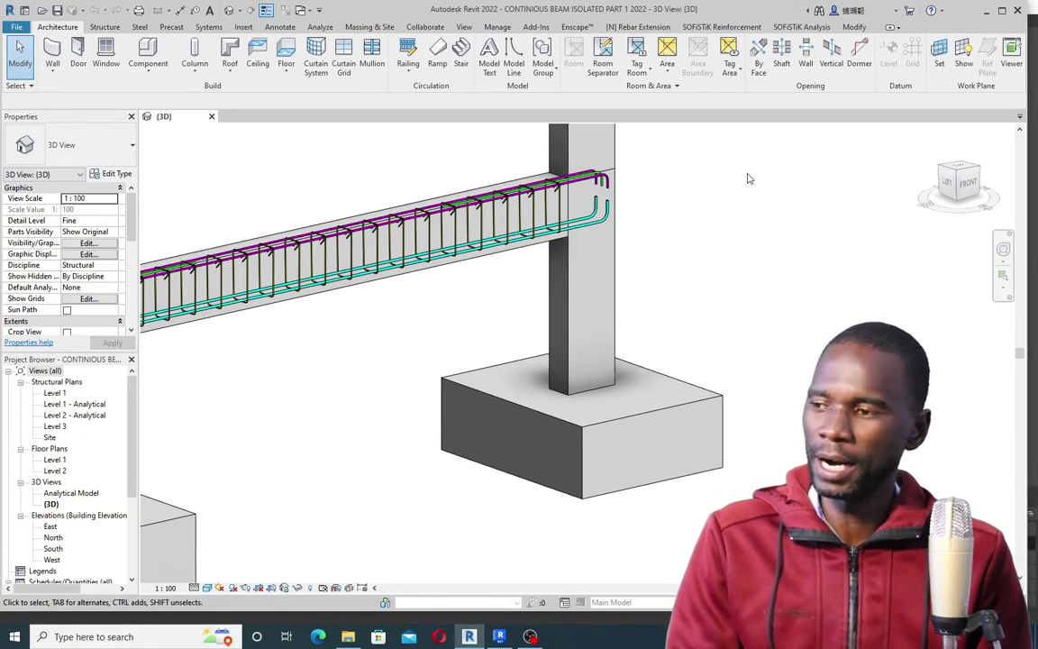
Step: Examine the lower continuous beam's reinforcement in the 3D view, including the main bars, stirrups and hooked ends at the columns
scroll(747, 179, down, 4)
scroll(487, 243, up, 4)
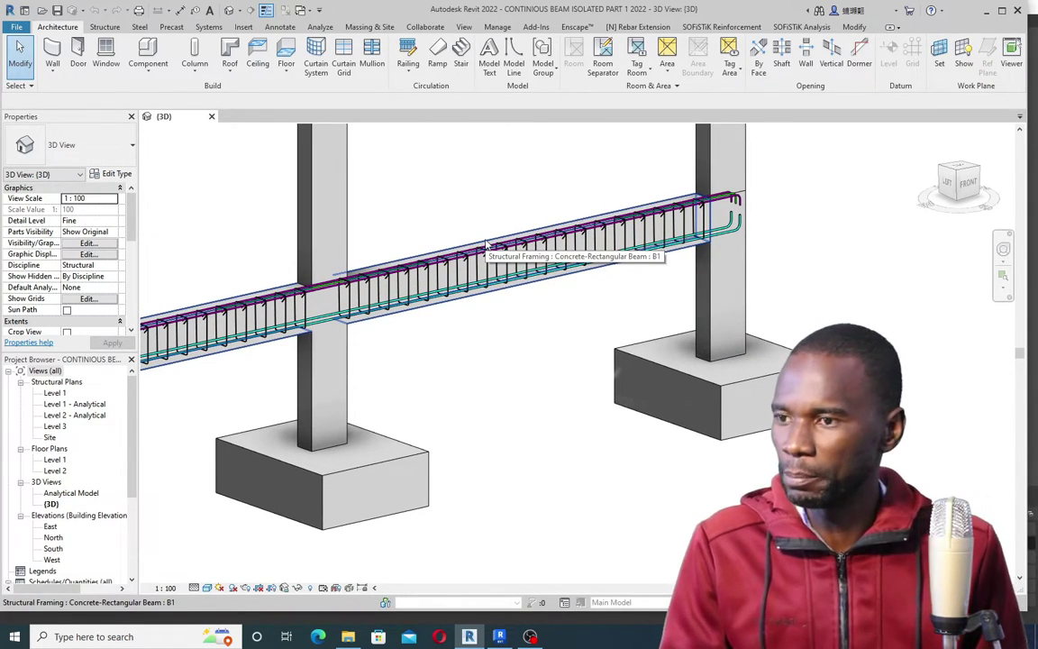
scroll(487, 244, down, 4)
scroll(320, 311, up, 2)
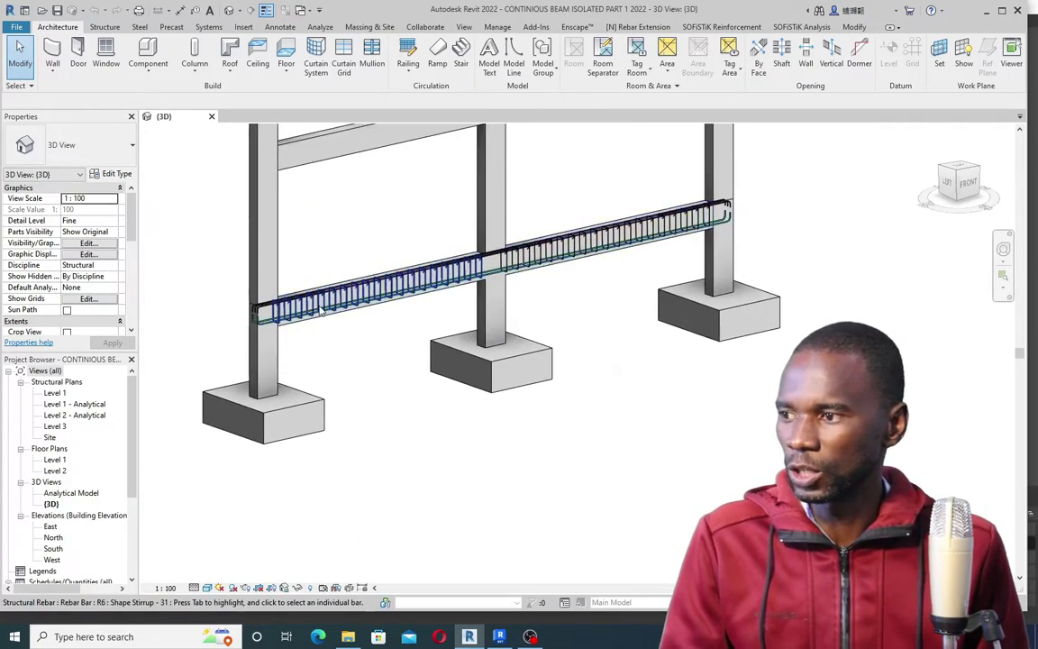
scroll(320, 311, up, 5)
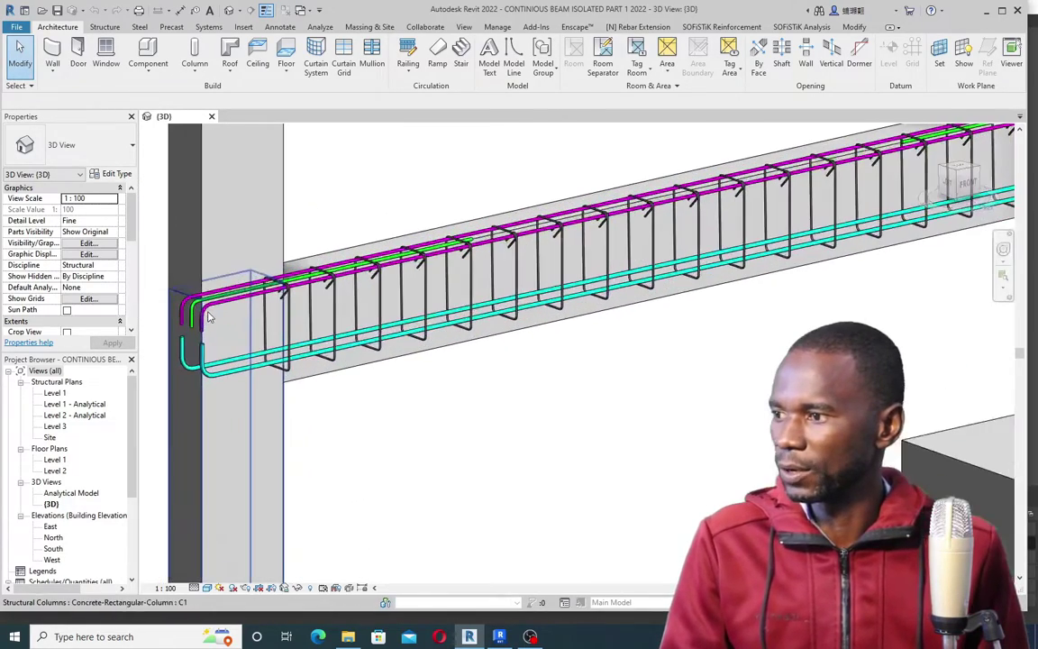
shift+middle_drag(208, 315, 433, 287)
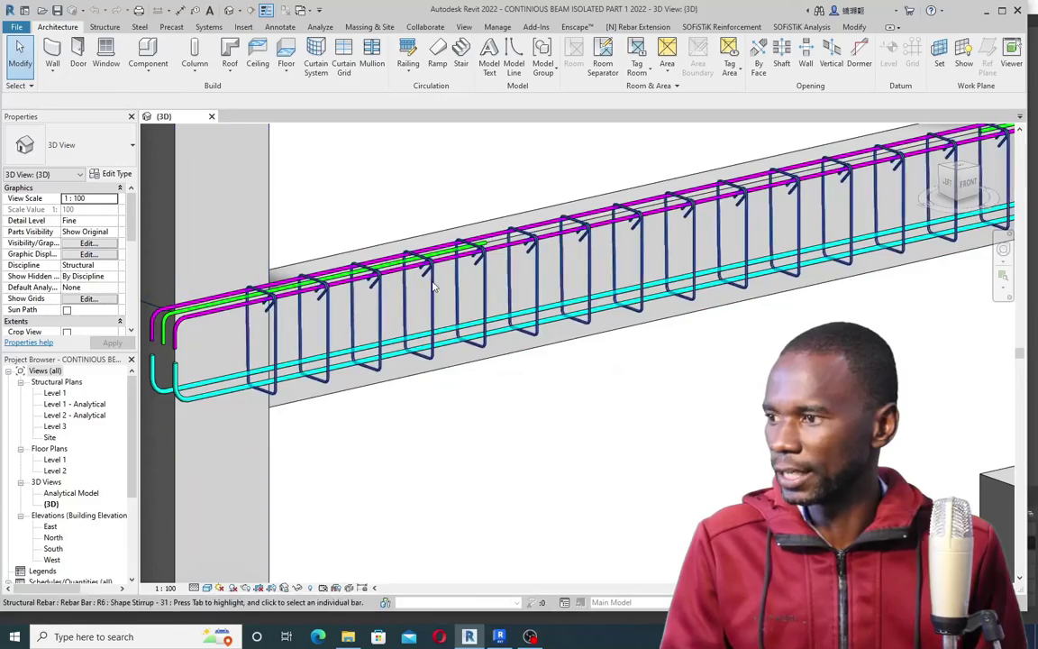
scroll(433, 287, down, 5)
scroll(527, 290, up, 2)
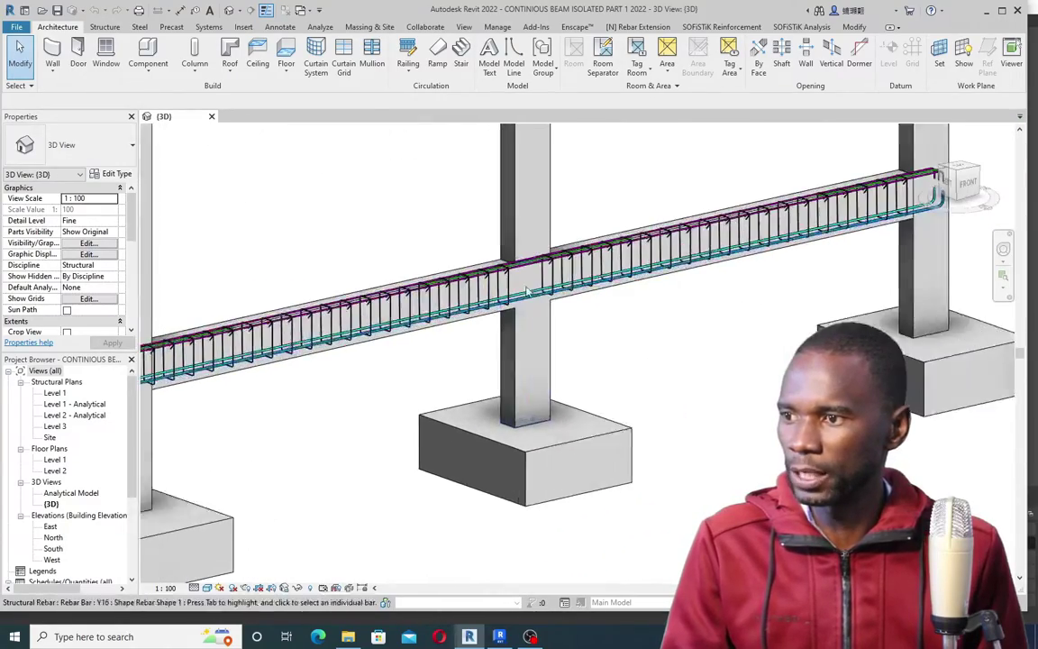
scroll(527, 290, up, 4)
scroll(390, 248, down, 3)
scroll(464, 257, up, 3)
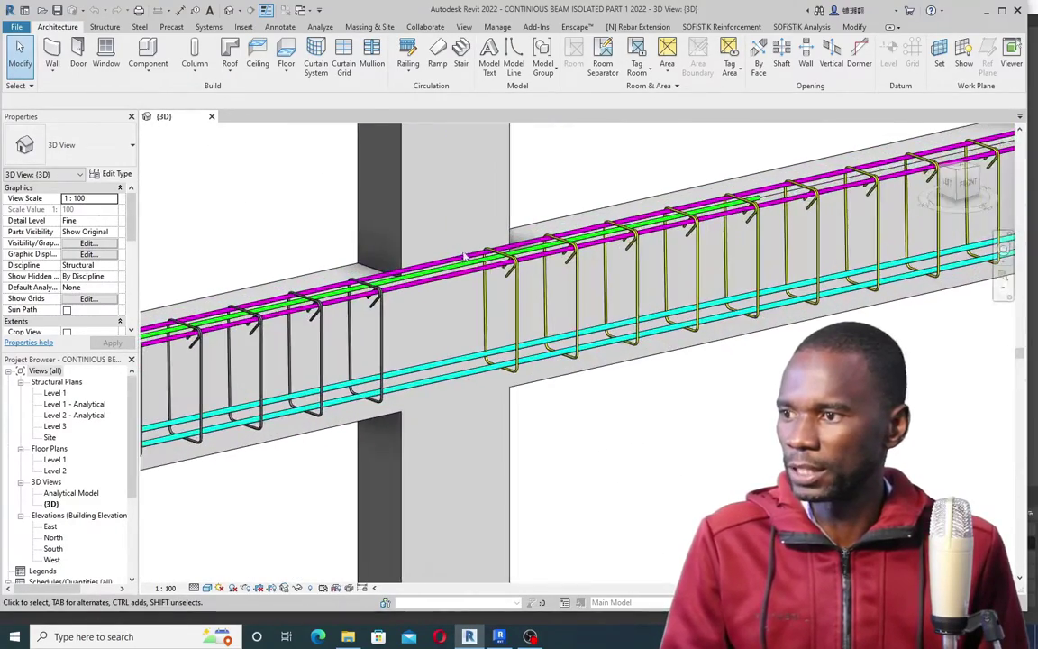
scroll(464, 257, down, 4)
scroll(694, 226, up, 3)
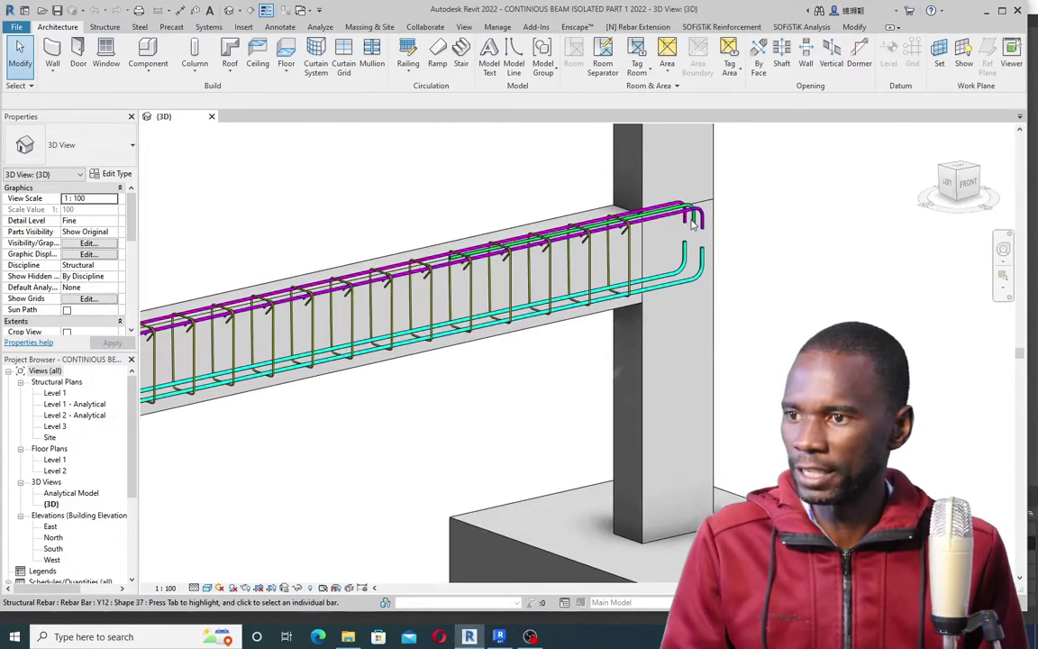
scroll(692, 224, up, 2)
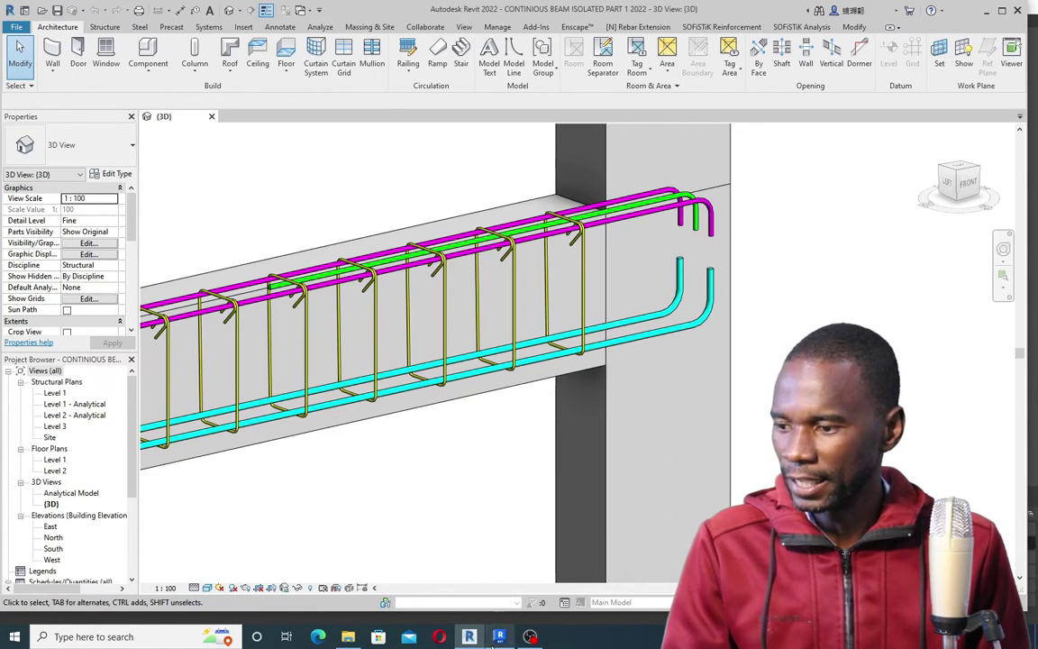
Step: Switch to the Revit 2023 project and examine the beam's bar annotations in Detail 0 from grid A to C
mouse_move(502, 638)
click(500, 581)
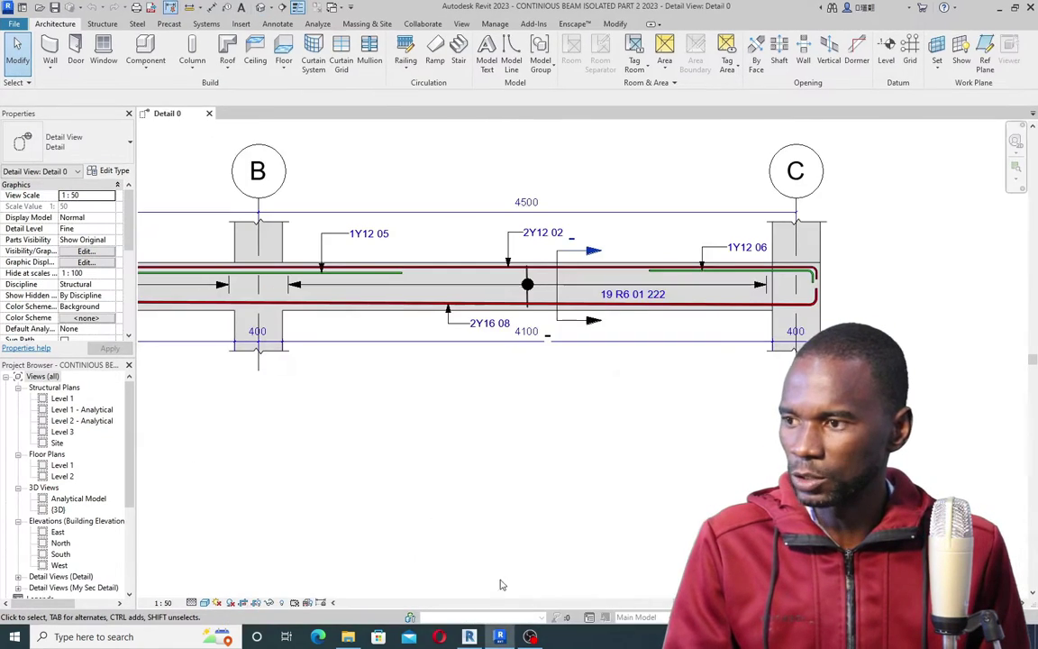
scroll(765, 274, up, 2)
scroll(765, 275, up, 1)
scroll(613, 230, down, 2)
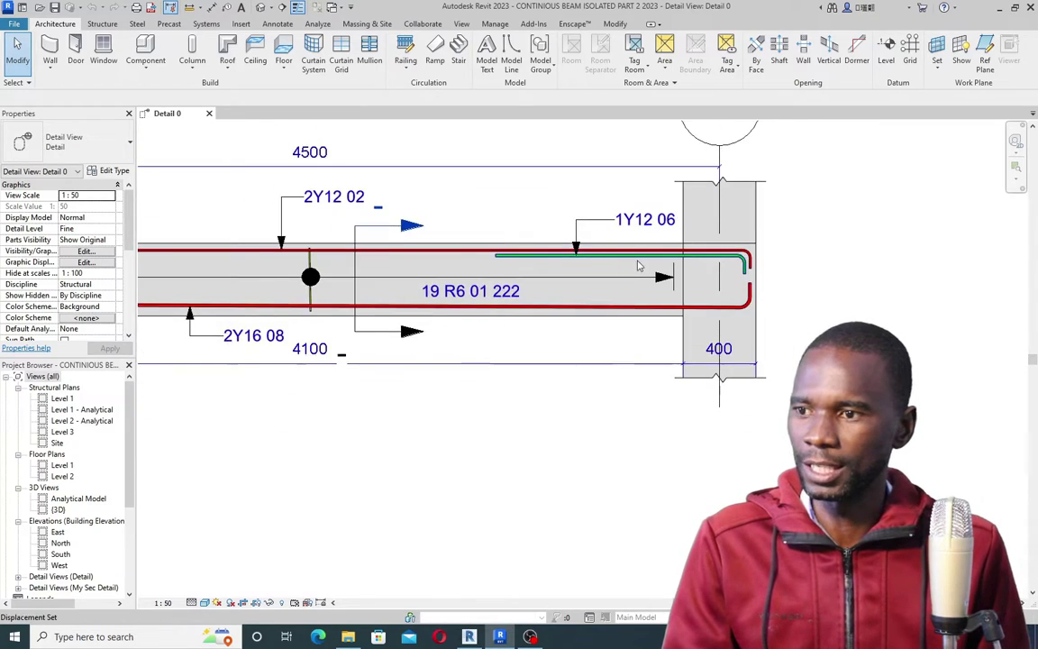
scroll(636, 248, up, 2)
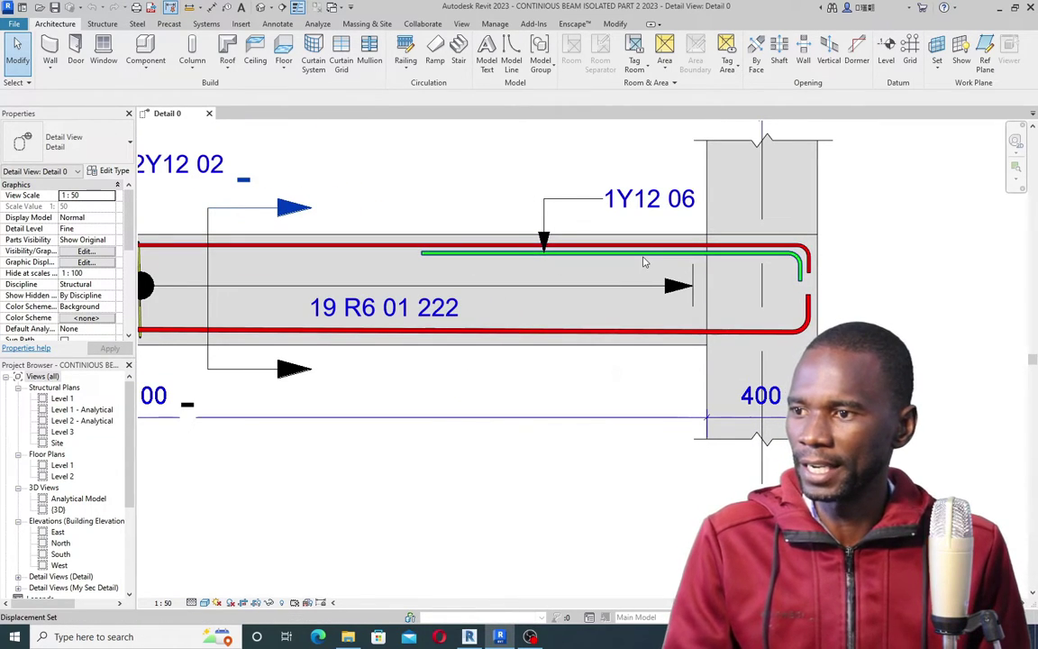
scroll(730, 260, down, 3)
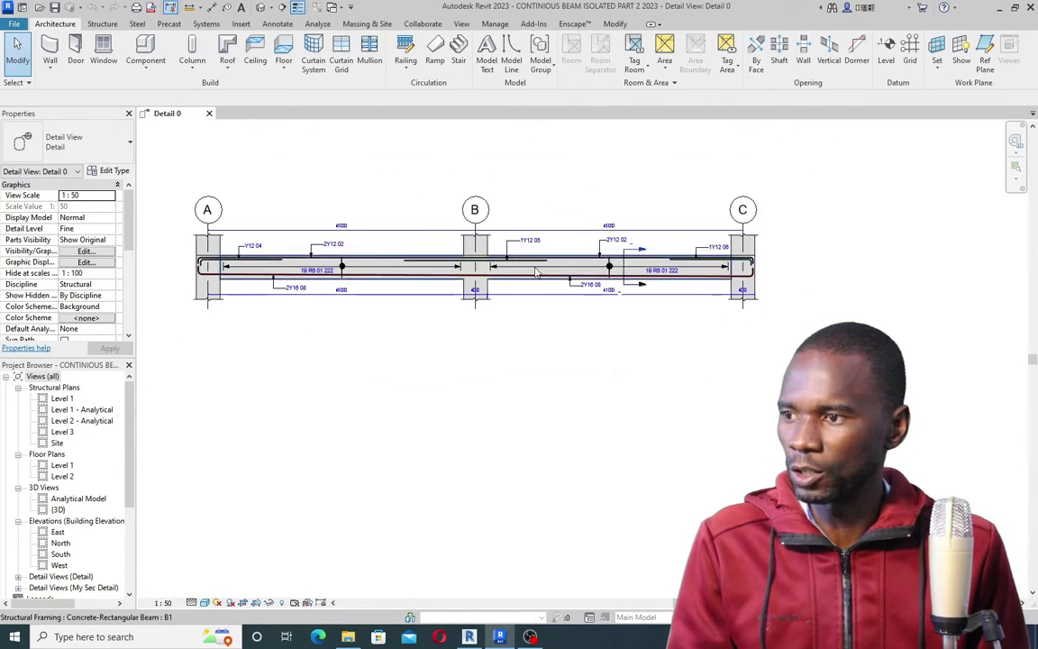
scroll(482, 261, up, 2)
scroll(482, 260, up, 3)
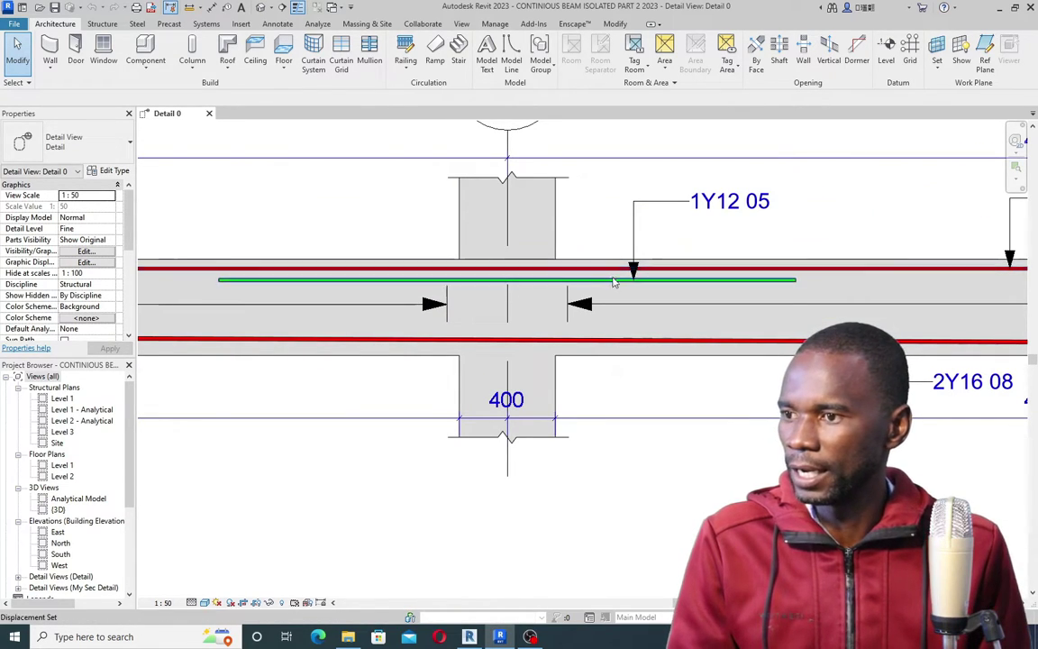
scroll(303, 286, down, 5)
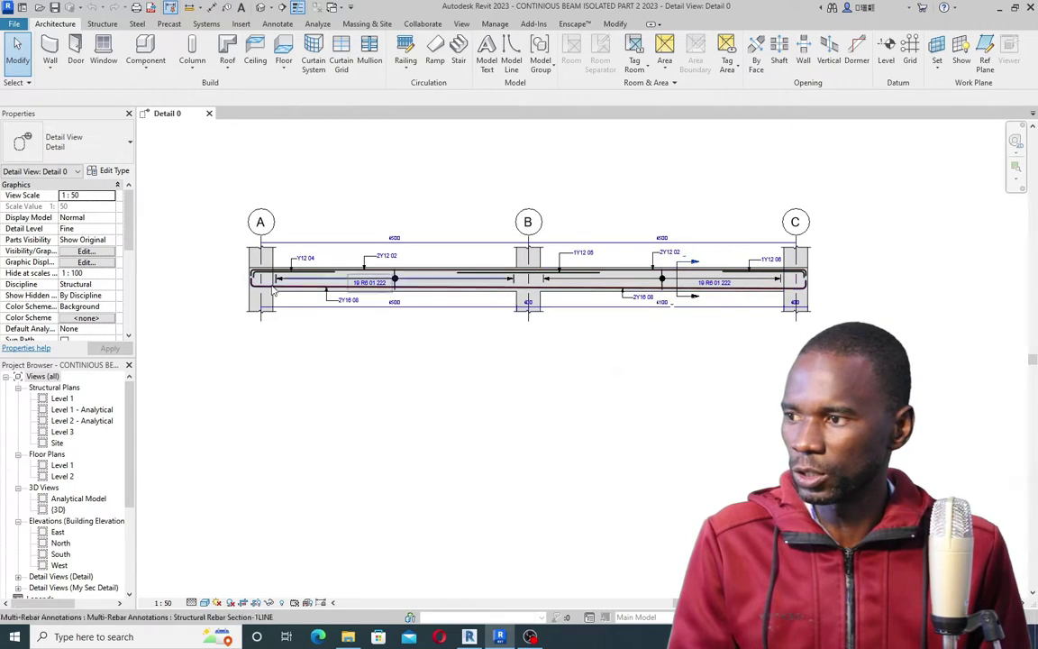
scroll(255, 279, up, 4)
scroll(259, 265, down, 4)
scroll(847, 316, up, 4)
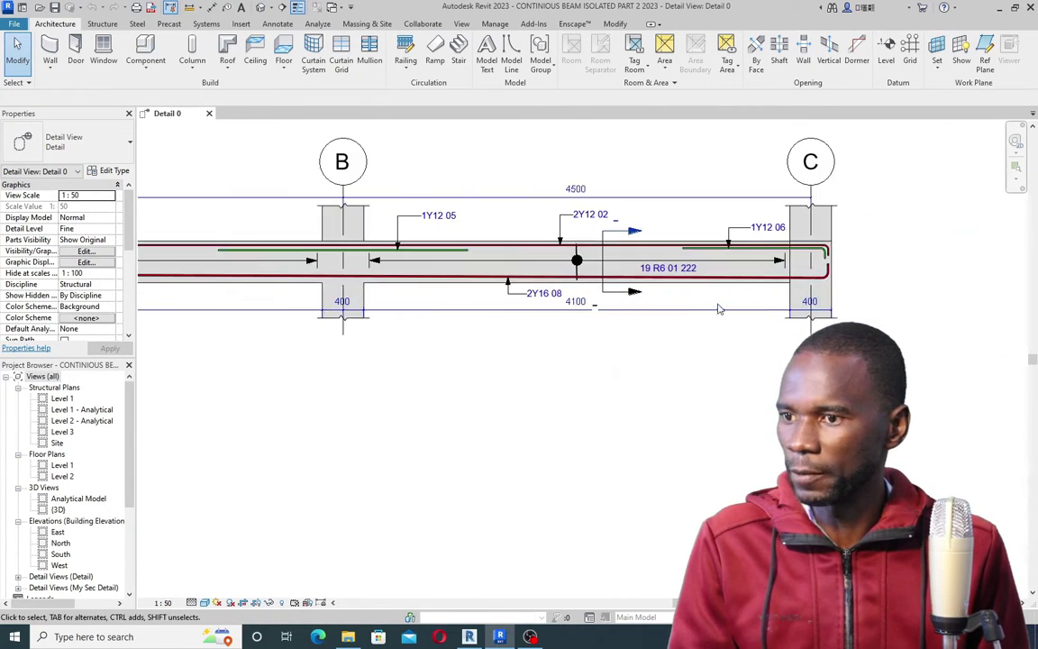
scroll(477, 234, down, 3)
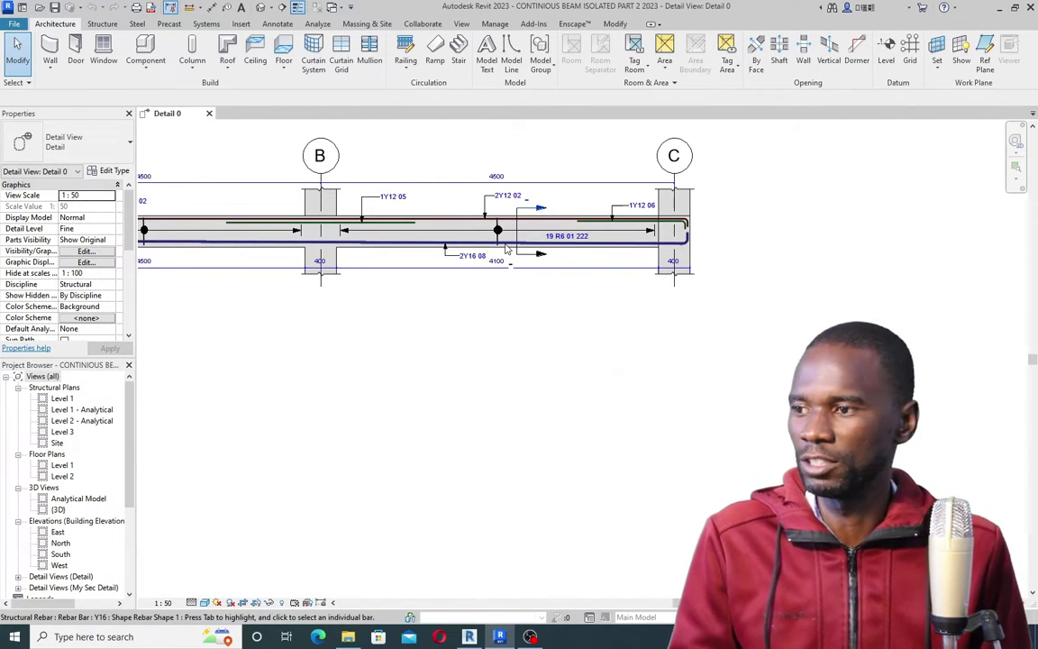
scroll(517, 249, up, 4)
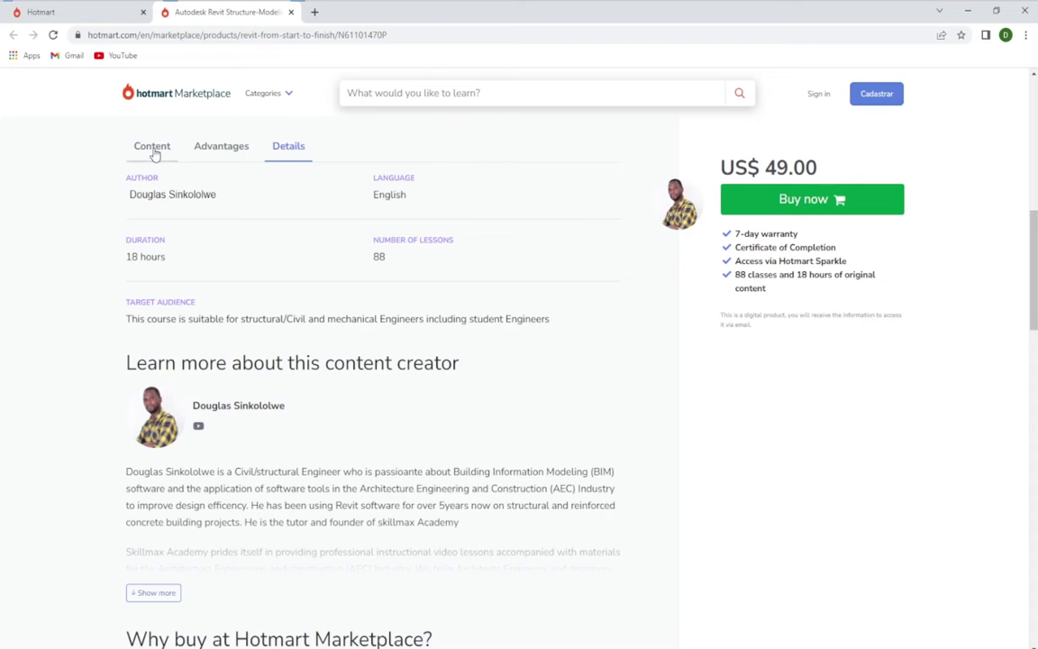
Step: Review the Revit course content on the Hotmart page, expanding chapters 4, 5, 9, 12 and 13
click(151, 146)
scroll(276, 304, down, 2)
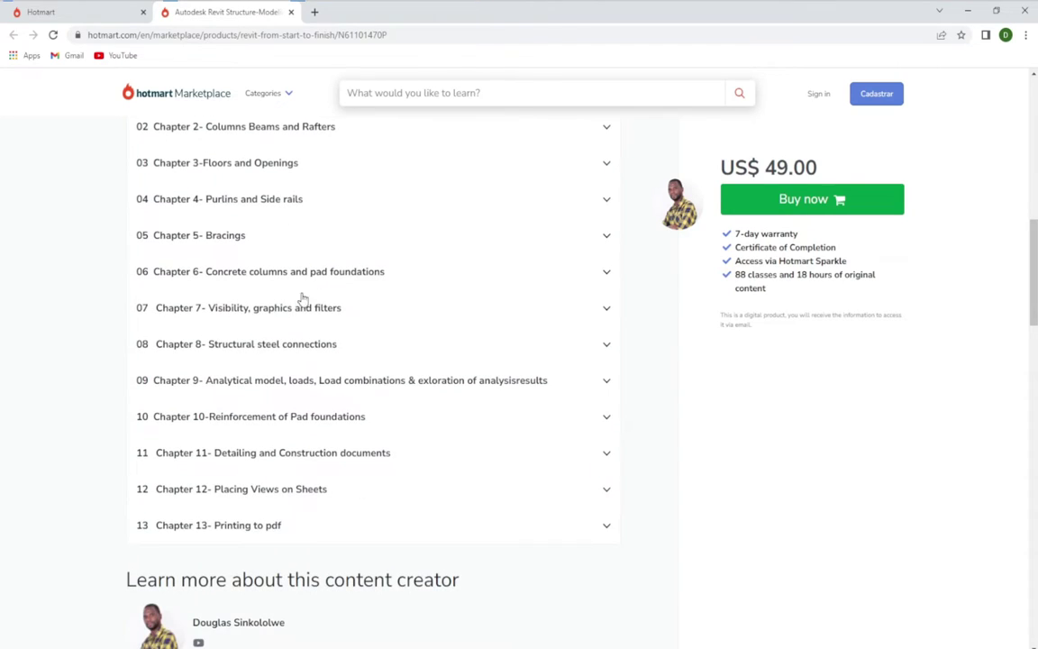
click(607, 238)
click(605, 201)
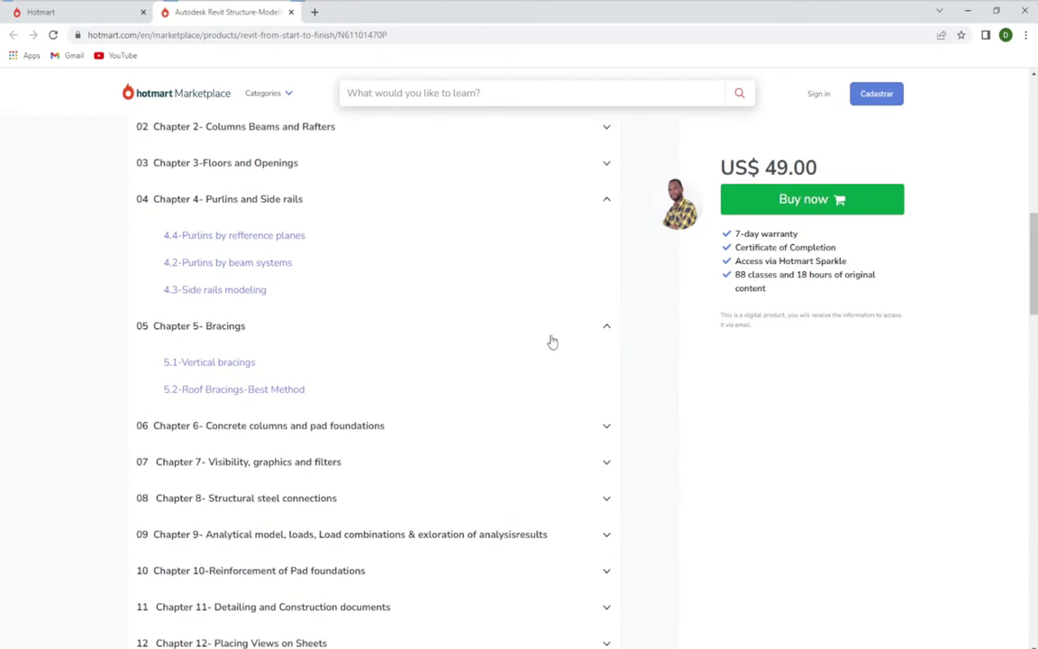
scroll(540, 333, down, 3)
click(607, 322)
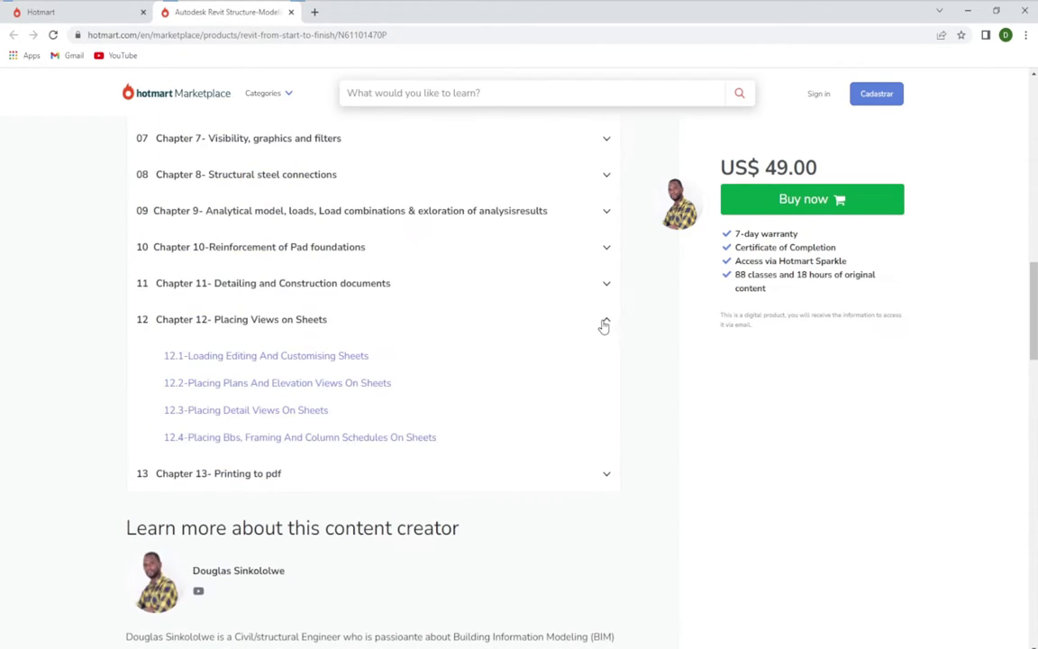
click(607, 478)
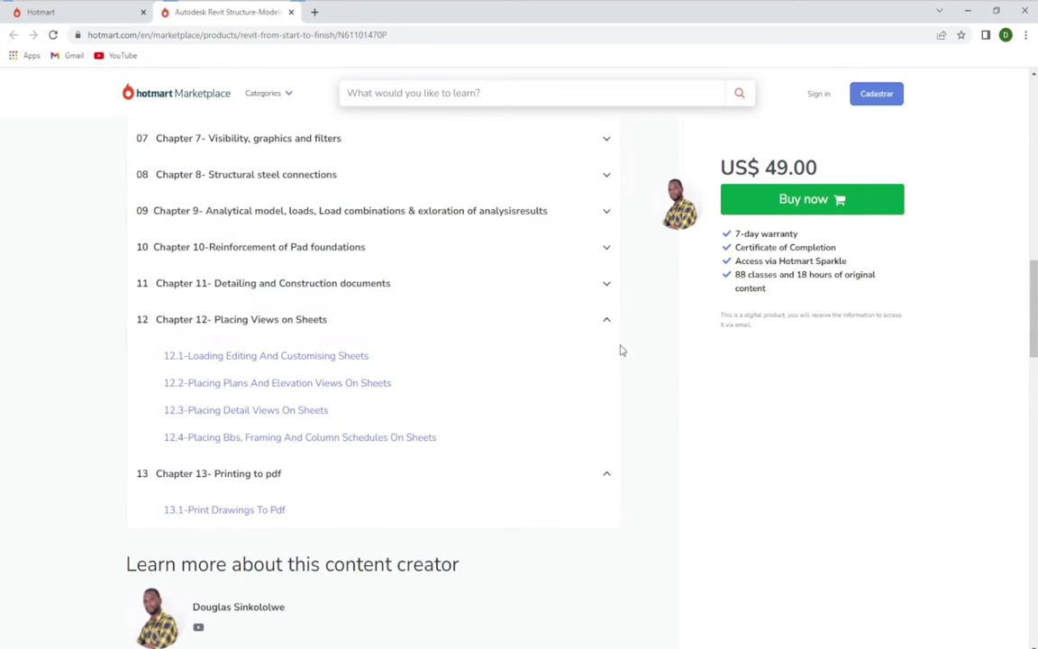
click(607, 214)
scroll(320, 336, down, 6)
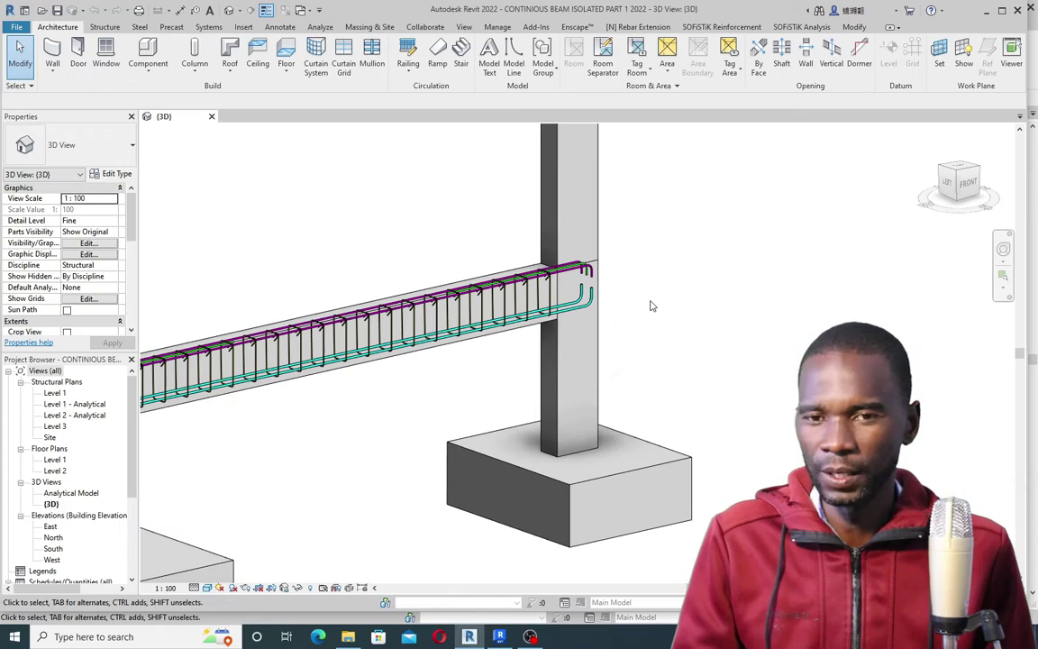
Step: Select the upper two-span concrete beam in the Revit 2022 model and open the Naviate Rebar Extension's beam reinforcement settings for it
scroll(541, 370, down, 5)
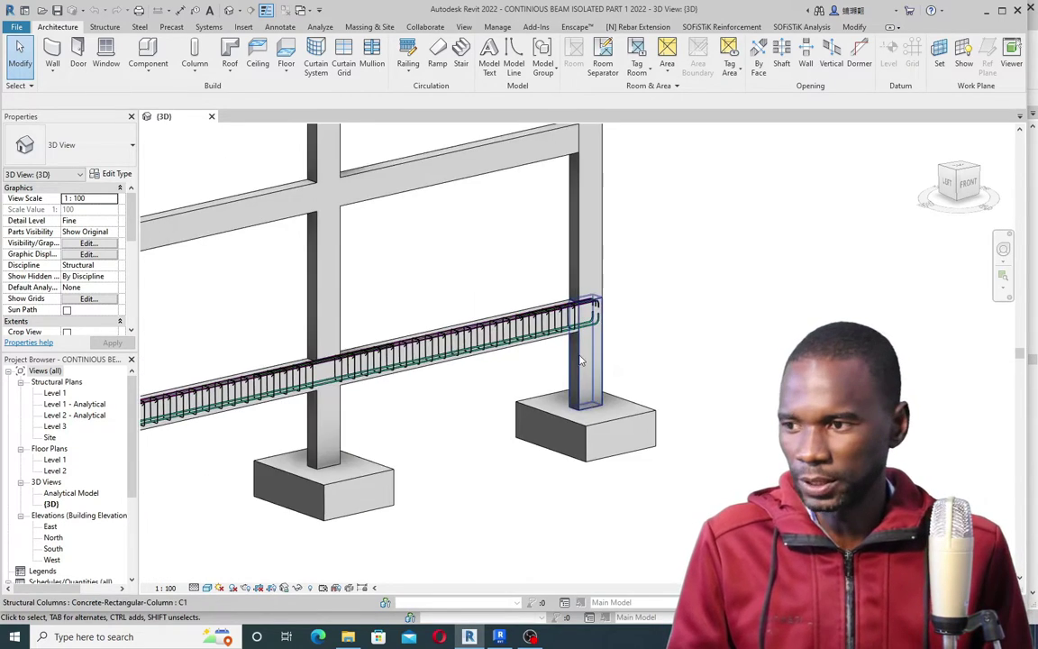
scroll(528, 364, up, 6)
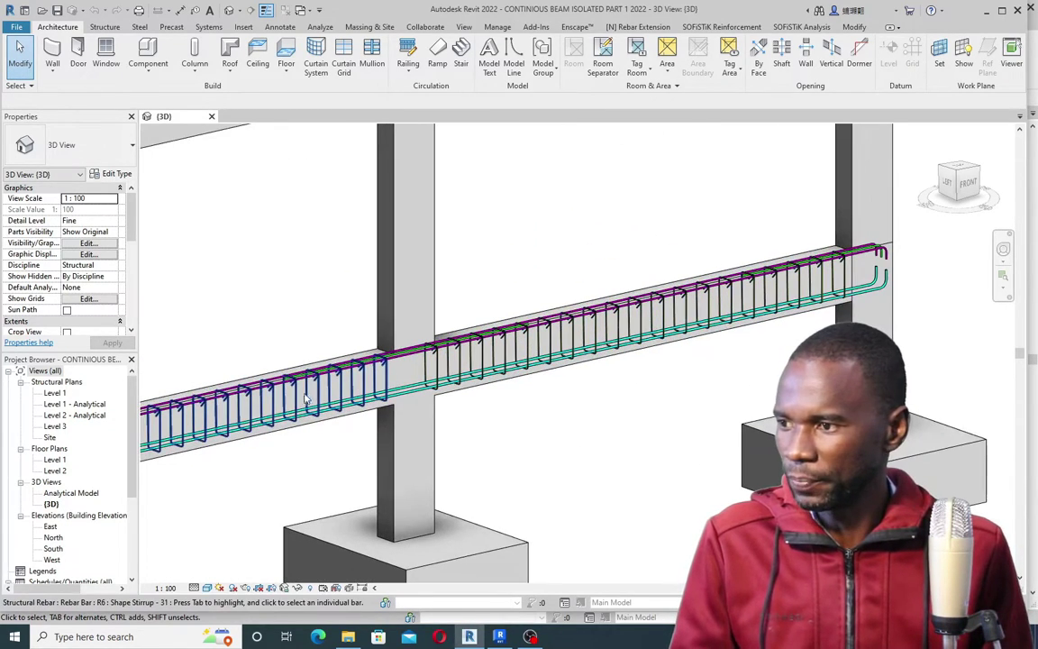
scroll(500, 338, down, 4)
scroll(440, 231, up, 4)
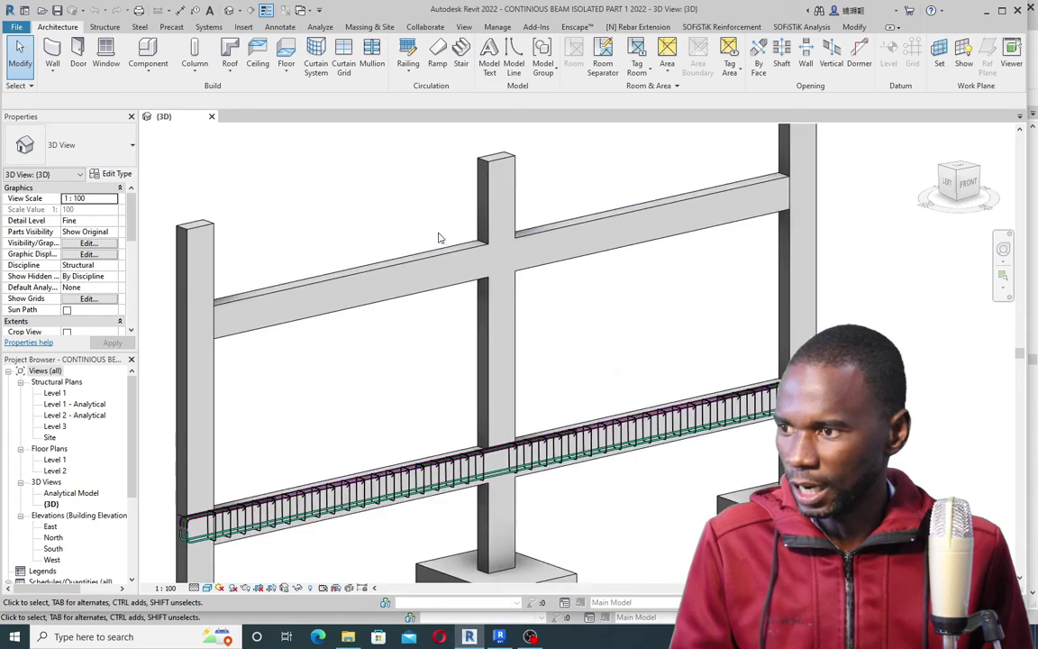
scroll(364, 292, down, 2)
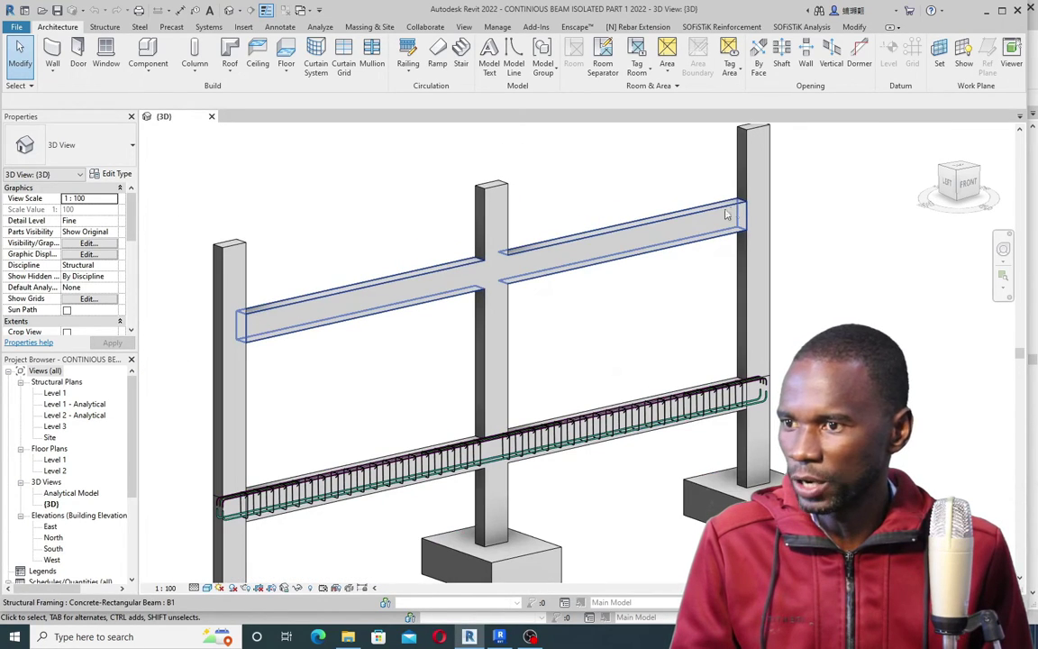
scroll(532, 267, up, 2)
scroll(529, 299, down, 3)
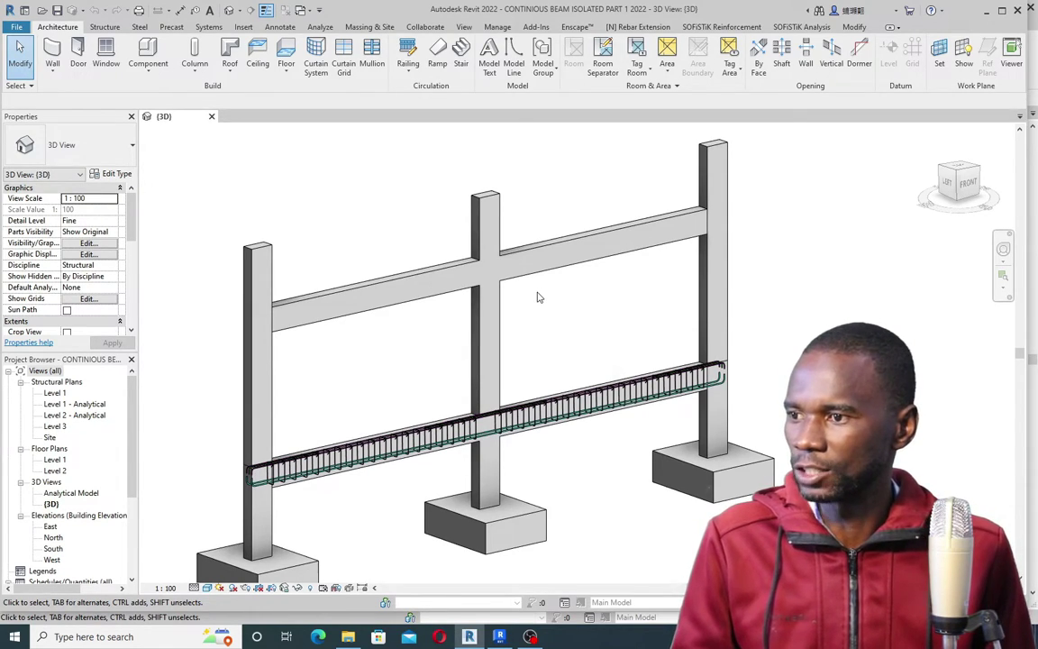
click(552, 294)
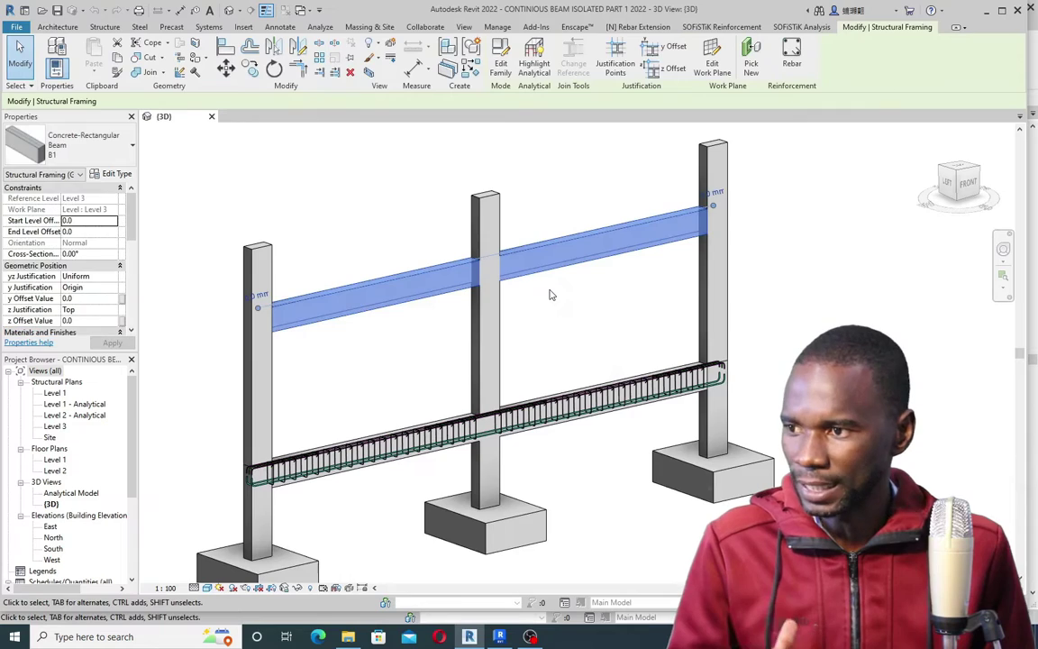
click(649, 29)
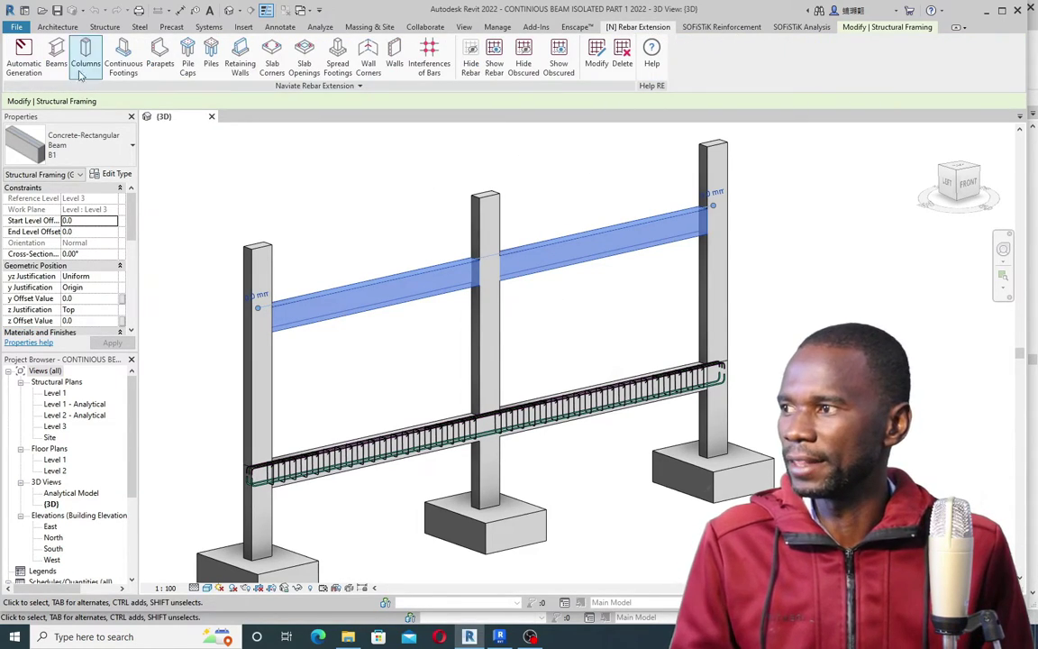
click(56, 56)
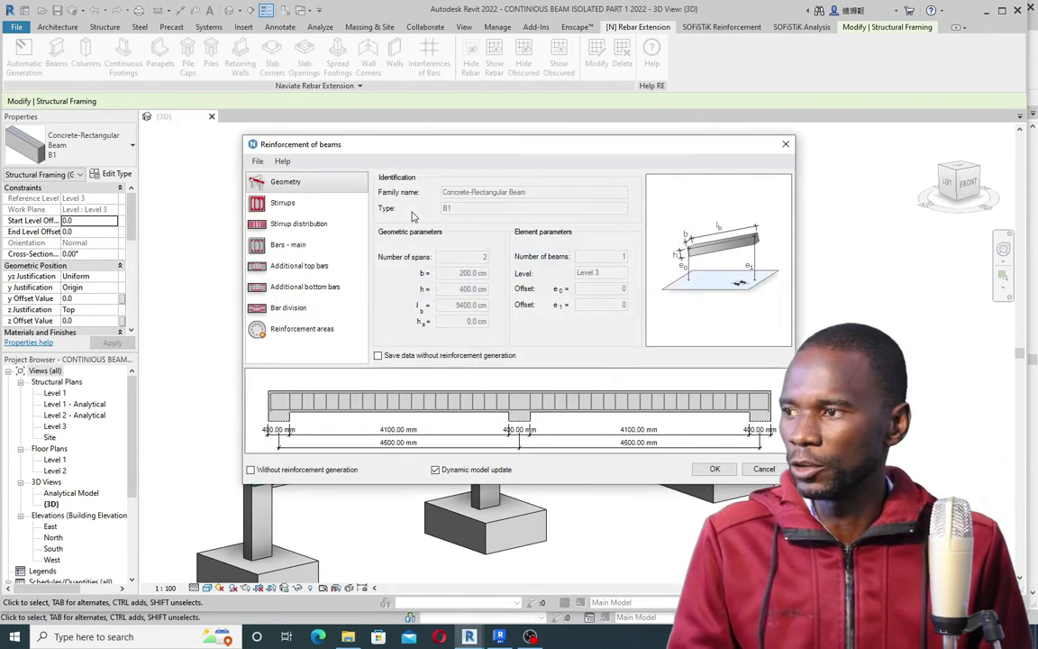
drag(385, 145, 428, 65)
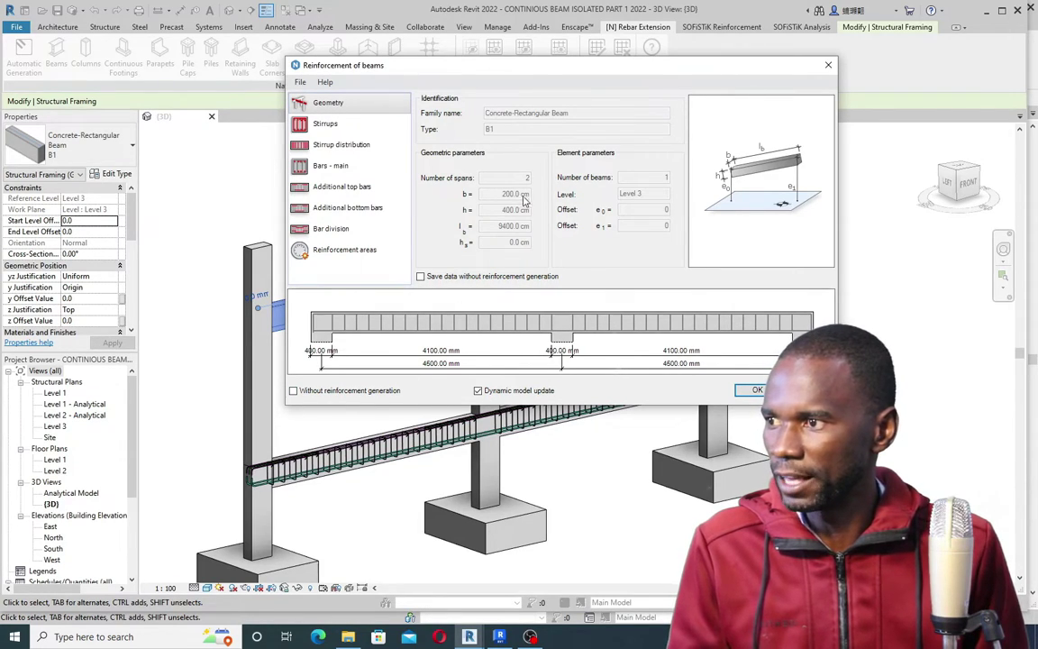
Step: Show the stirrup settings and review the UK regional preferences with their reinforcing bar, material, bolt and profile databases
click(343, 125)
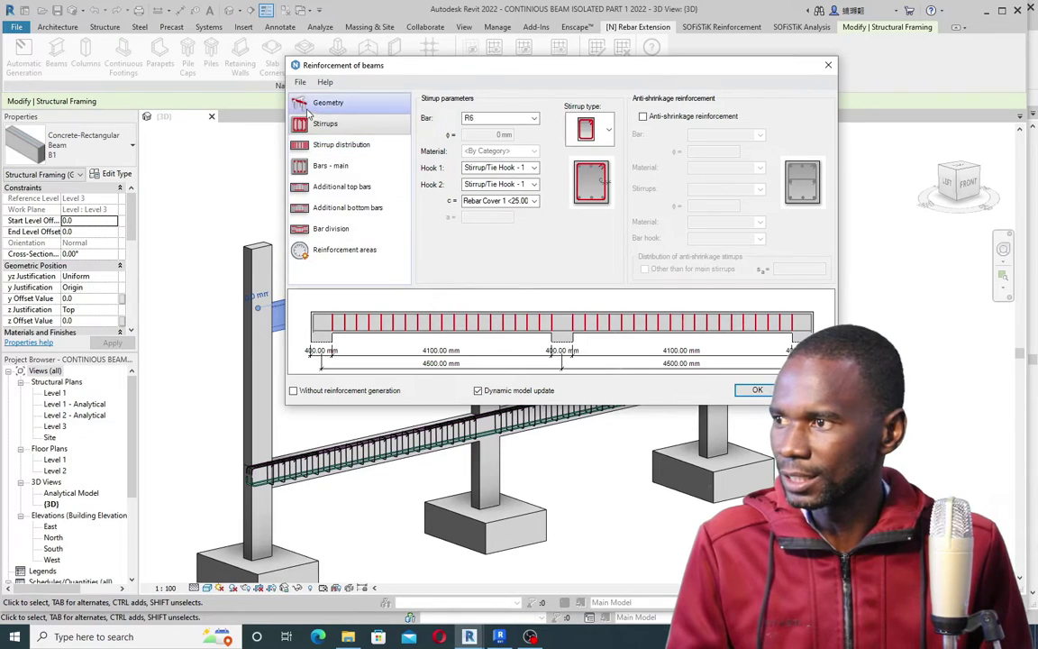
click(300, 83)
click(307, 129)
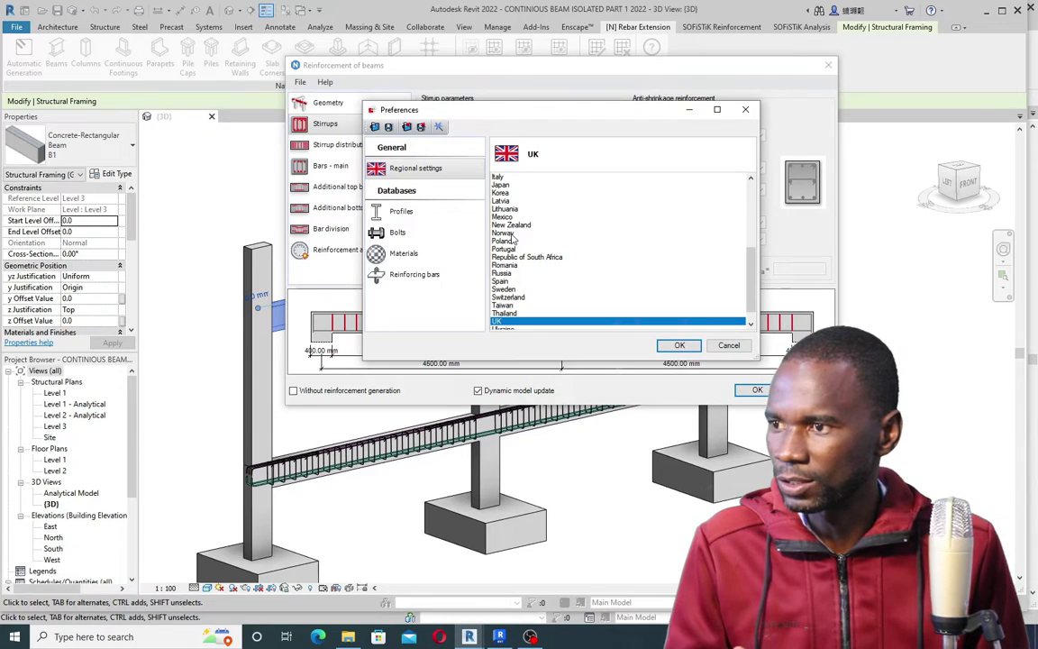
scroll(515, 236, up, 5)
scroll(520, 249, down, 7)
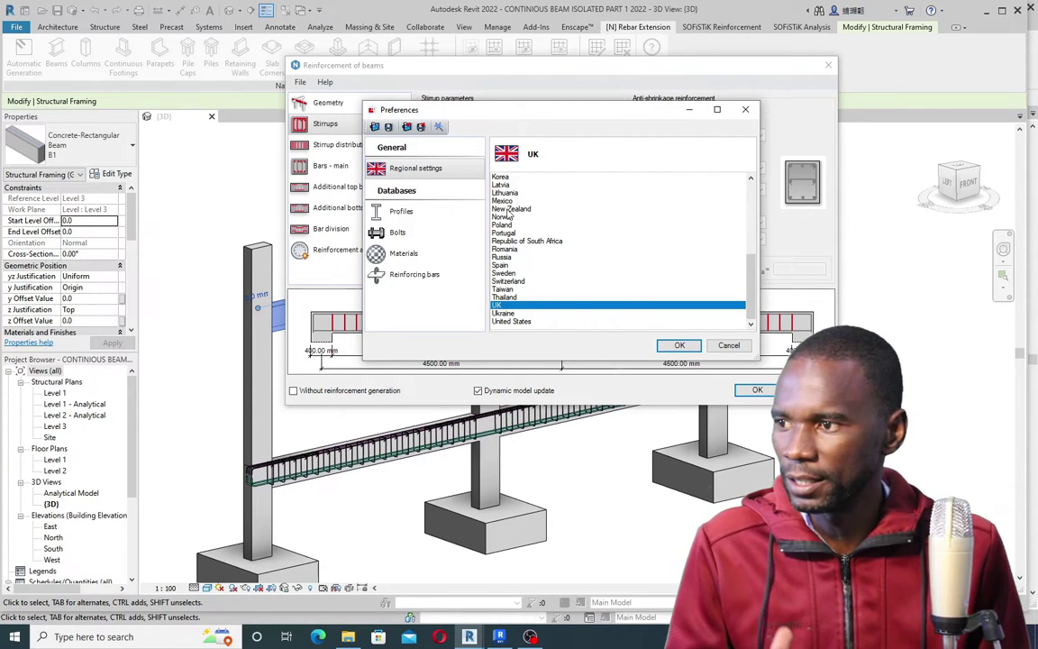
scroll(528, 225, up, 4)
scroll(537, 225, down, 4)
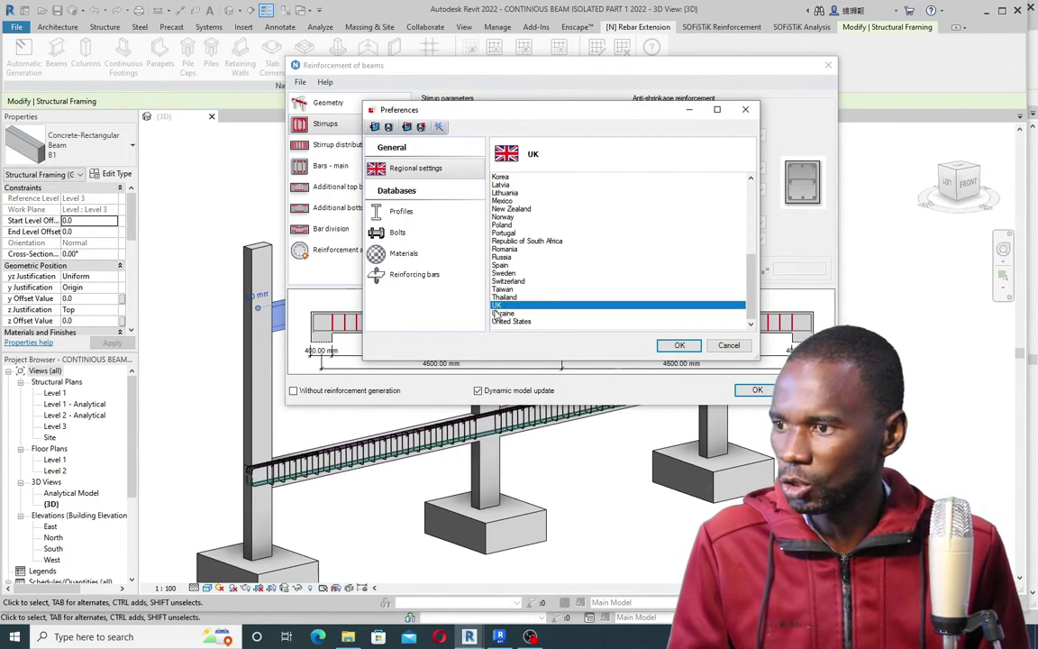
click(424, 274)
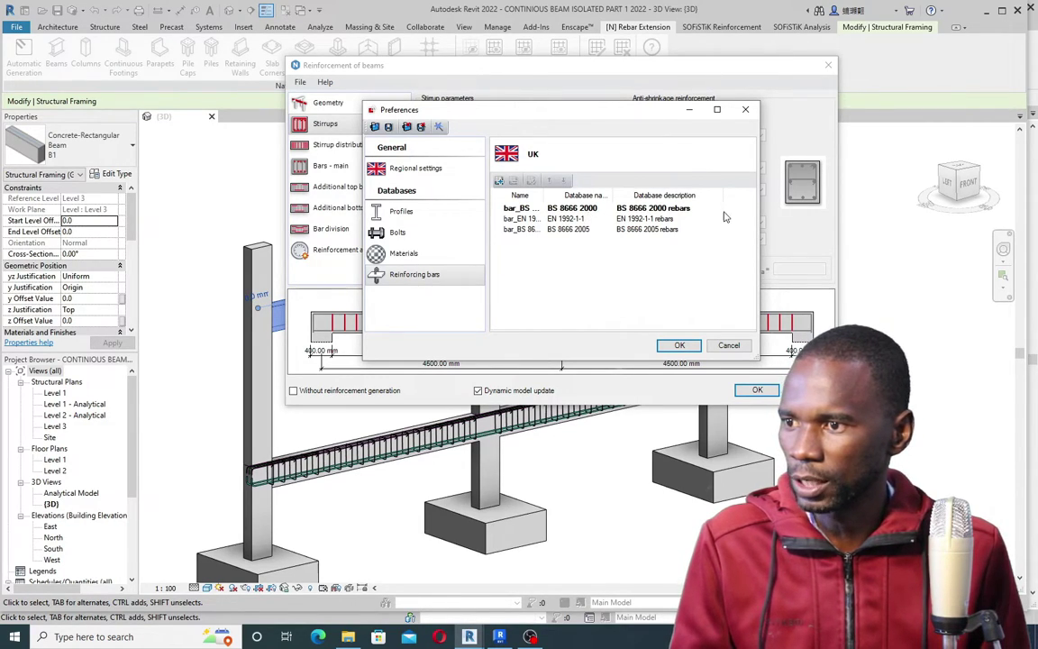
click(404, 253)
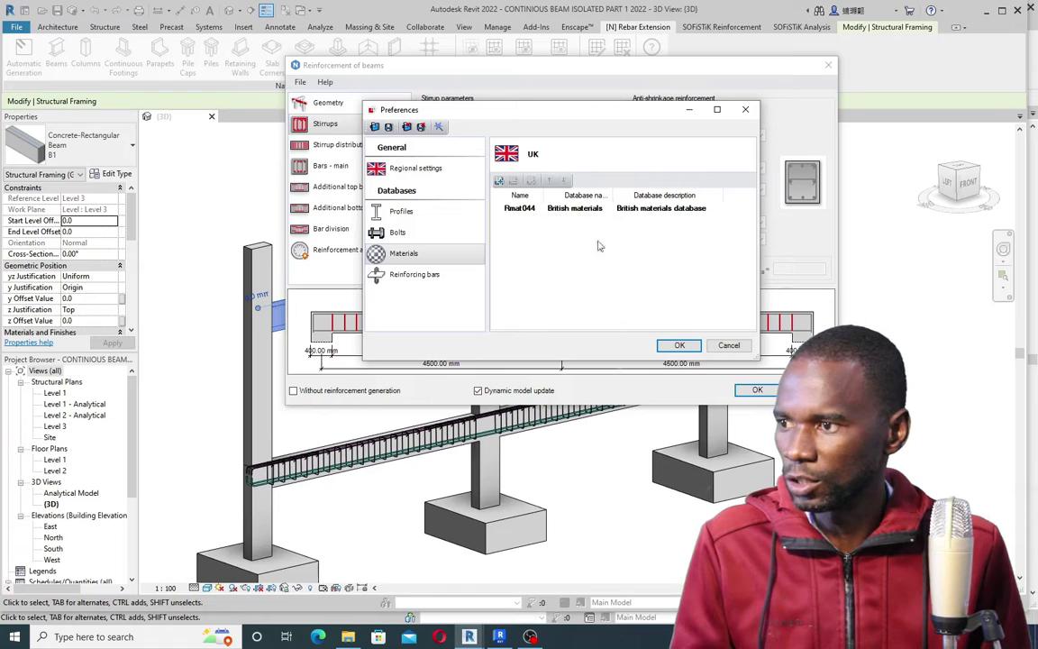
click(398, 232)
click(401, 211)
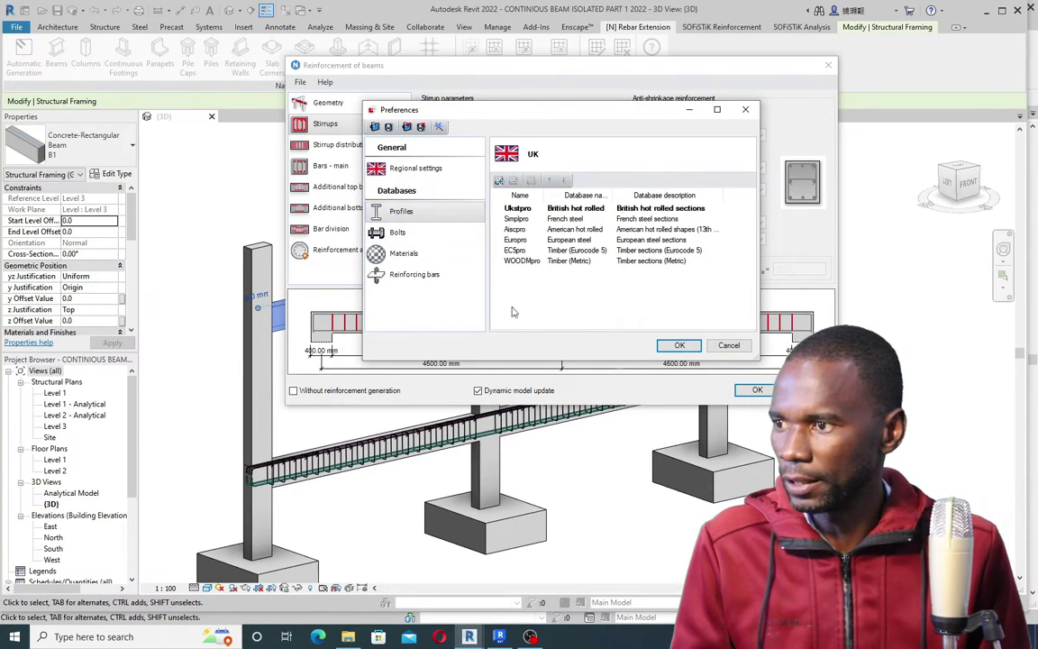
click(678, 346)
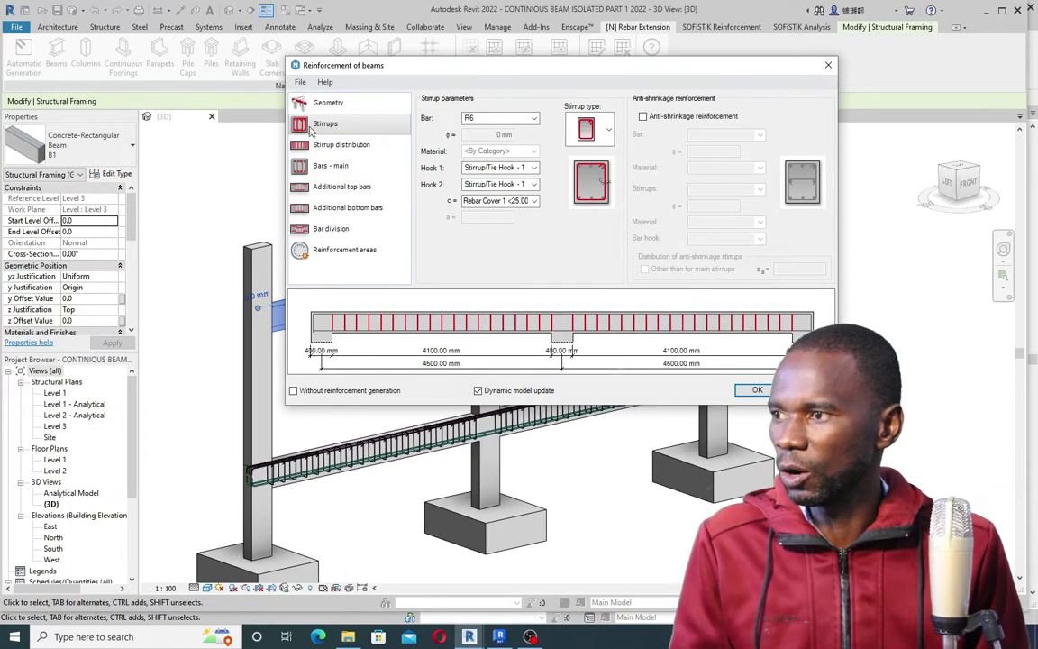
Step: Set the stirrup bar to R8 with Stirrup/Tie Hook - 135 deg. for both Hook 1 and Hook 2
click(492, 118)
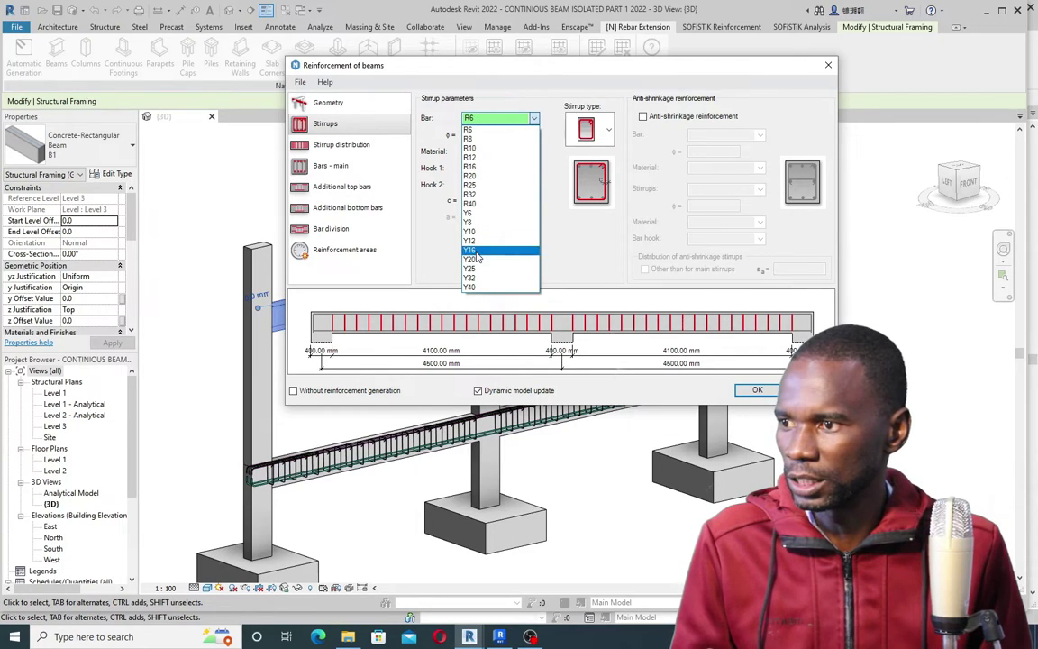
click(478, 116)
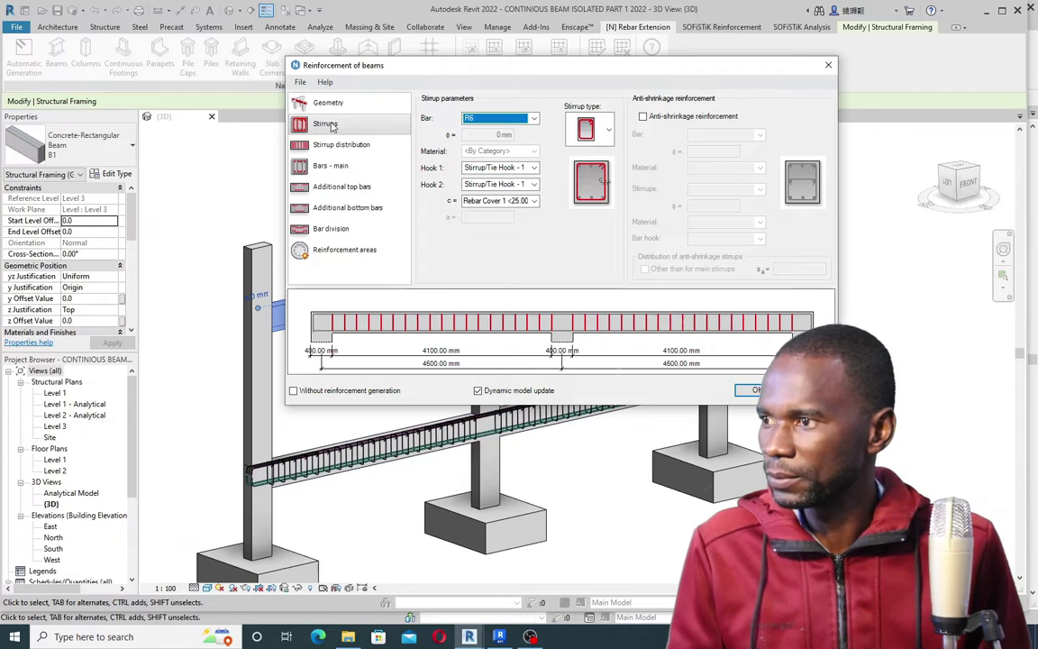
click(535, 119)
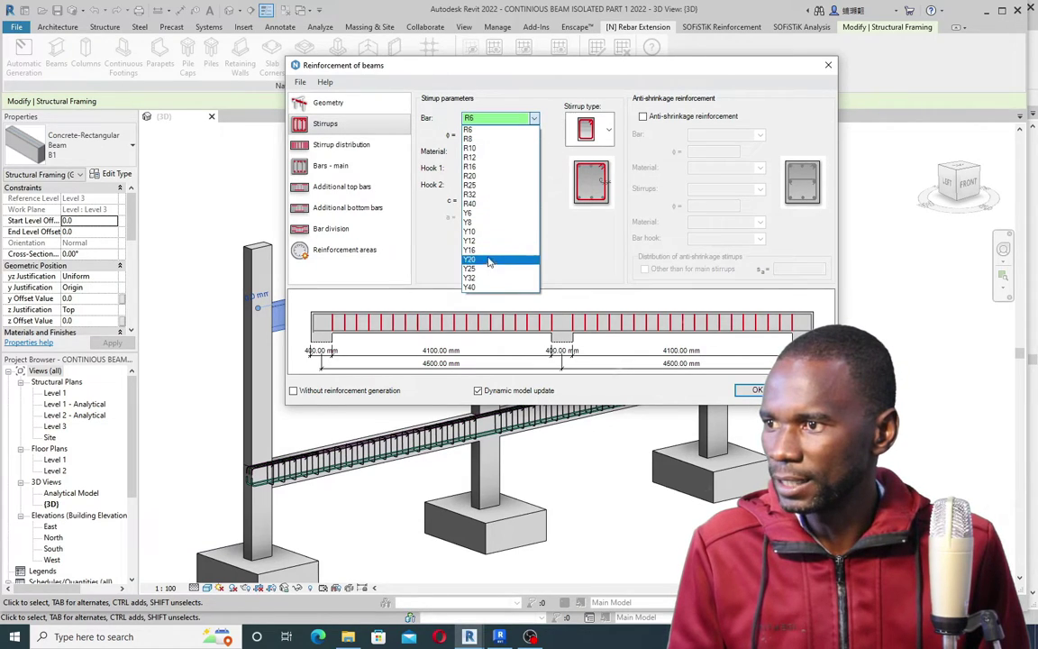
click(470, 139)
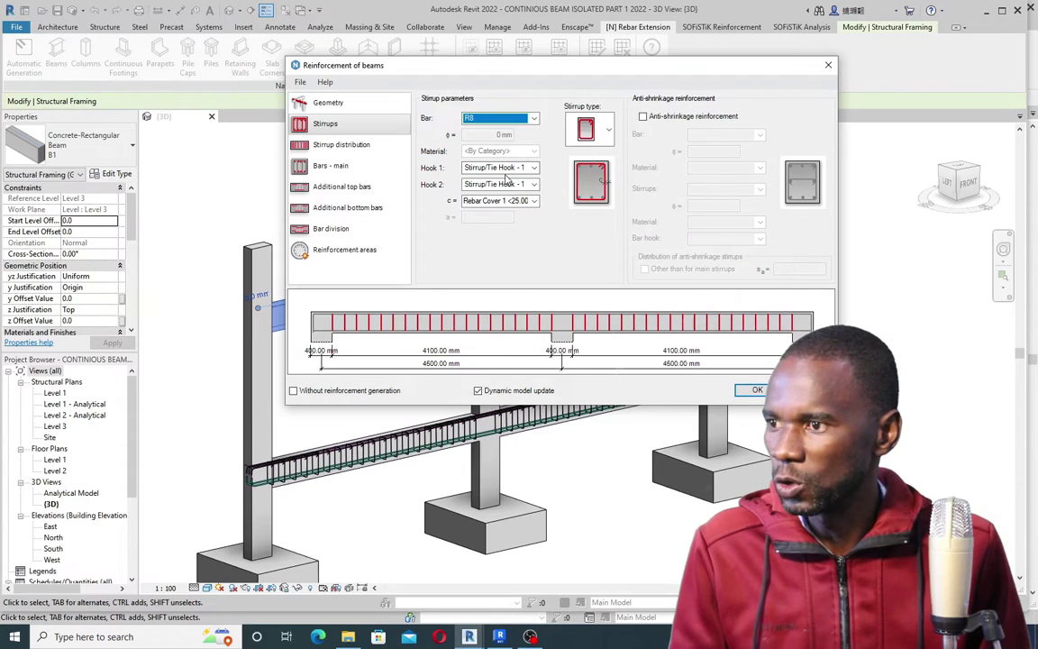
click(534, 167)
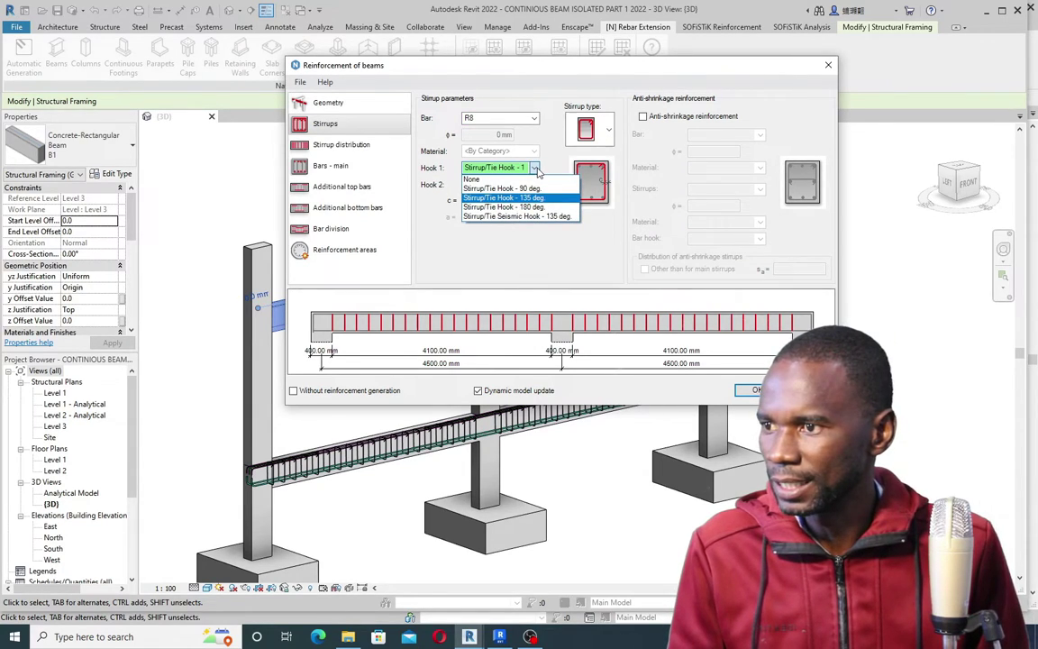
click(482, 198)
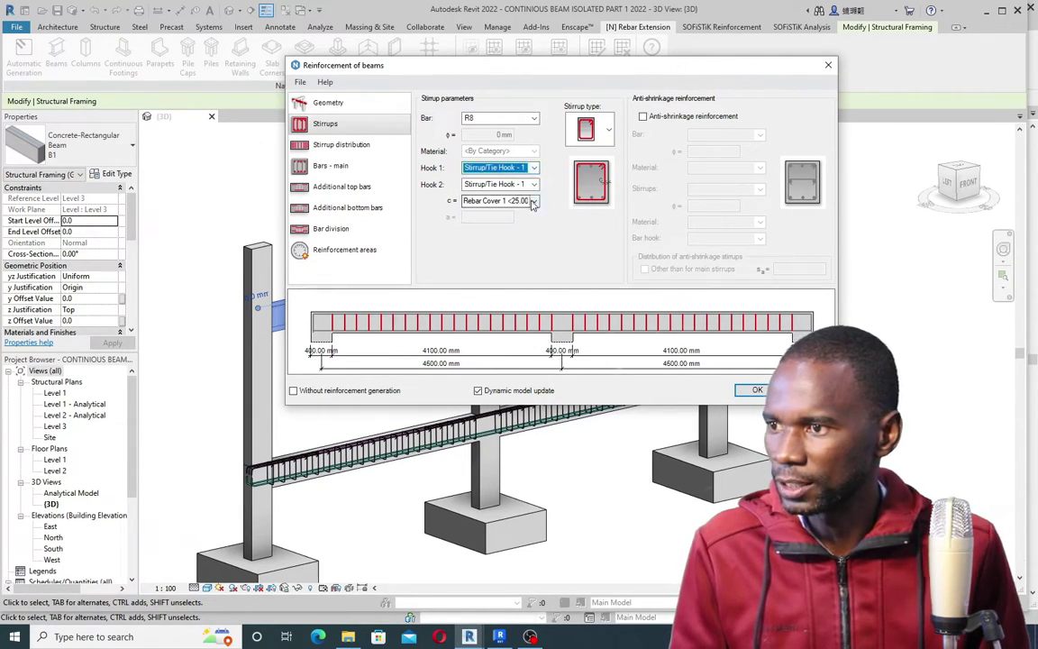
click(533, 184)
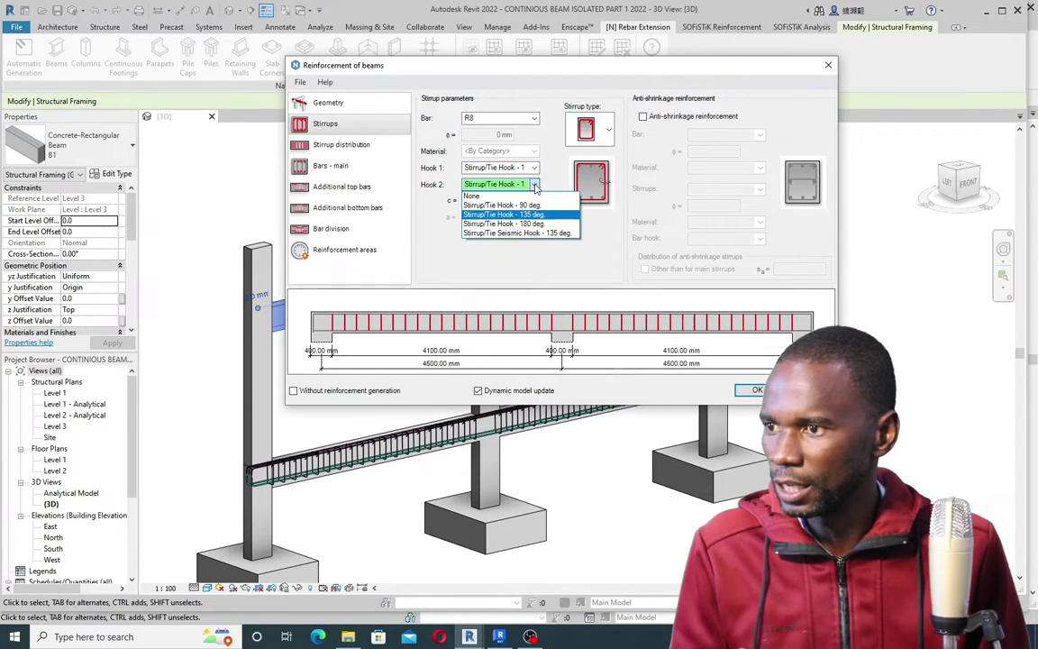
click(530, 216)
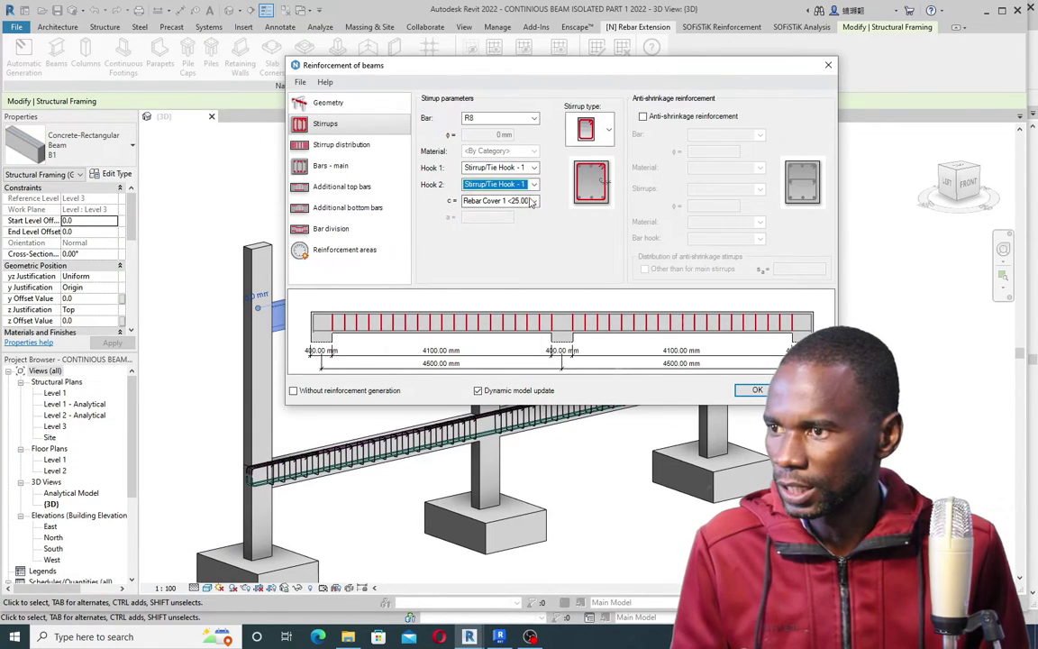
Step: Check the available stirrup types and choose Rebar Cover 1 <25.00 mm> as the stirrup cover
click(607, 133)
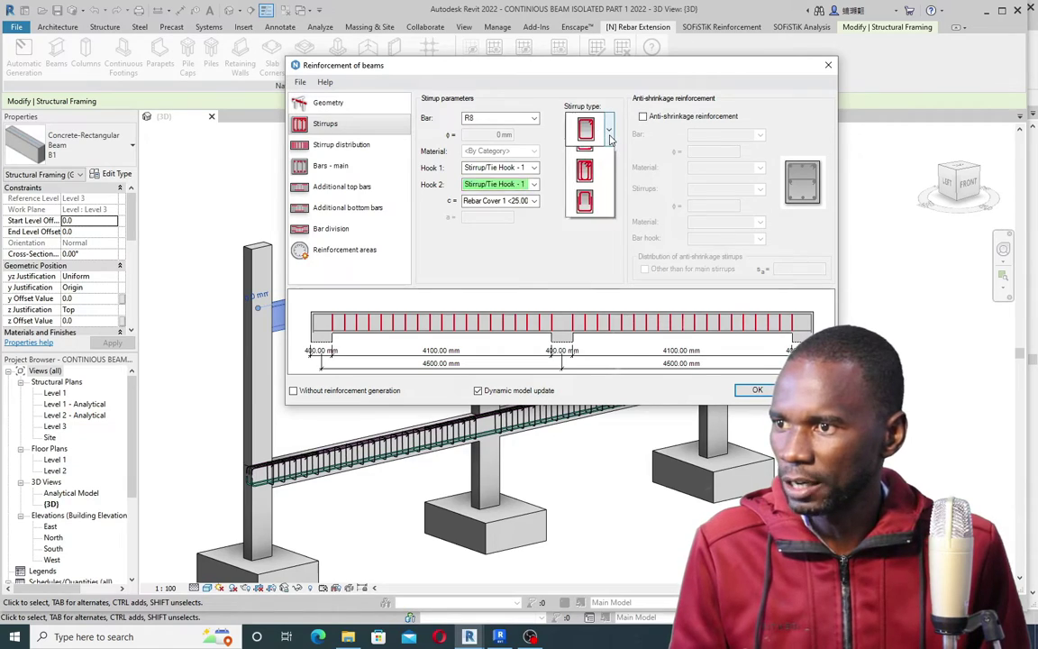
click(606, 253)
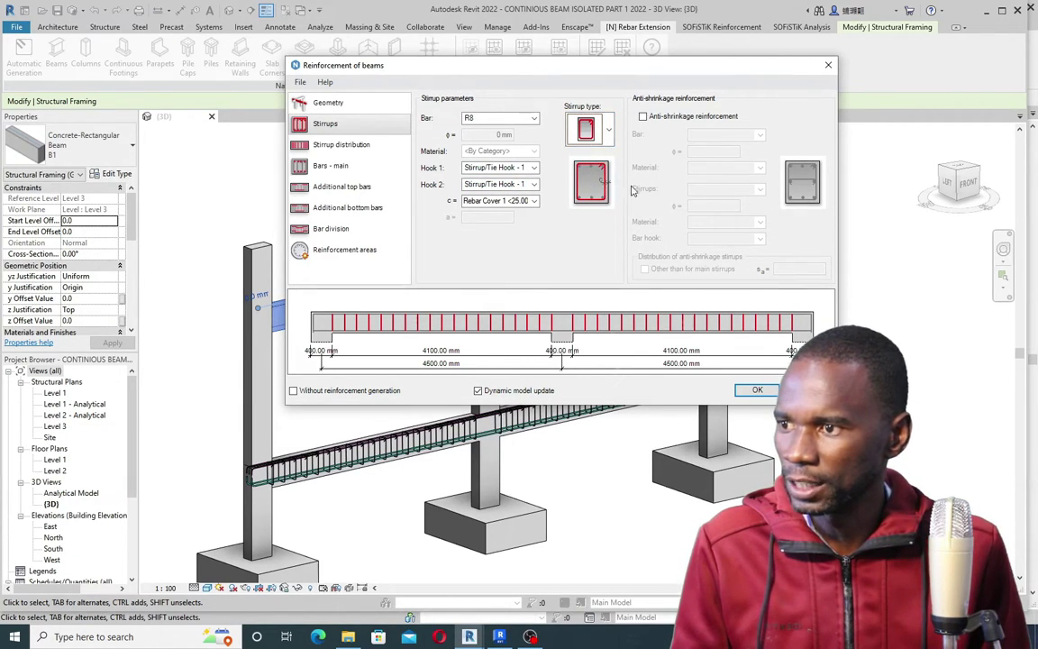
click(486, 201)
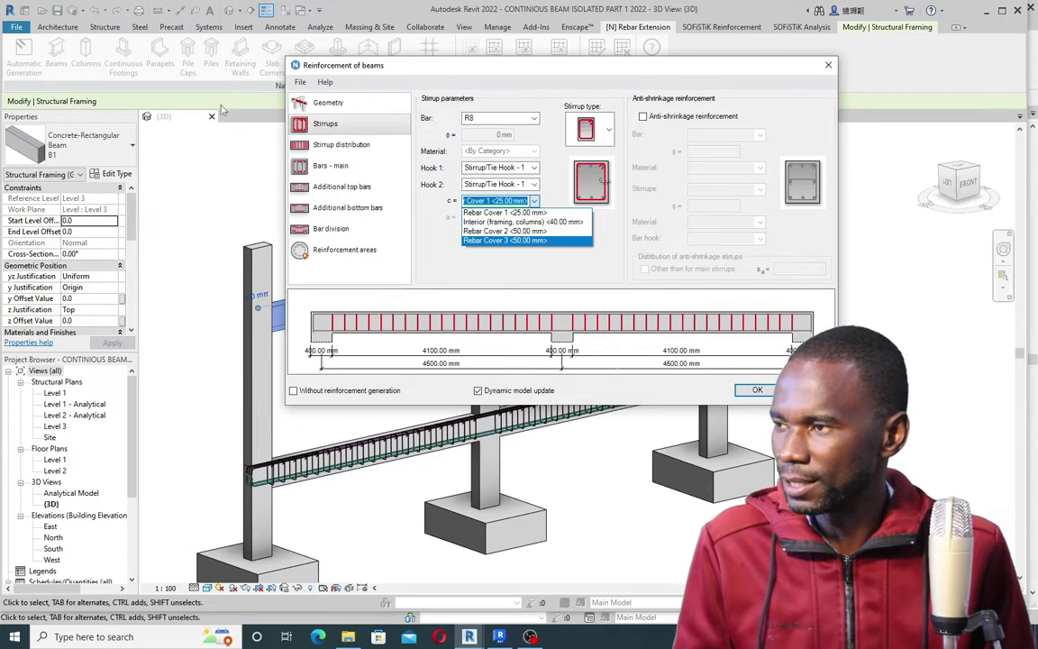
click(518, 212)
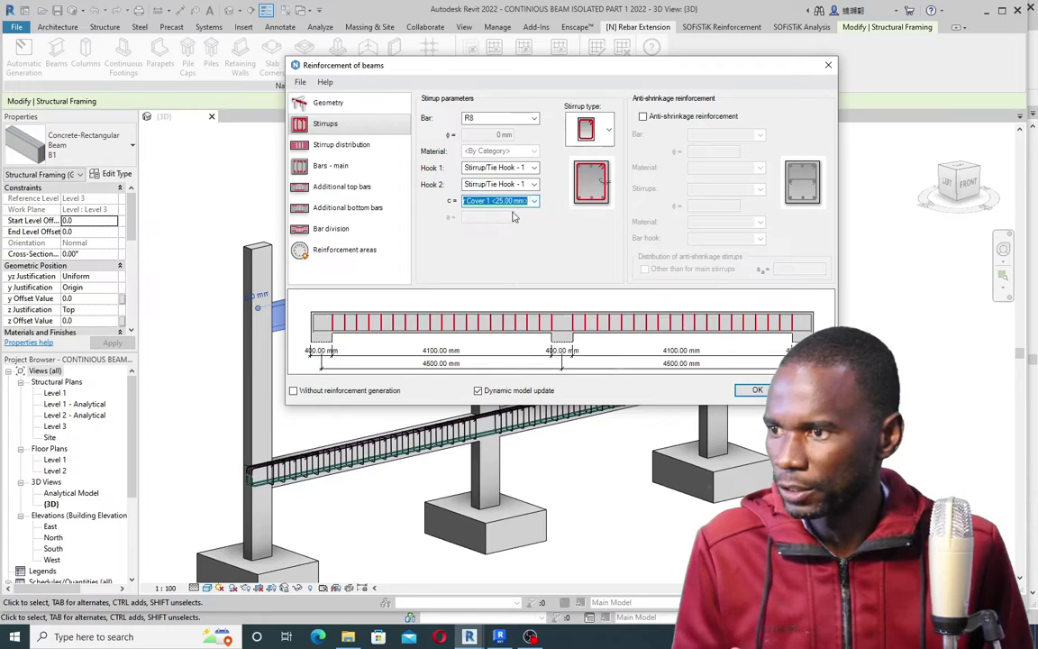
Step: Open the stirrup distribution settings for span 1
click(323, 152)
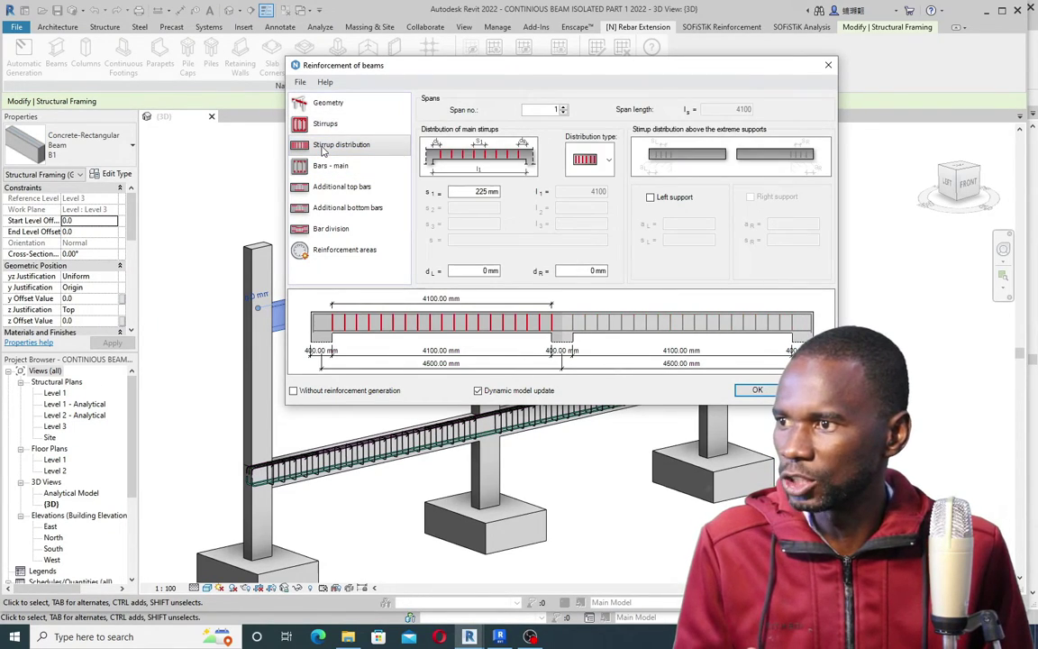
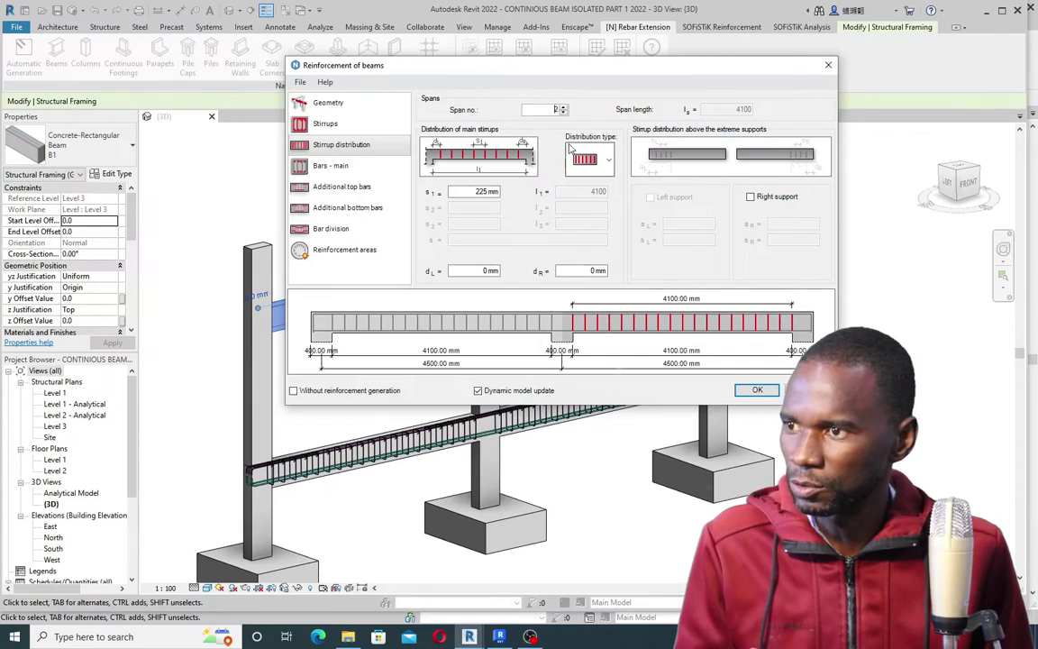
click(563, 112)
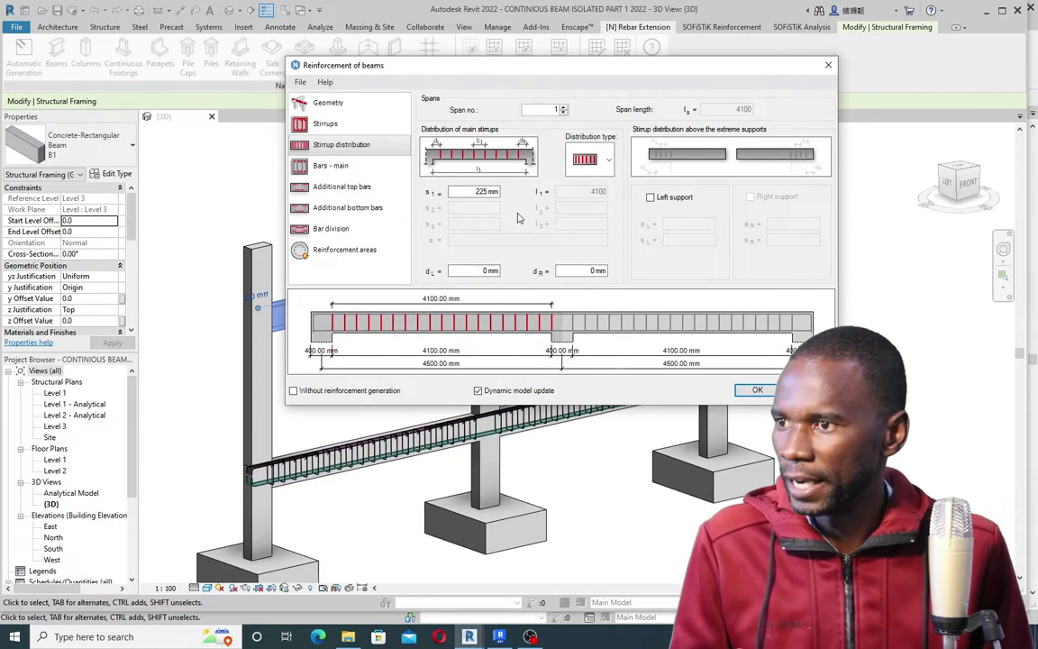
Step: Try the three-zone stirrup distribution on span 1, and return to the uniform distribution type
click(609, 159)
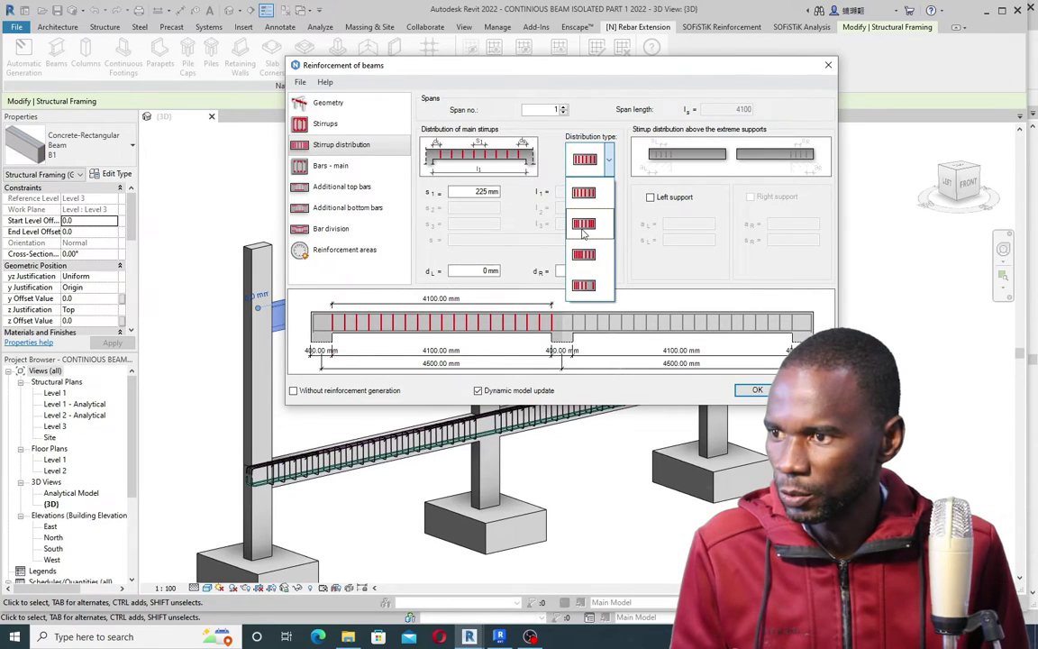
click(584, 225)
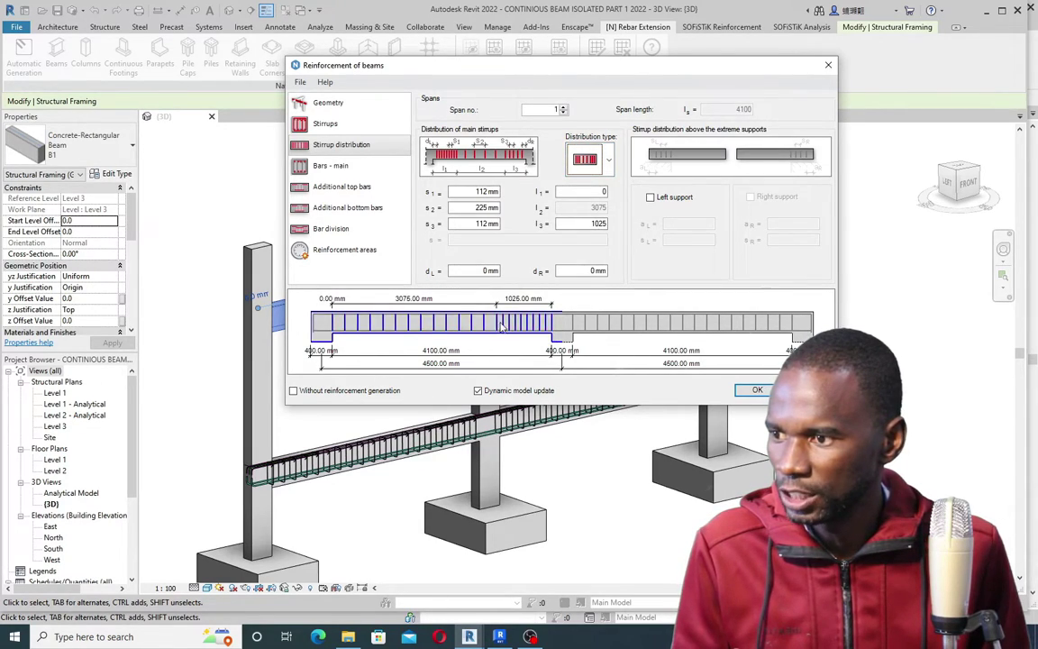
click(585, 158)
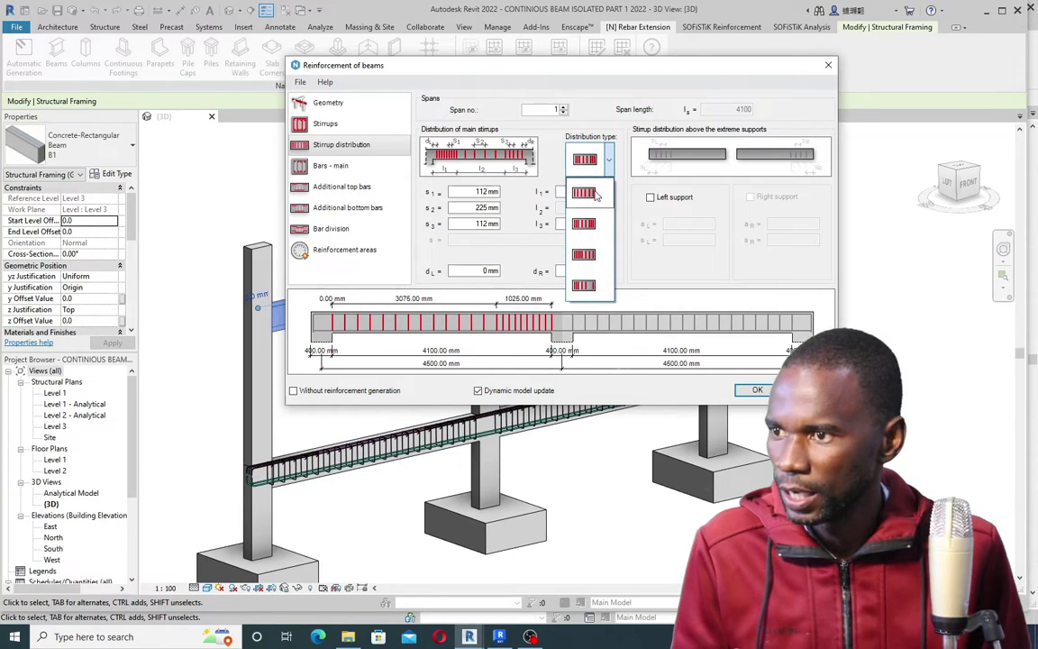
click(584, 191)
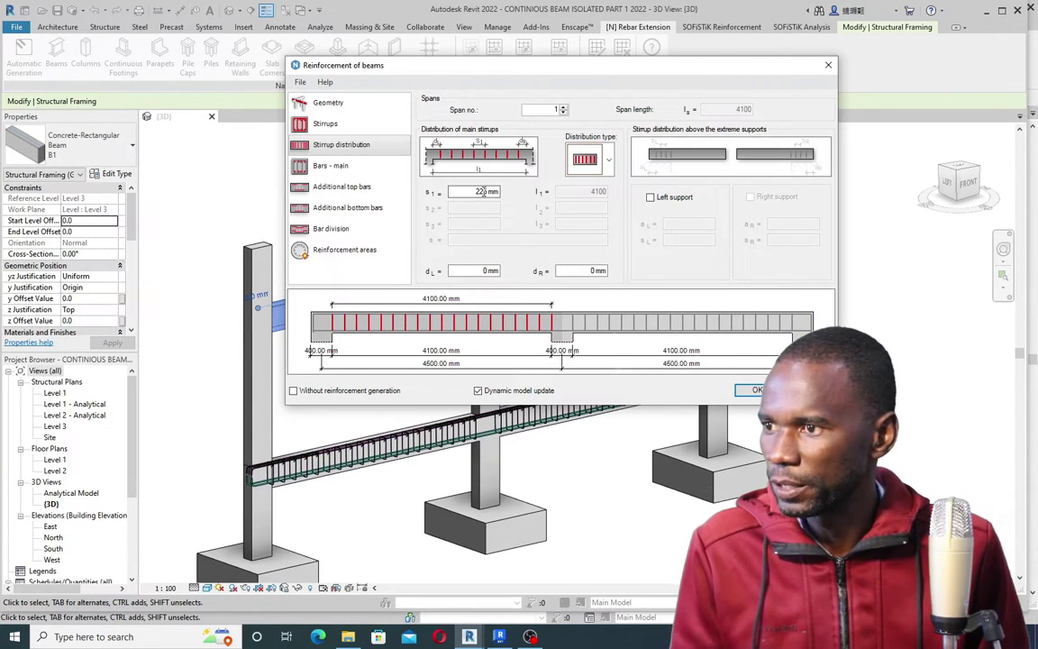
Step: Set span 1's stirrup spacing s1 to 200 mm and its end offsets dL and dR to 50 mm each
double_click(475, 192)
text(200)
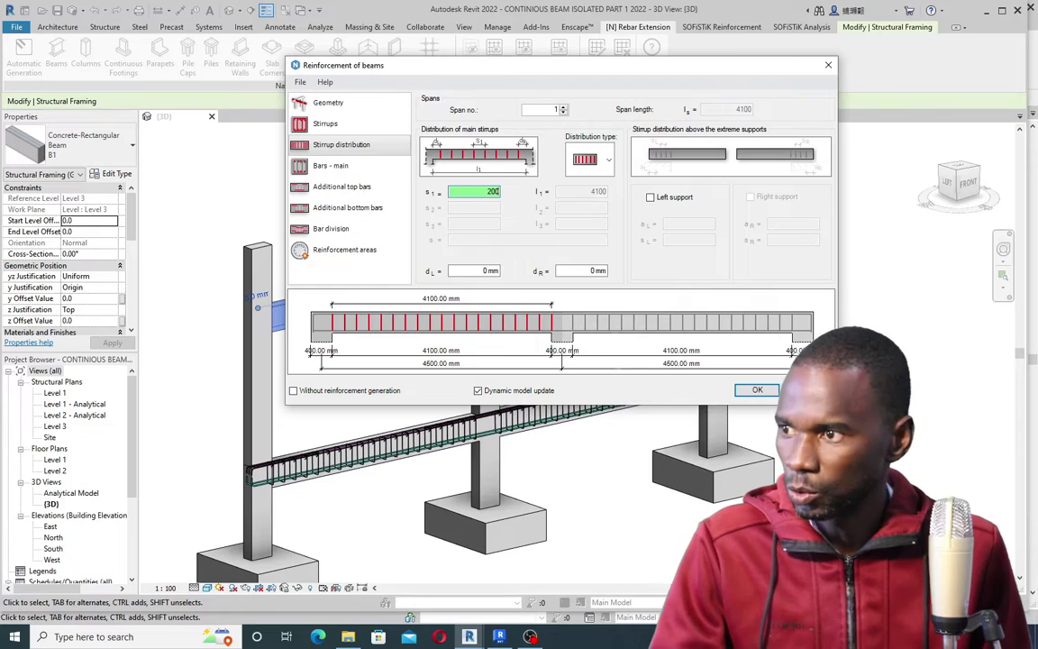
double_click(473, 271)
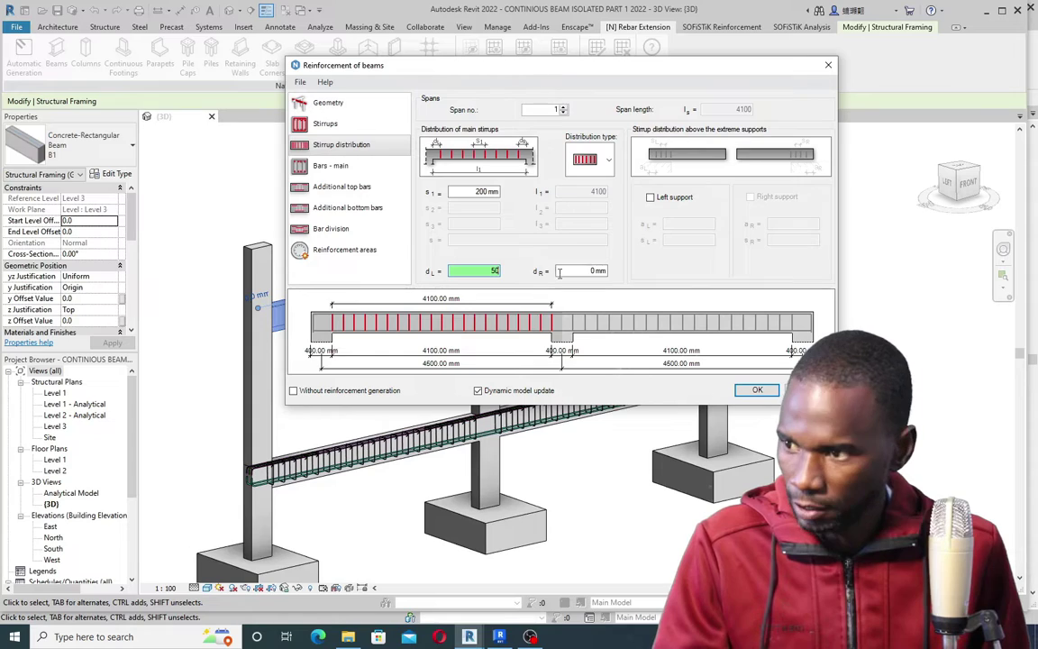
double_click(587, 270)
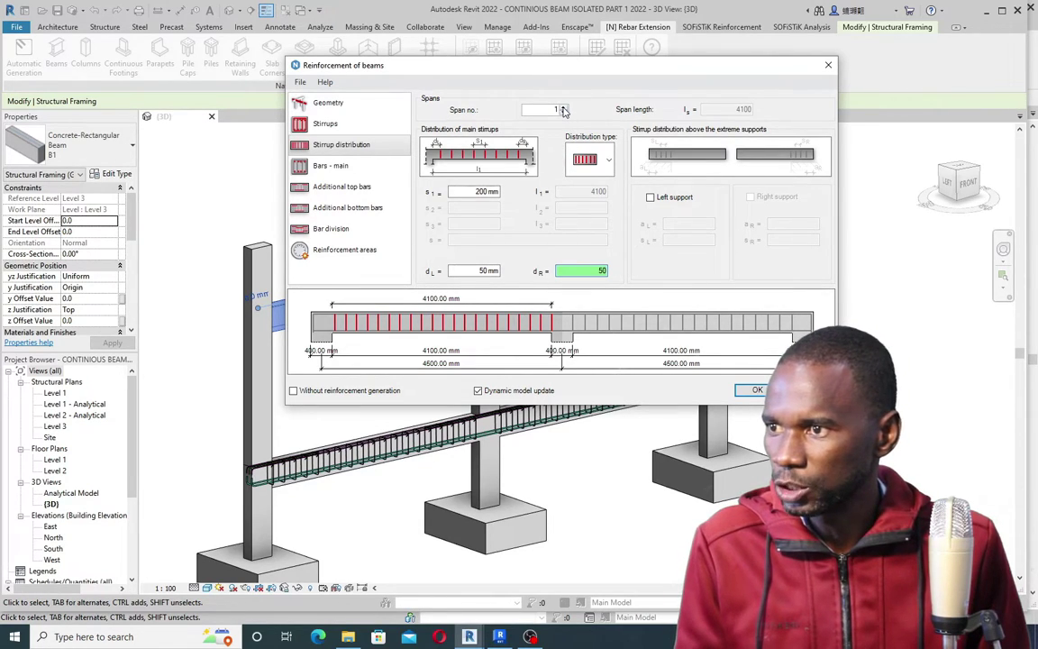
Step: Set span 2's stirrup spacing s1 to 200 mm and its end offsets dL and dR to 50 mm each
click(563, 108)
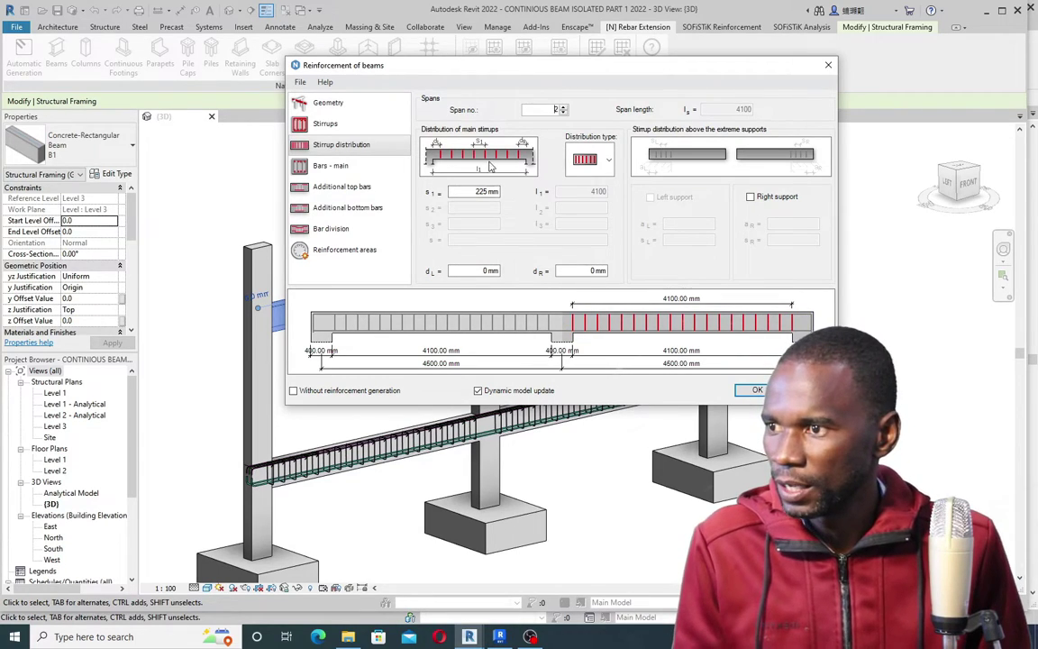
double_click(478, 192)
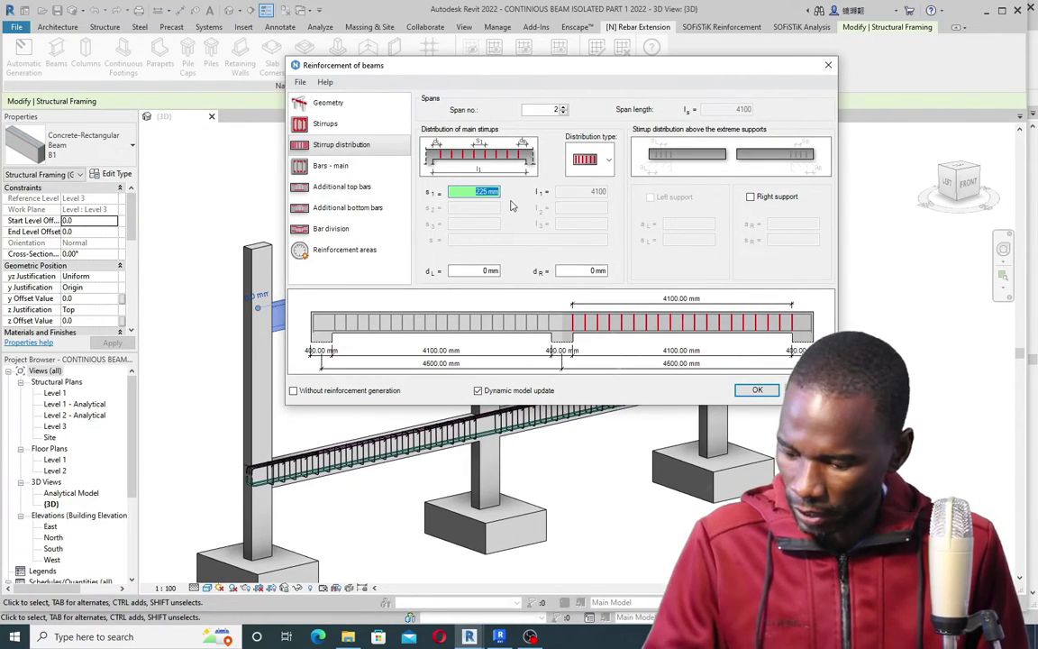
text(200)
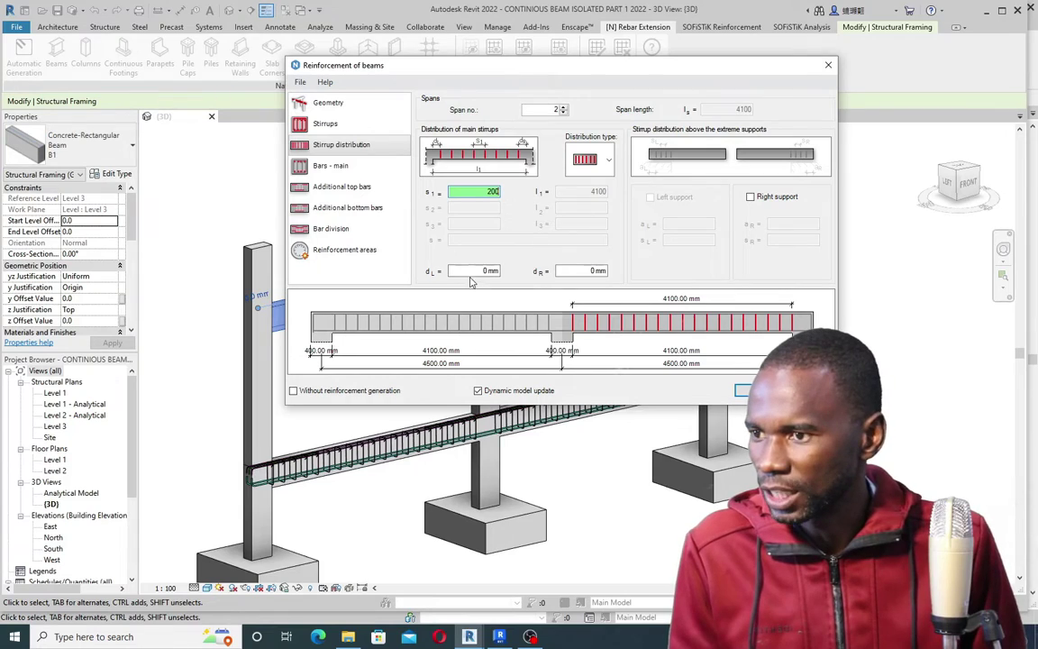
click(563, 114)
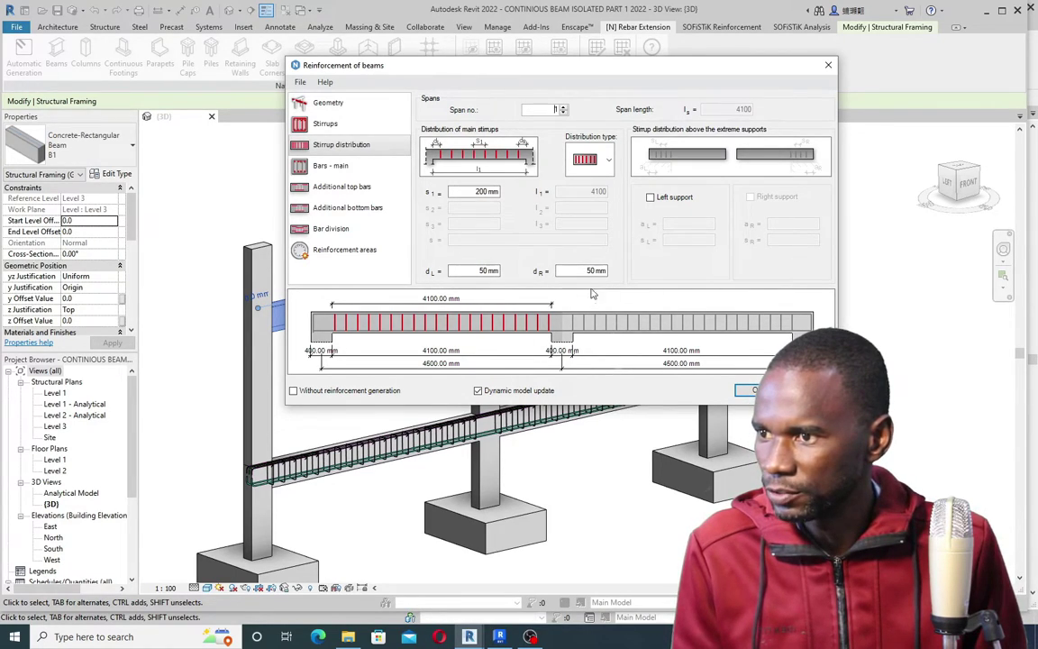
click(563, 106)
click(476, 273)
drag(475, 272, 545, 280)
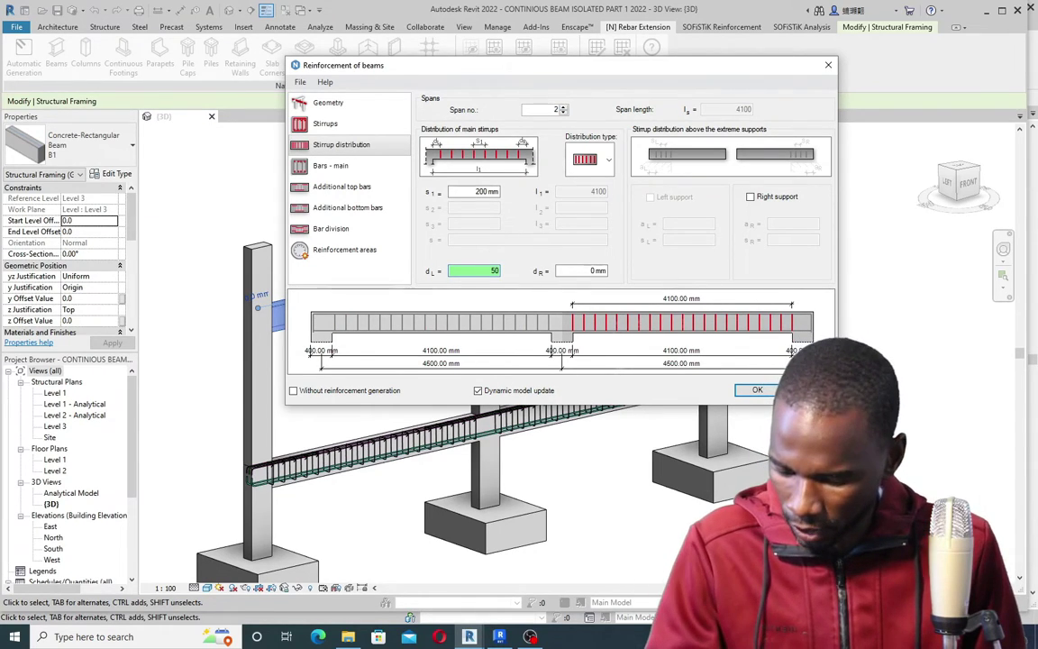
text(50)
key(Tab)
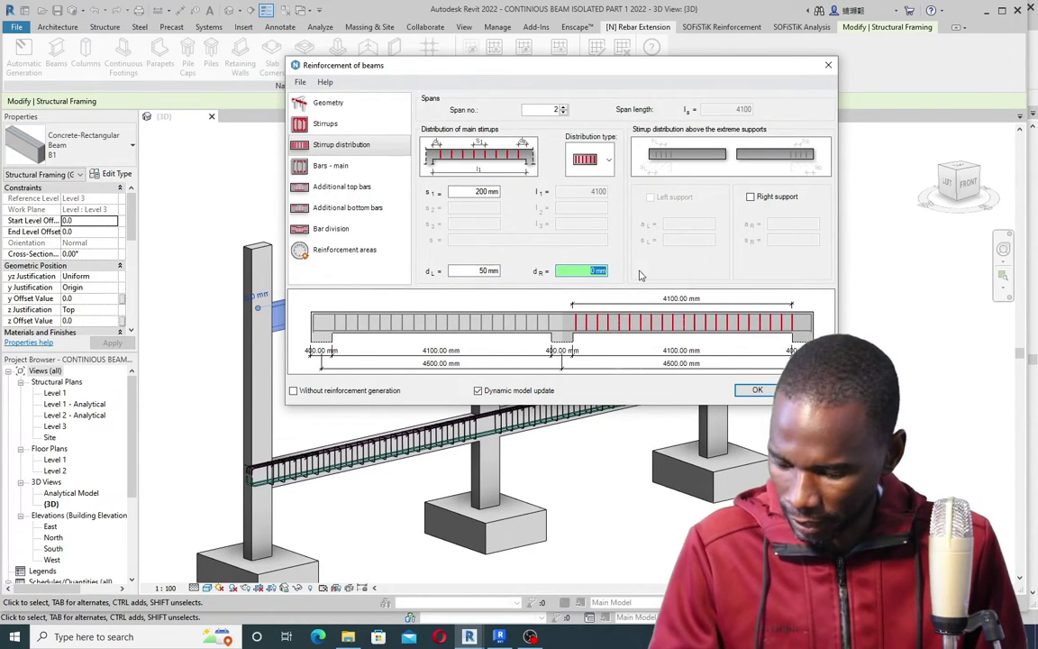
Step: Check the available stirrup distribution types for span 2 and keep the uniform distribution
click(607, 160)
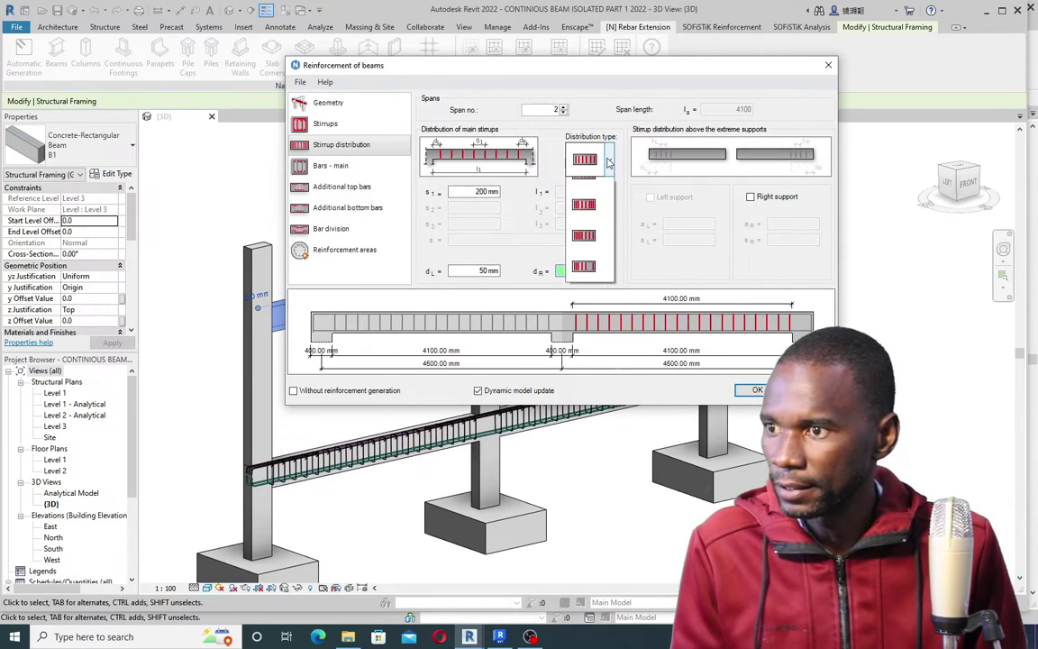
click(587, 194)
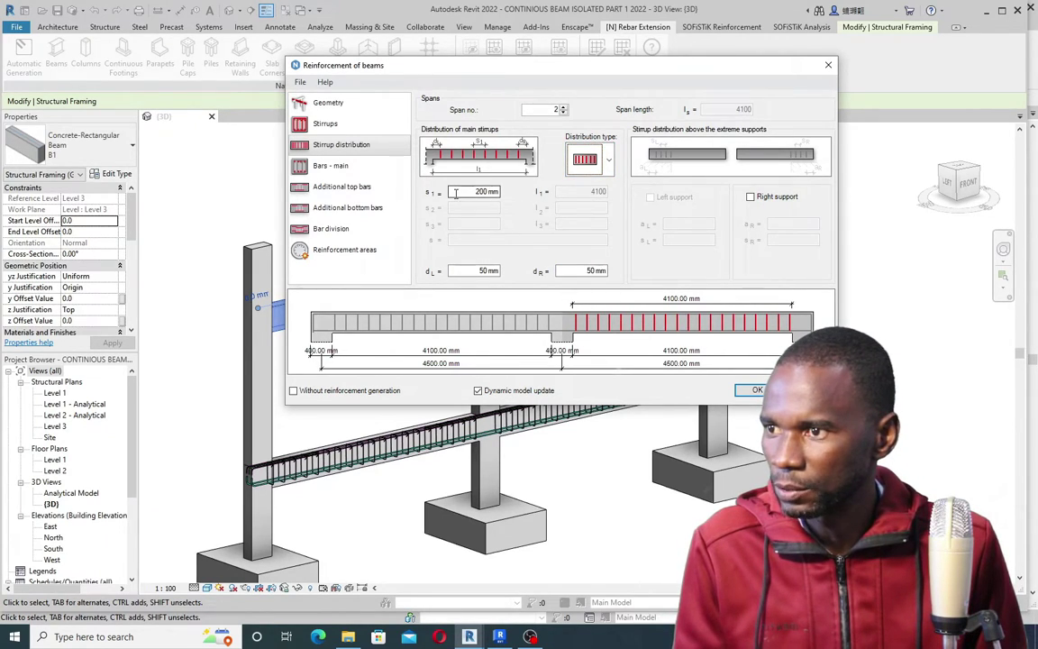
drag(475, 192, 507, 192)
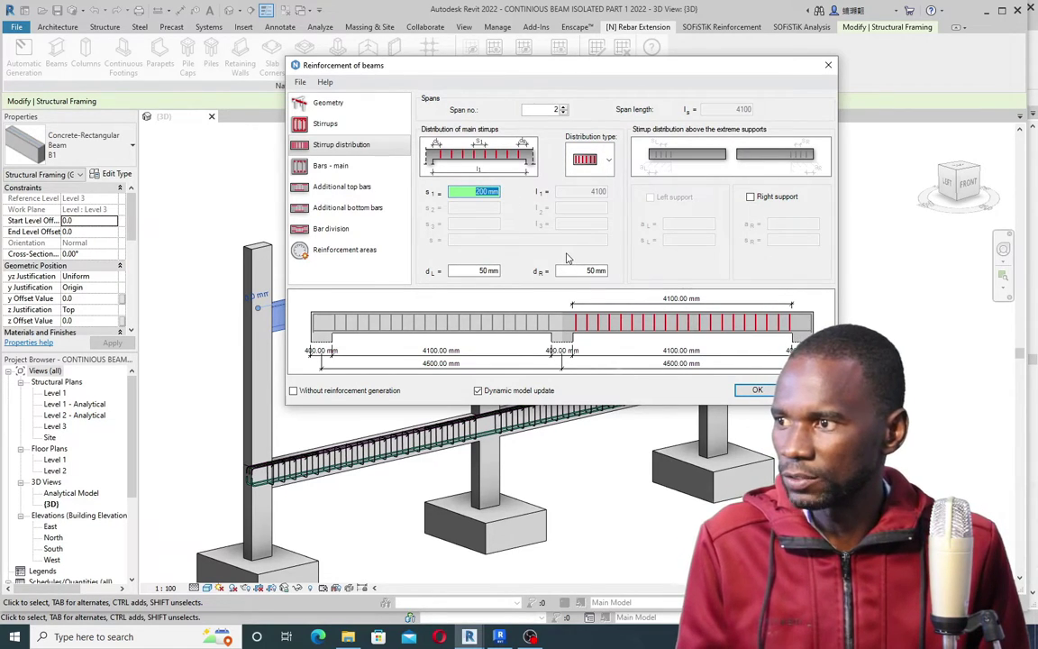
Step: Try adding stirrups above span 1's extreme left support, and switch them off again
click(563, 113)
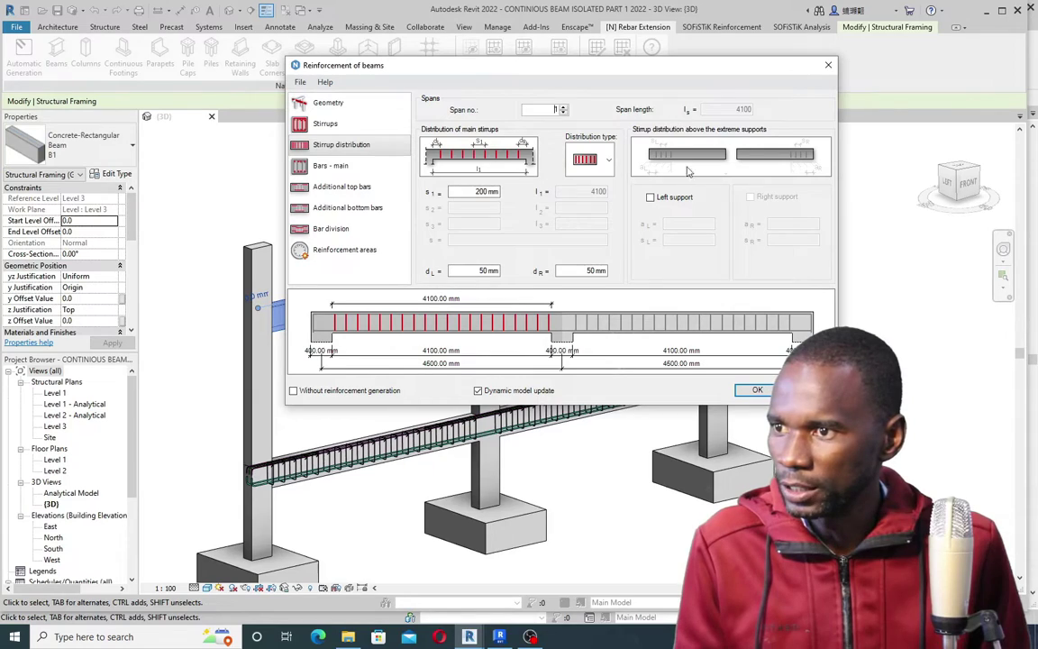
click(652, 198)
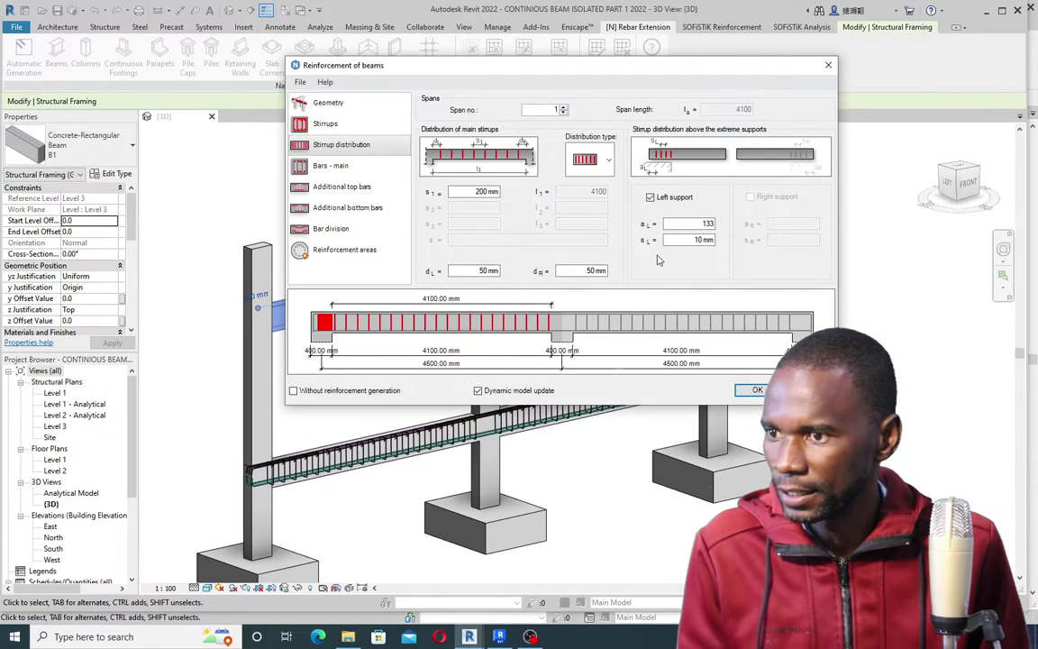
click(678, 200)
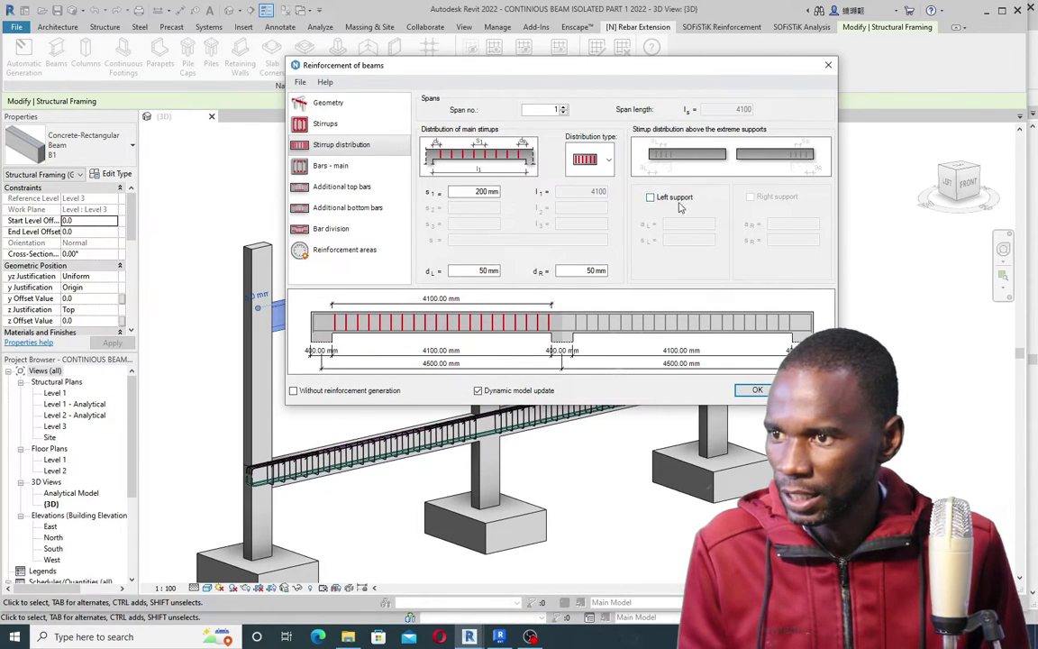
Step: Set the main bars to Y16 for the lower bar and Y12 for the upper bar
click(328, 165)
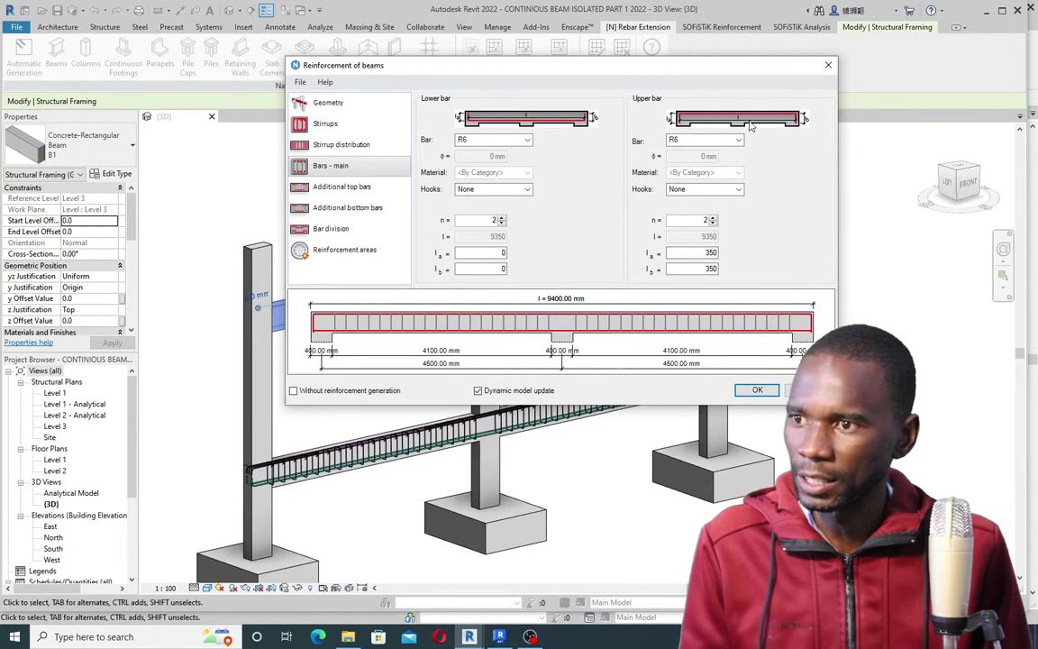
click(527, 139)
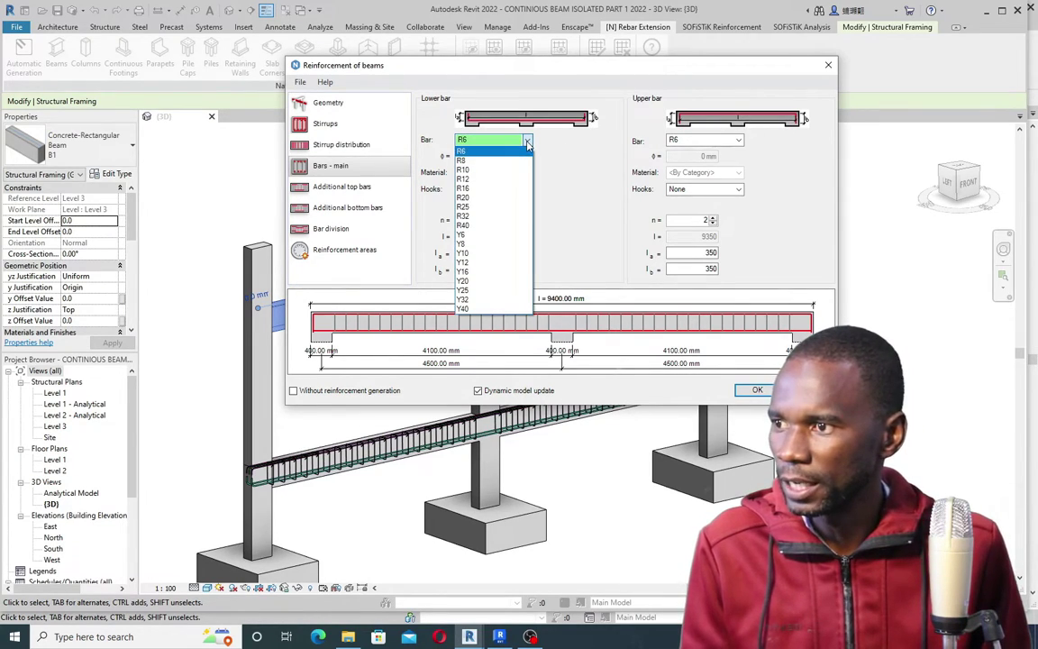
click(467, 274)
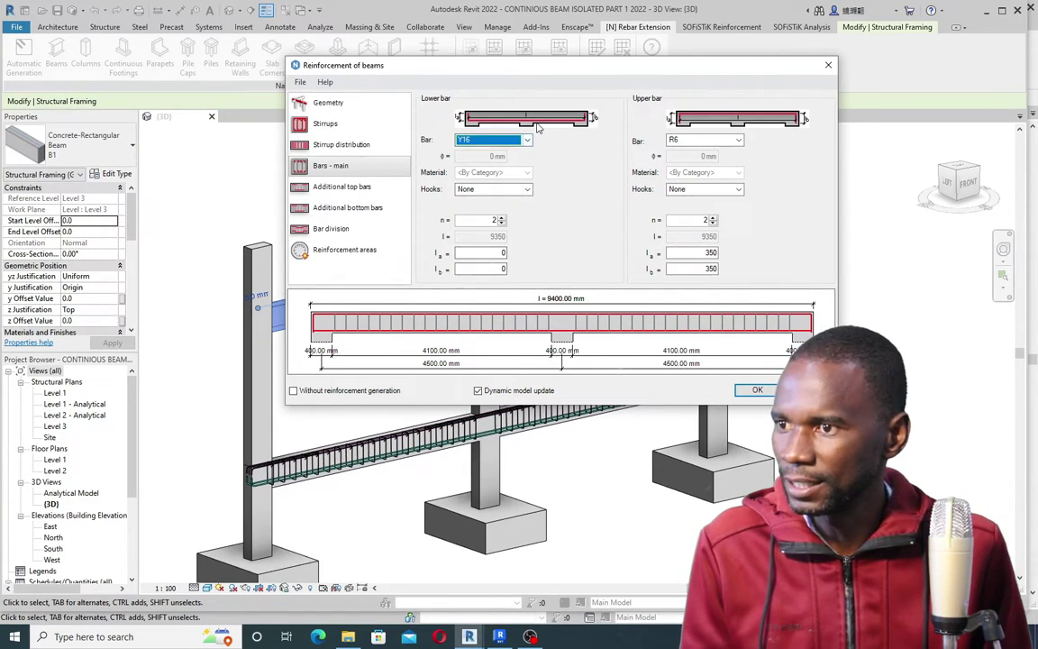
click(738, 141)
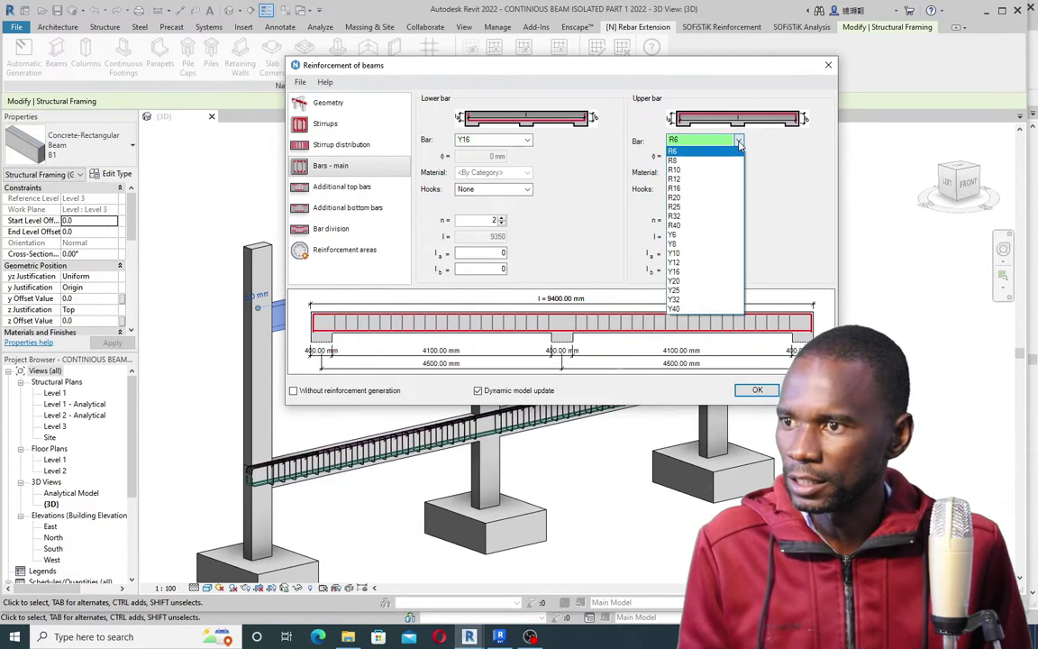
click(678, 262)
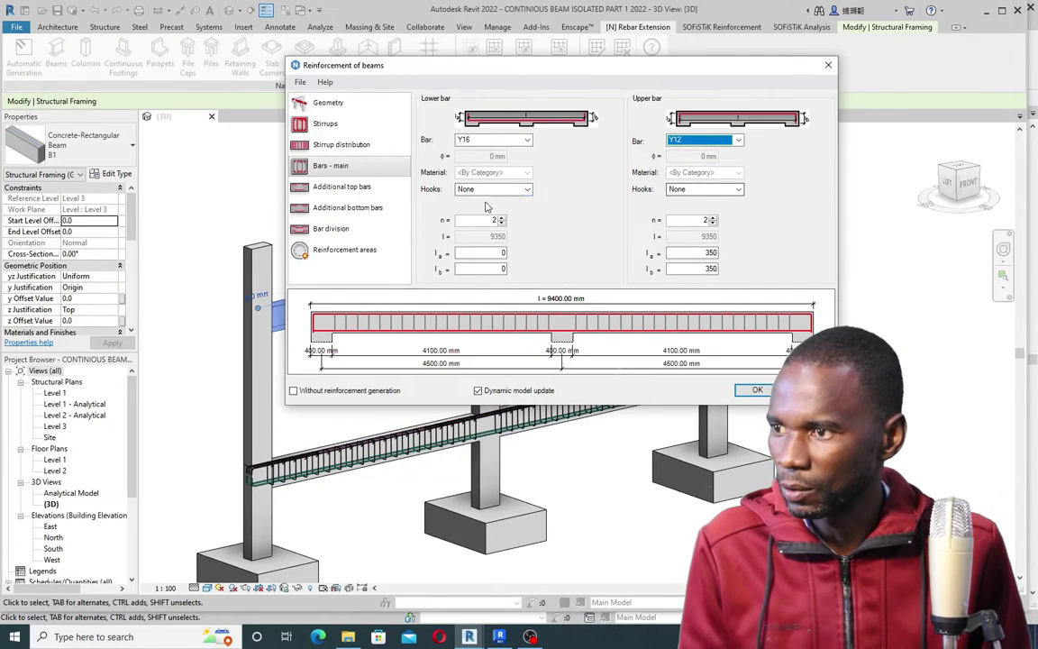
Step: Set the lower main bar's end lengths la and lb to 100 each
click(503, 254)
text(0)
key(Tab)
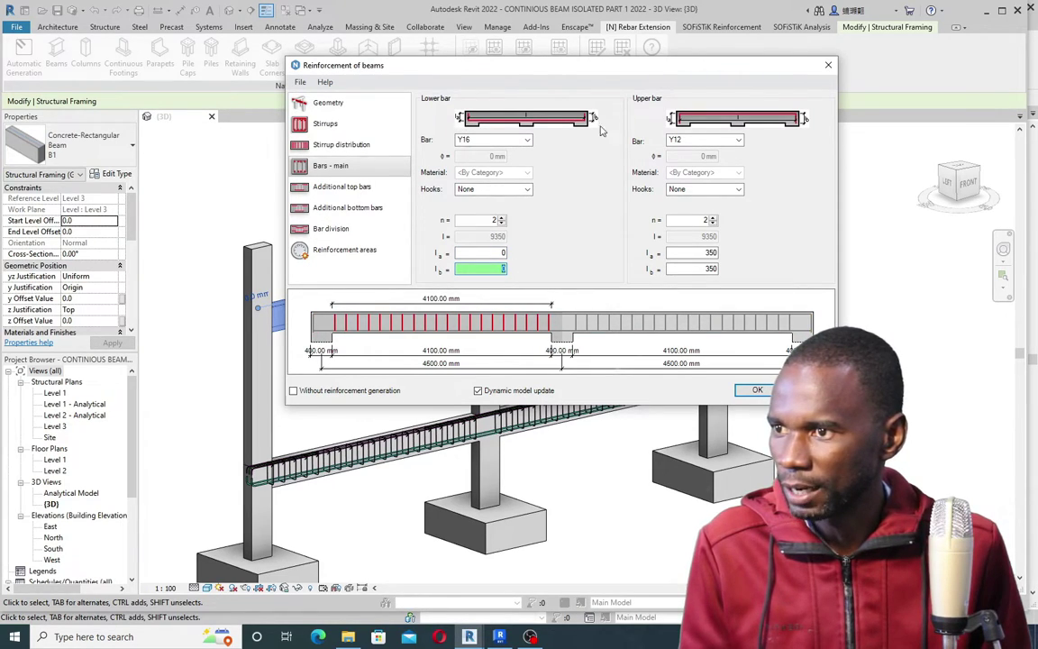
click(496, 254)
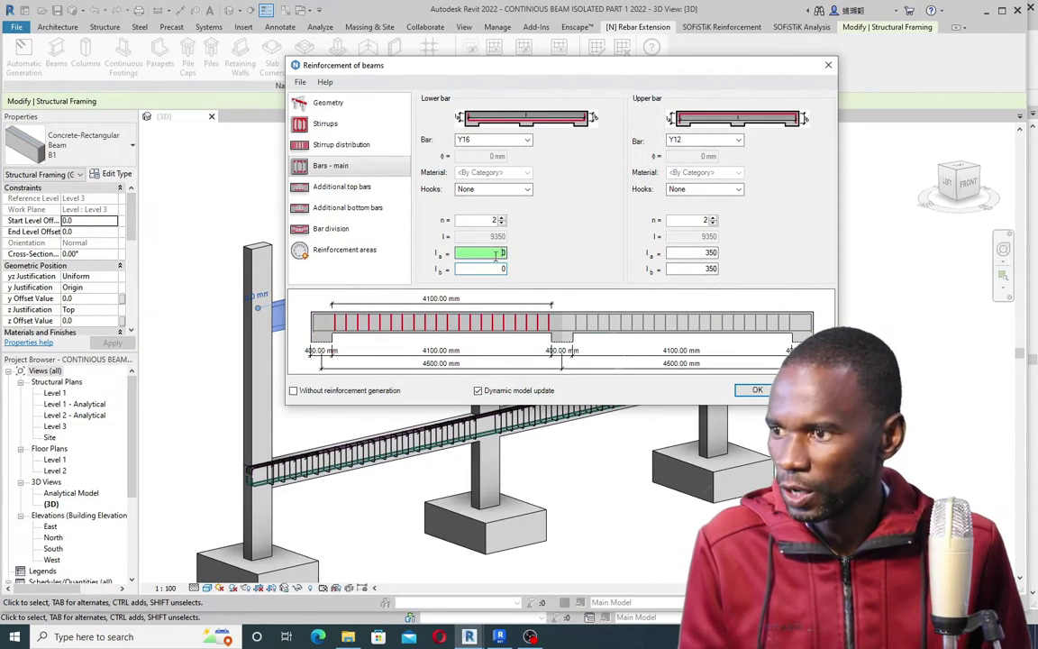
text(1)
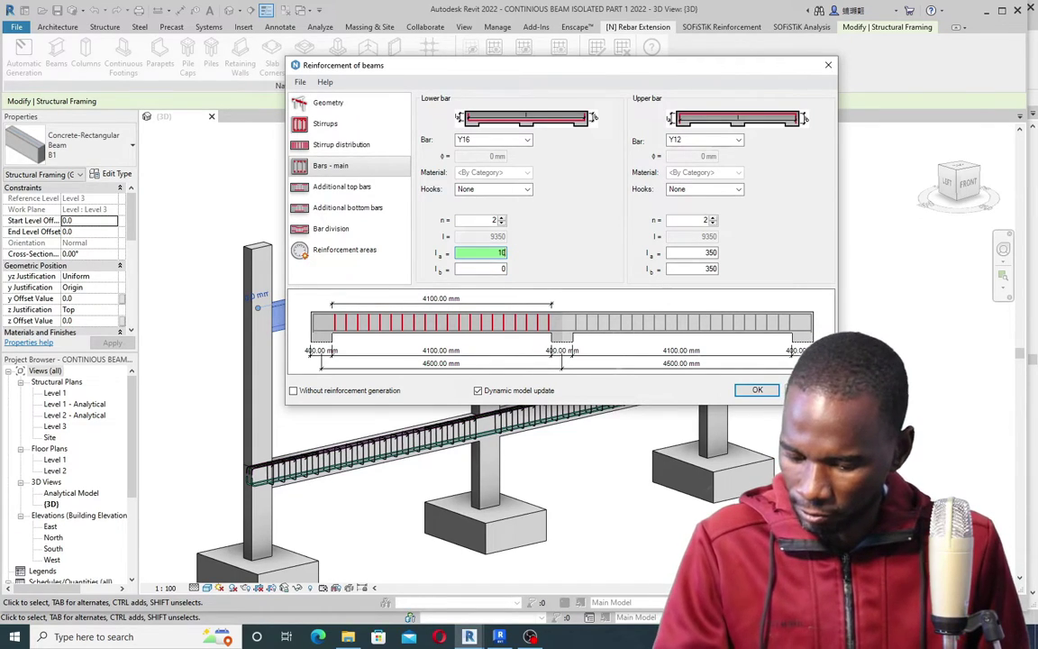
text(00)
key(Tab)
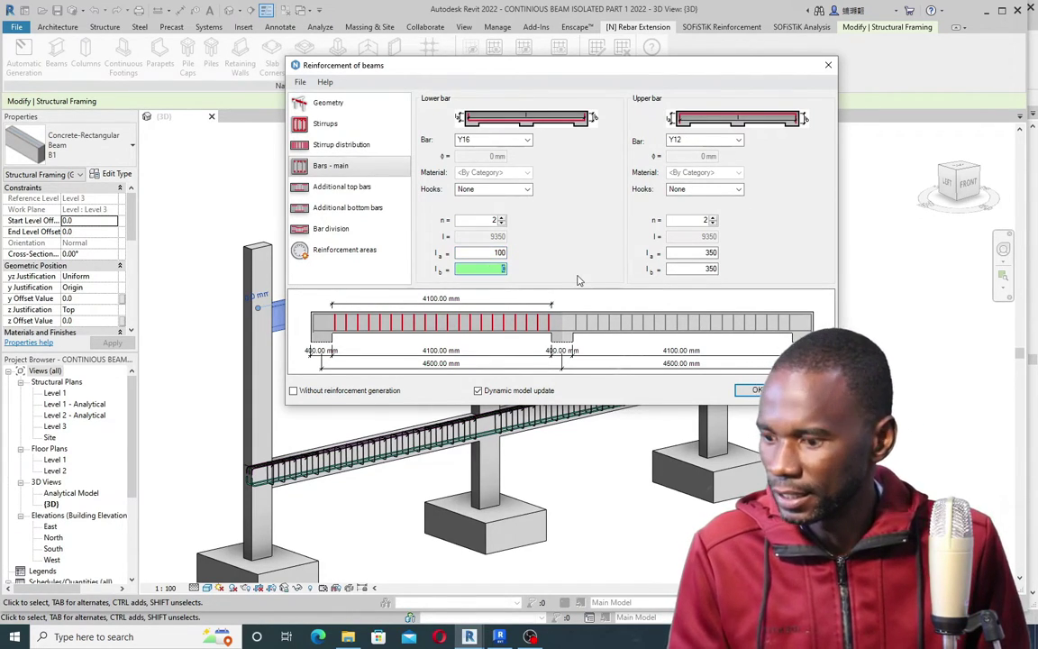
text(100)
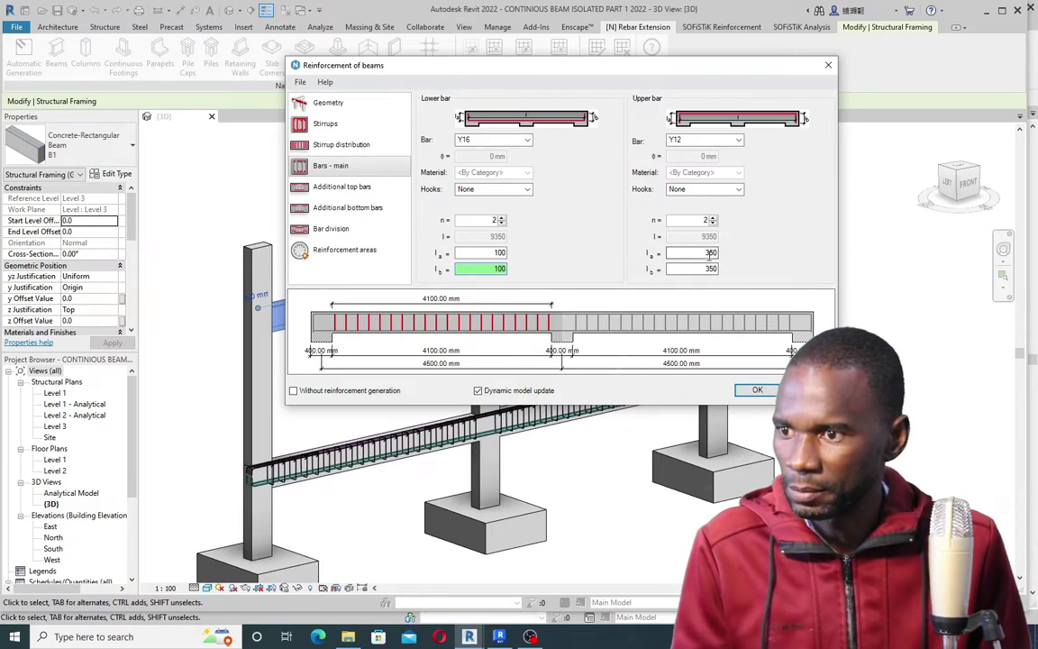
Step: Set the upper main bar's end lengths la and lb to 100 each
click(706, 254)
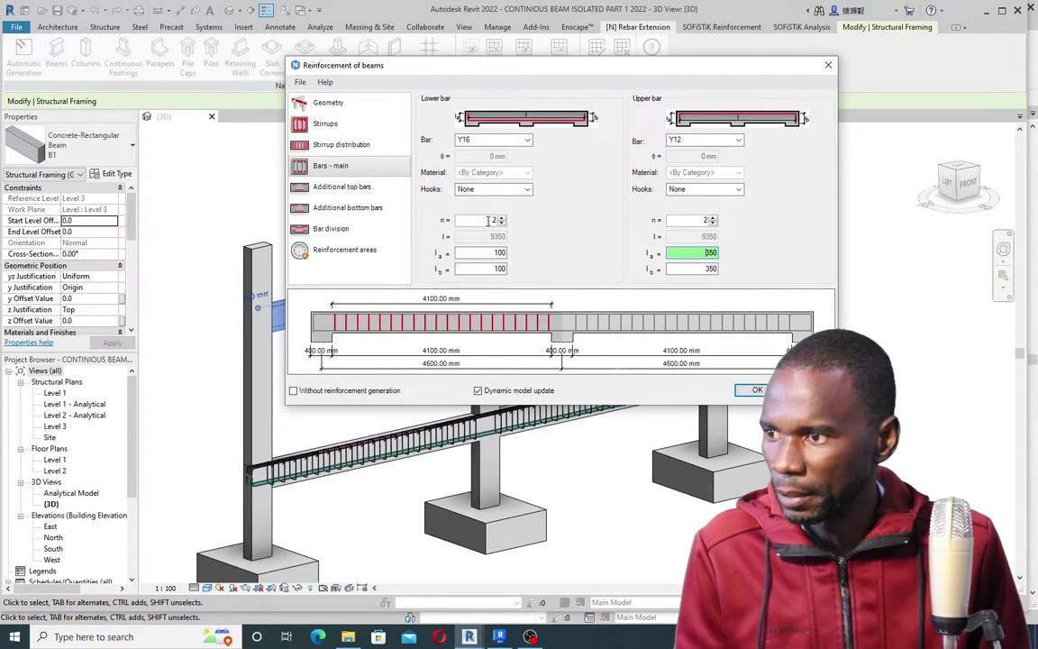
click(489, 220)
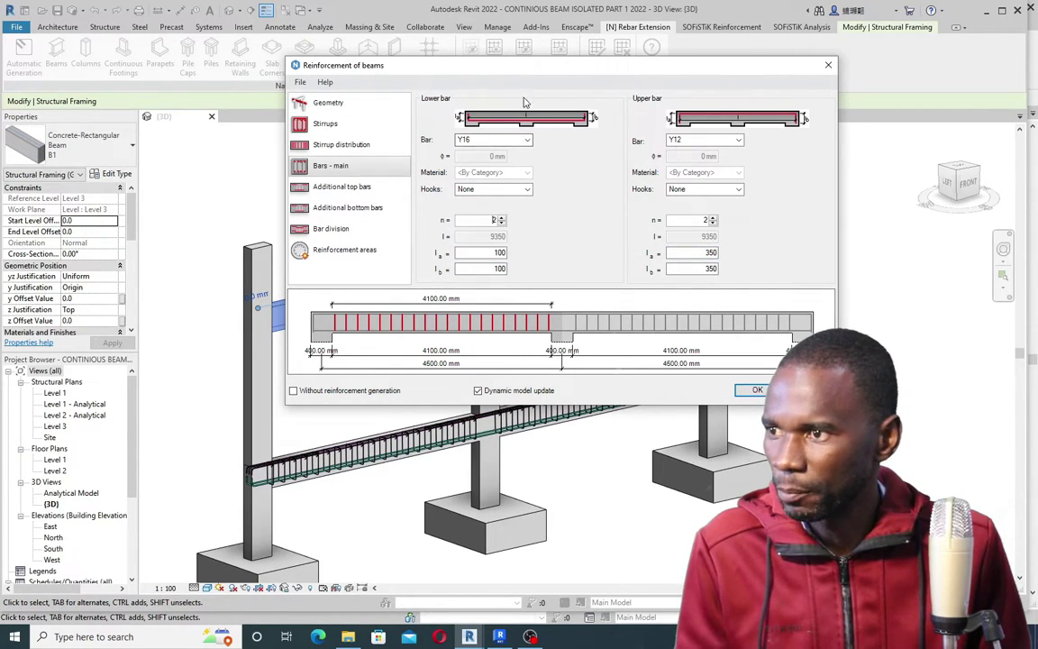
click(700, 253)
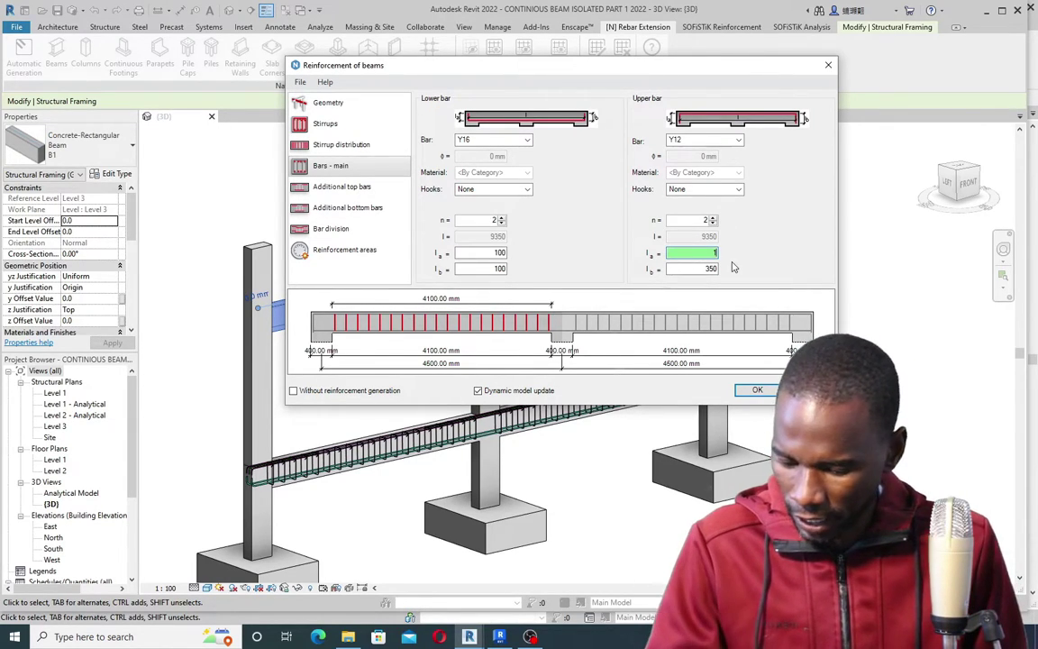
key(Tab)
text(1)
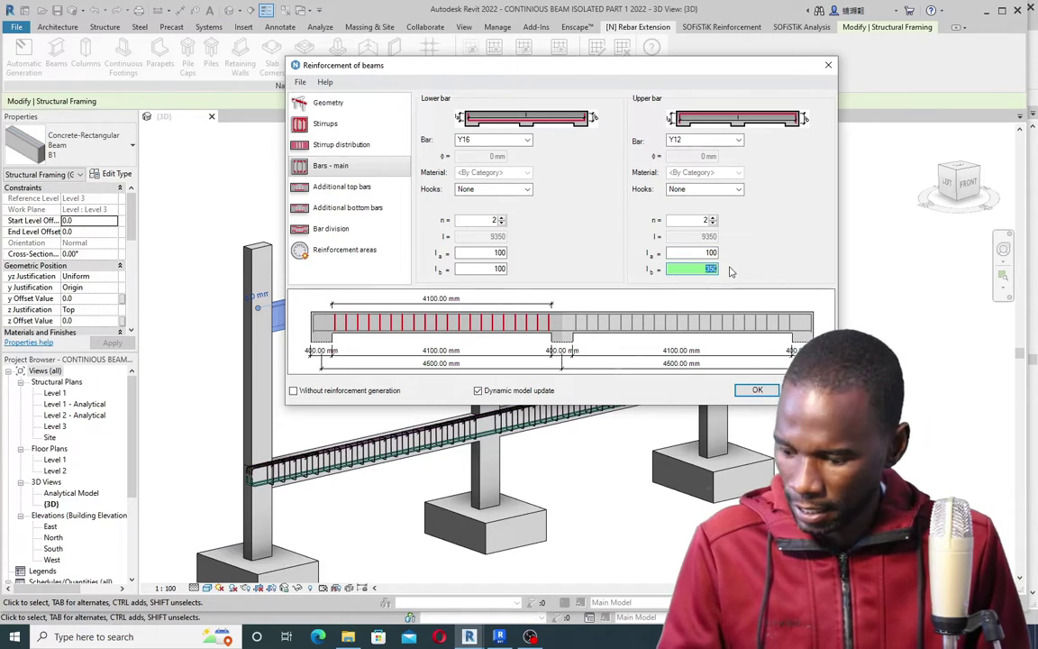
text(00)
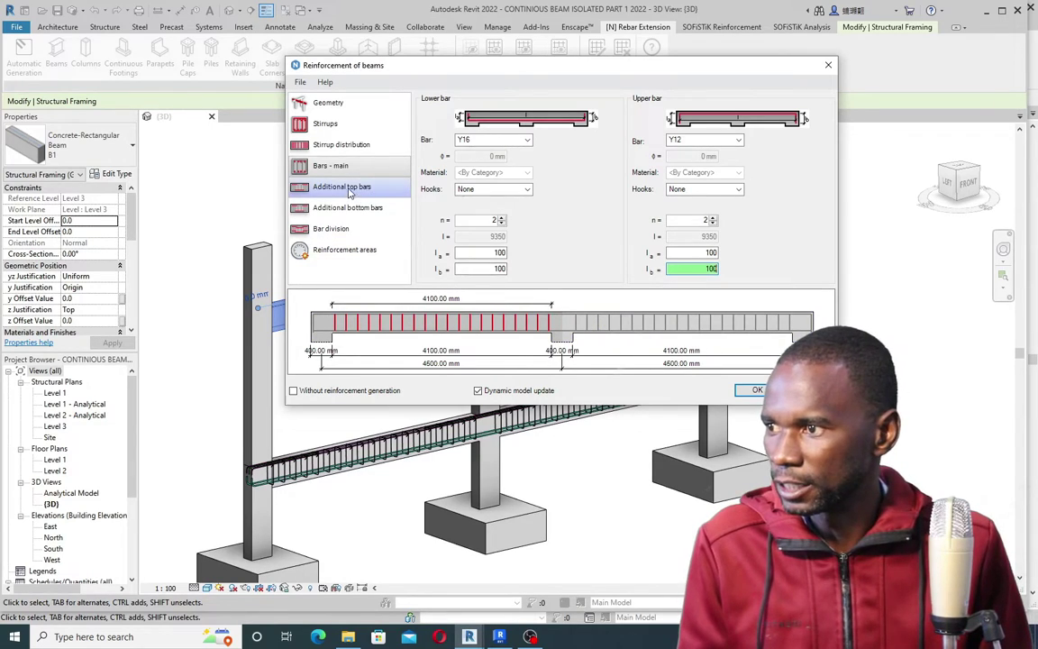
Step: Add Y12 additional top bars above the extreme left support and the right support of span 1
click(335, 188)
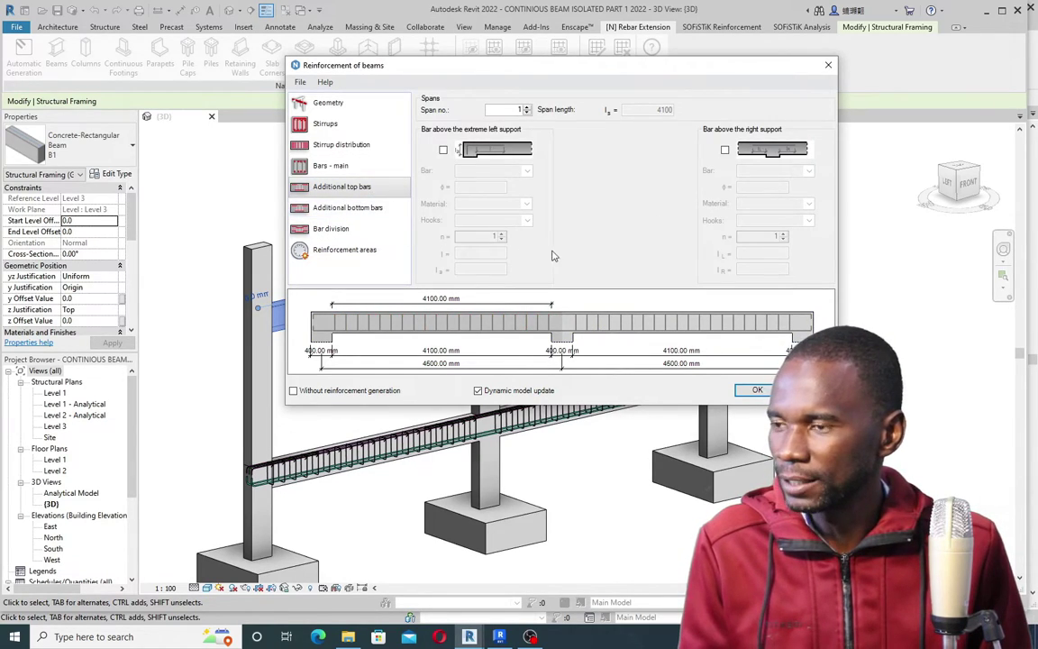
click(443, 149)
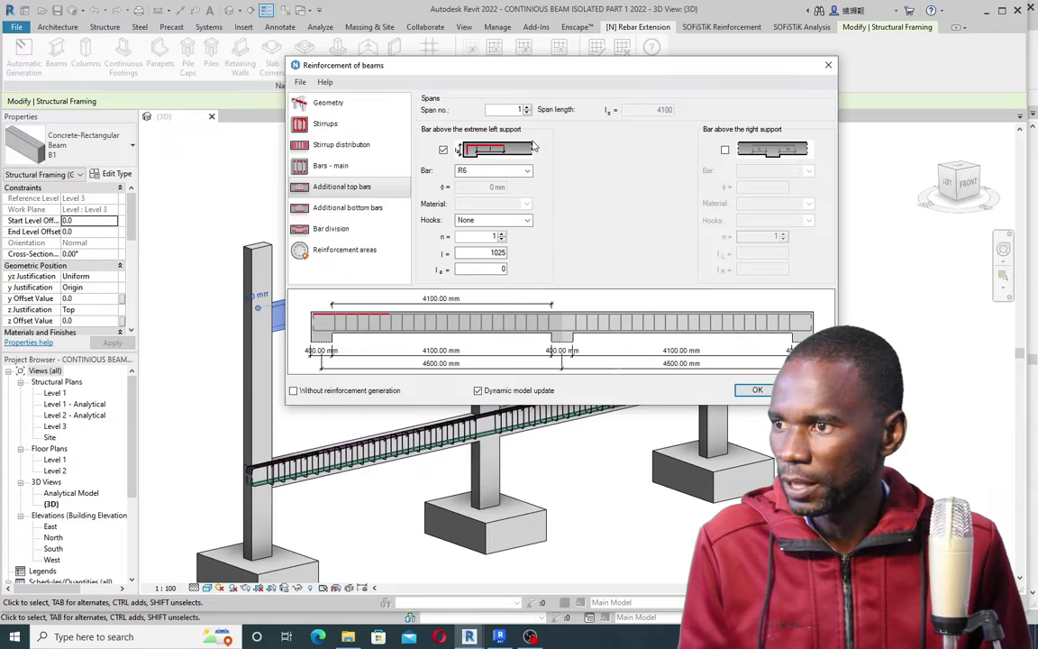
click(491, 172)
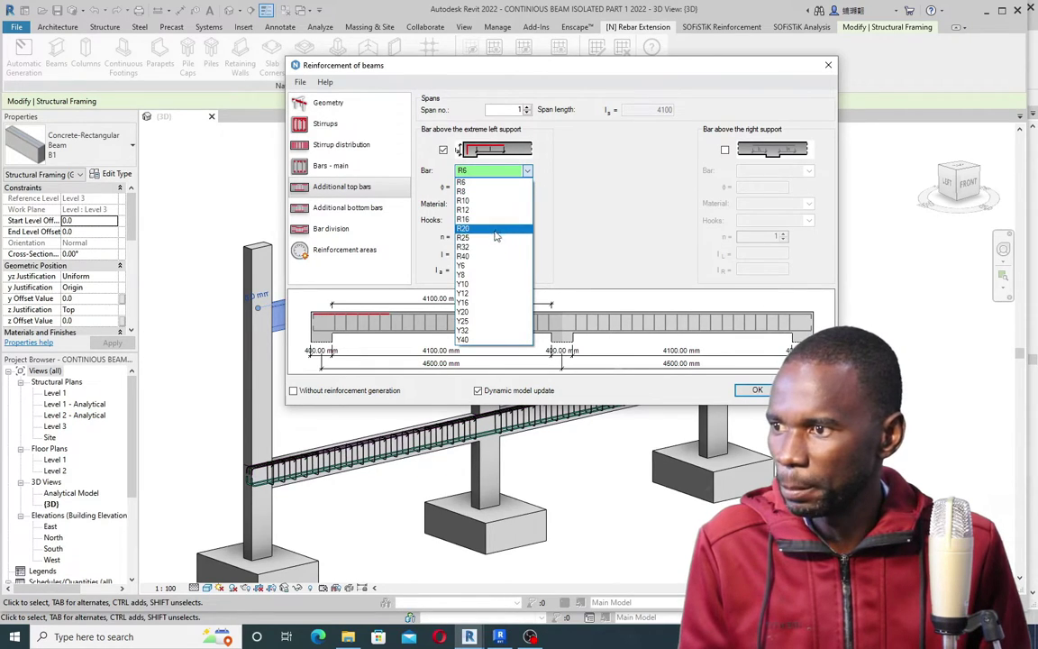
click(467, 293)
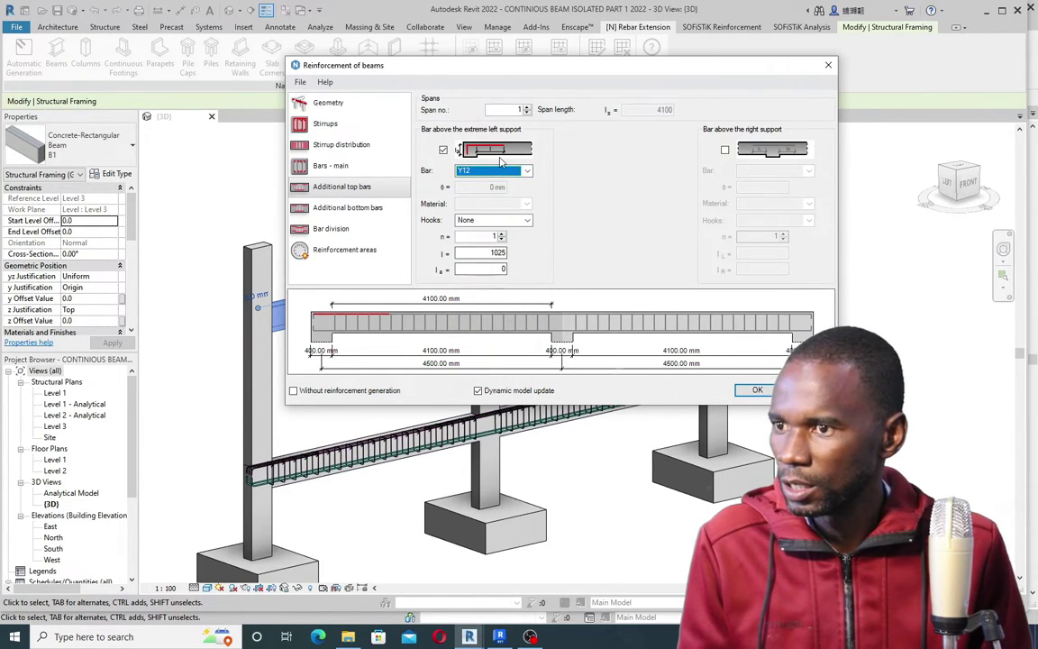
click(726, 150)
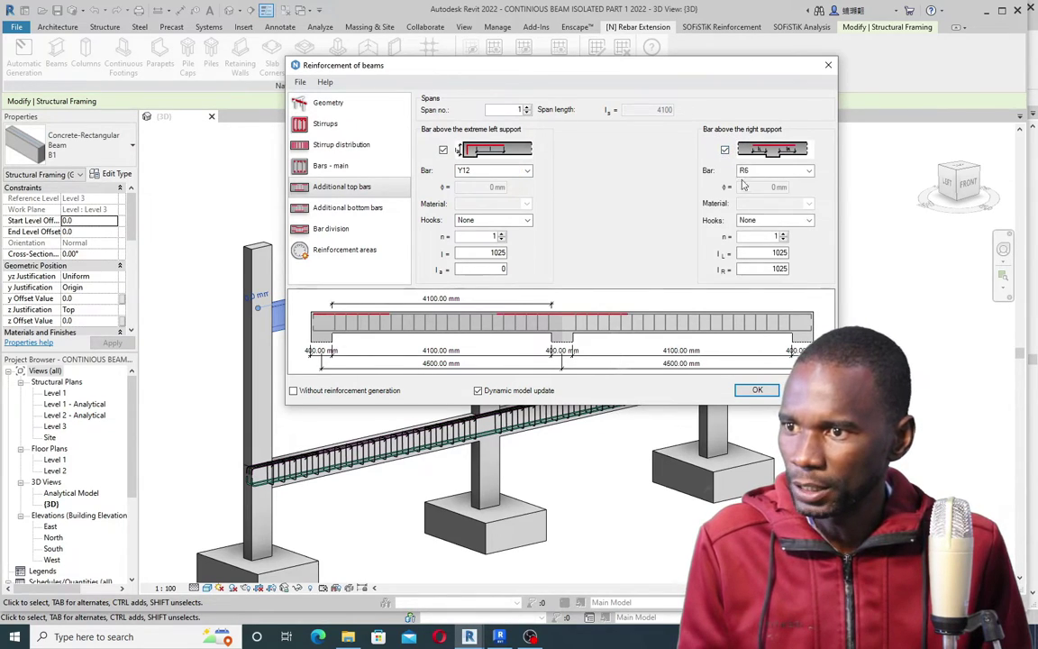
click(810, 172)
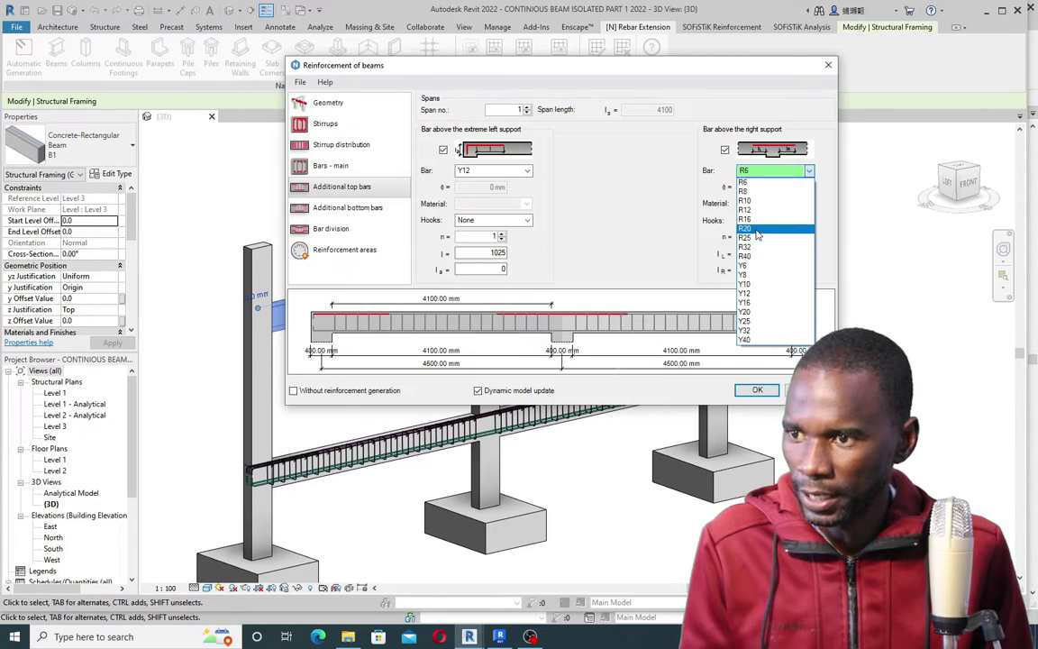
click(757, 292)
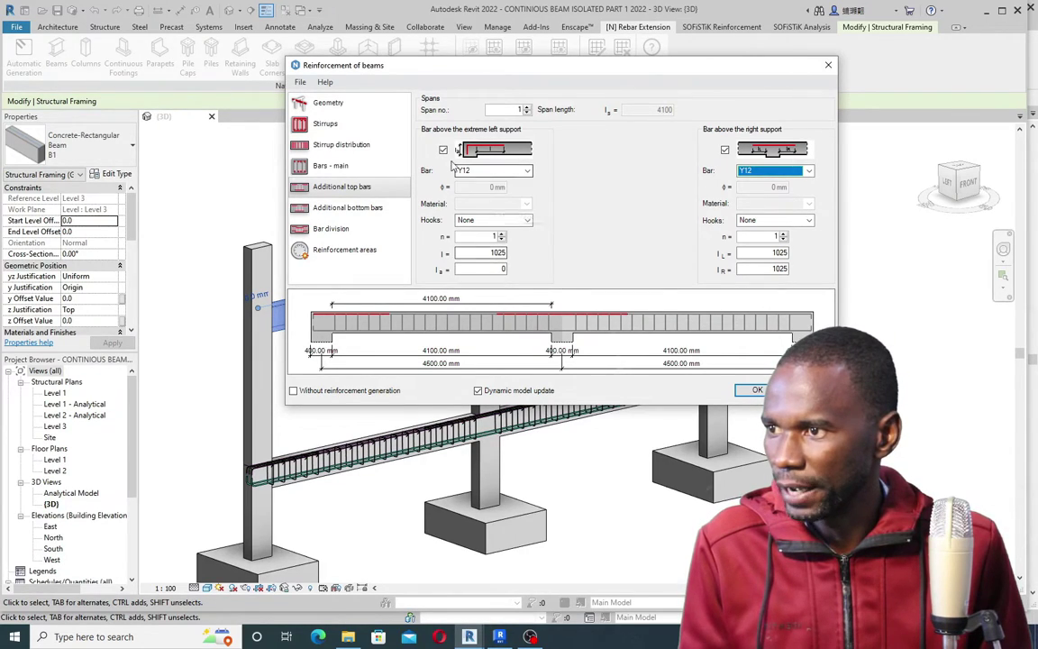
Step: For the additional top bar above span 1's extreme left support, set length l to 1000 and lb to 100
double_click(494, 253)
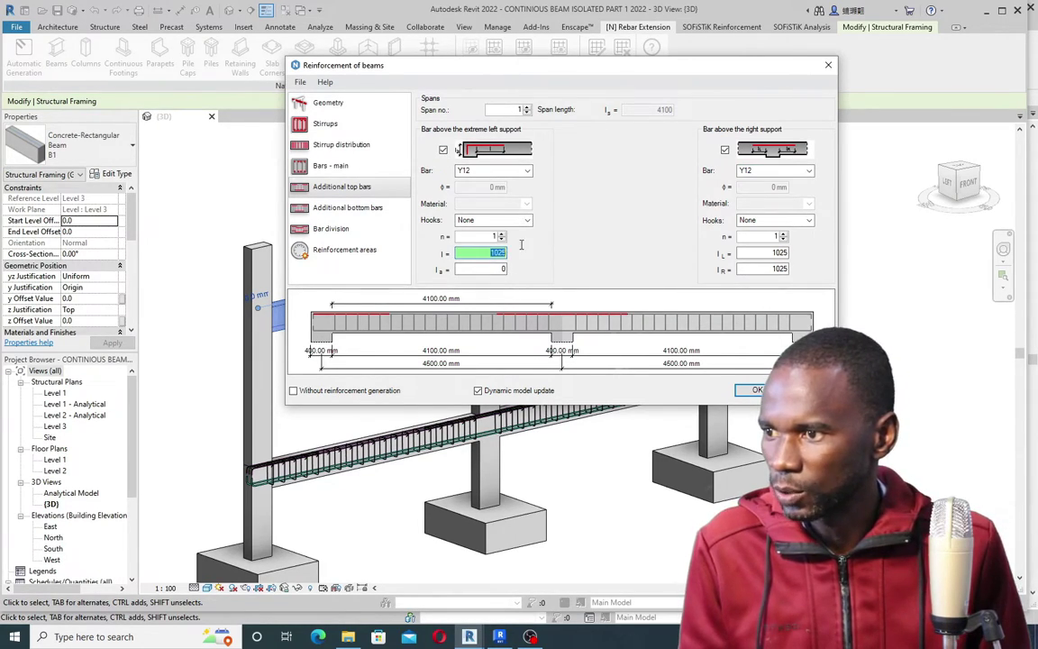
text(1000)
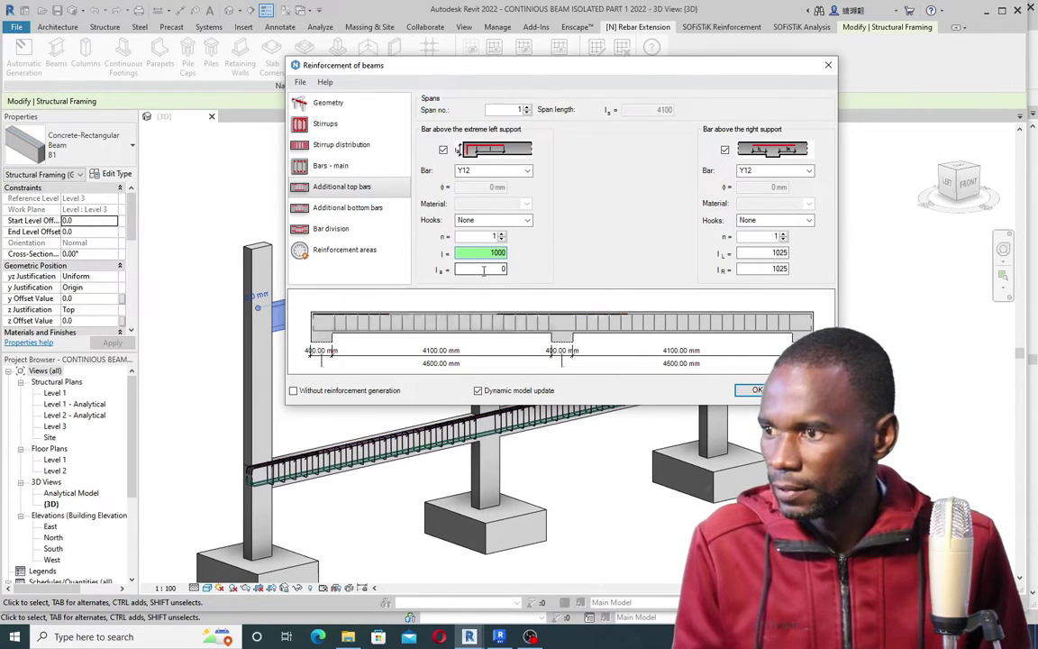
click(493, 268)
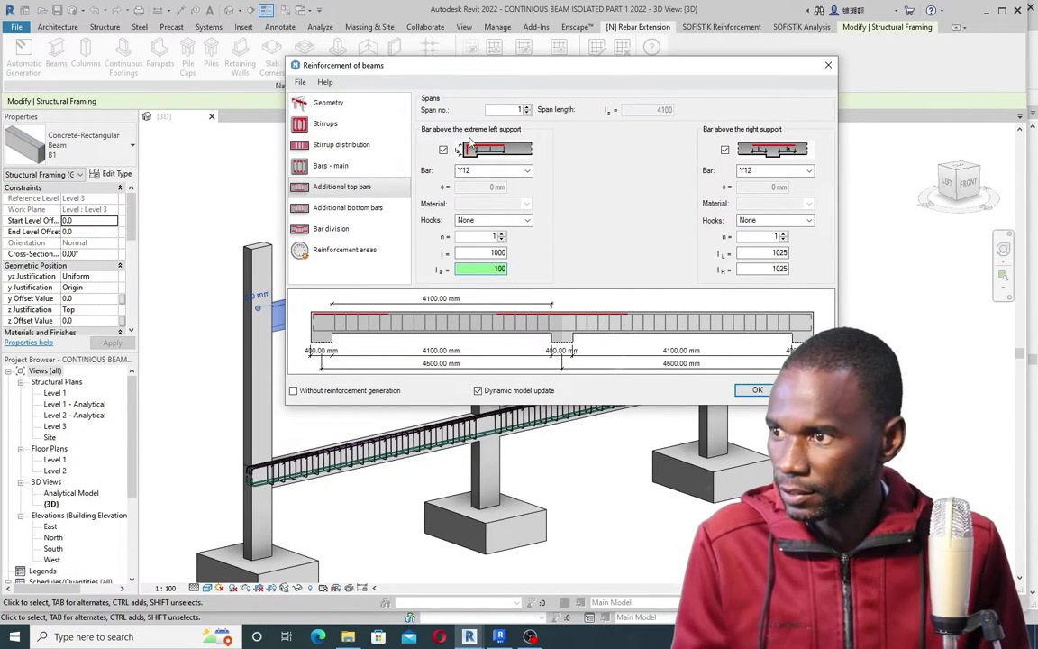
Step: Set lengths lL and lR of the additional top bar above span 1's right support to 1000 each
click(759, 252)
text(1000)
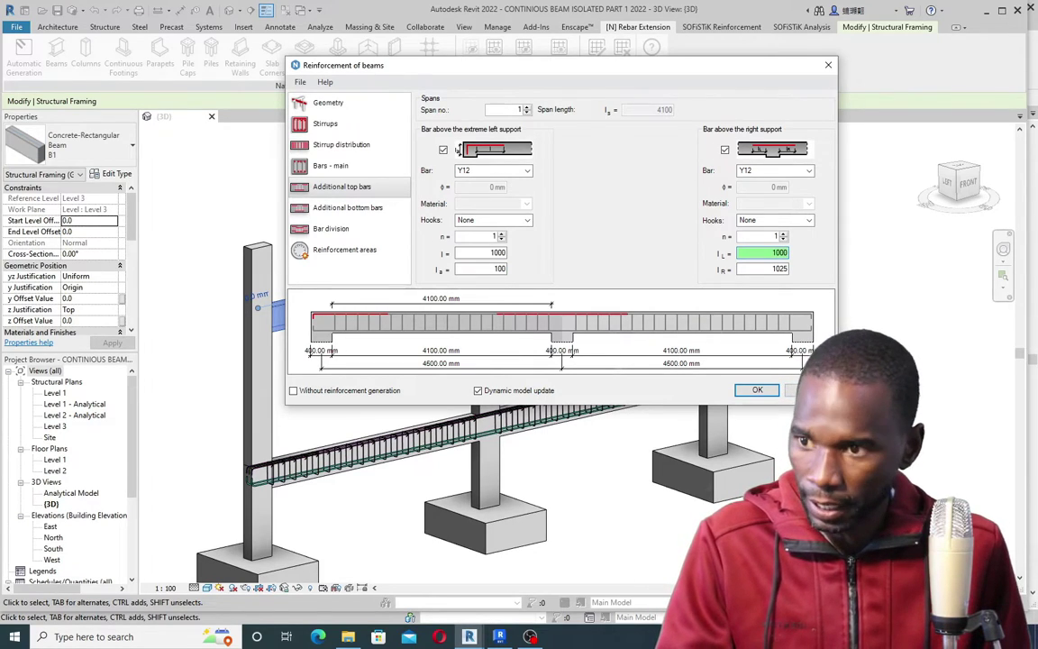
click(769, 268)
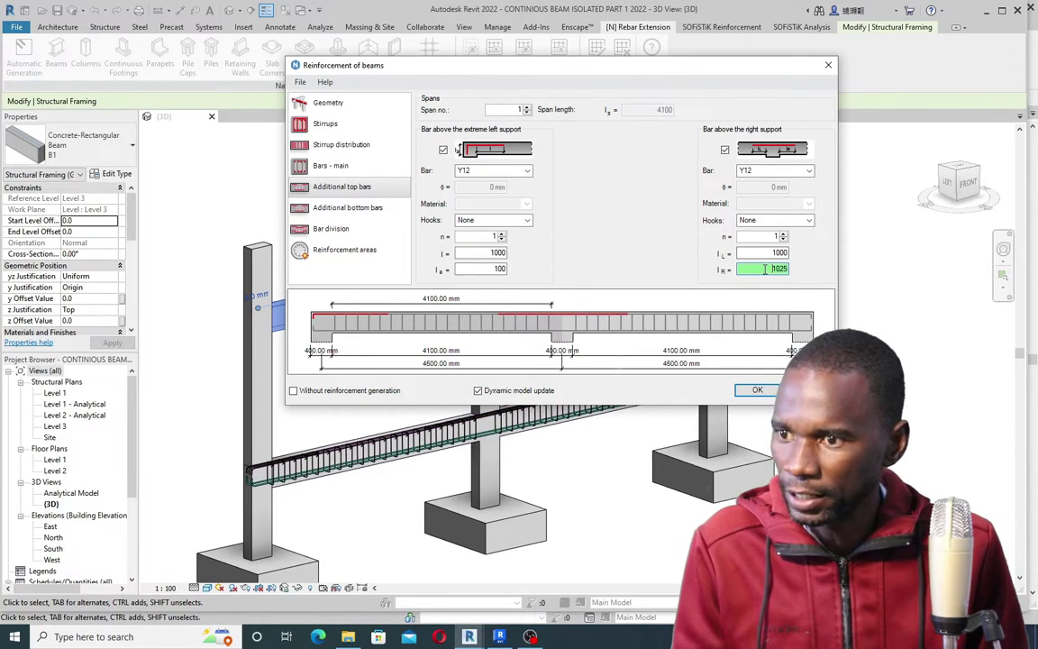
text(1000)
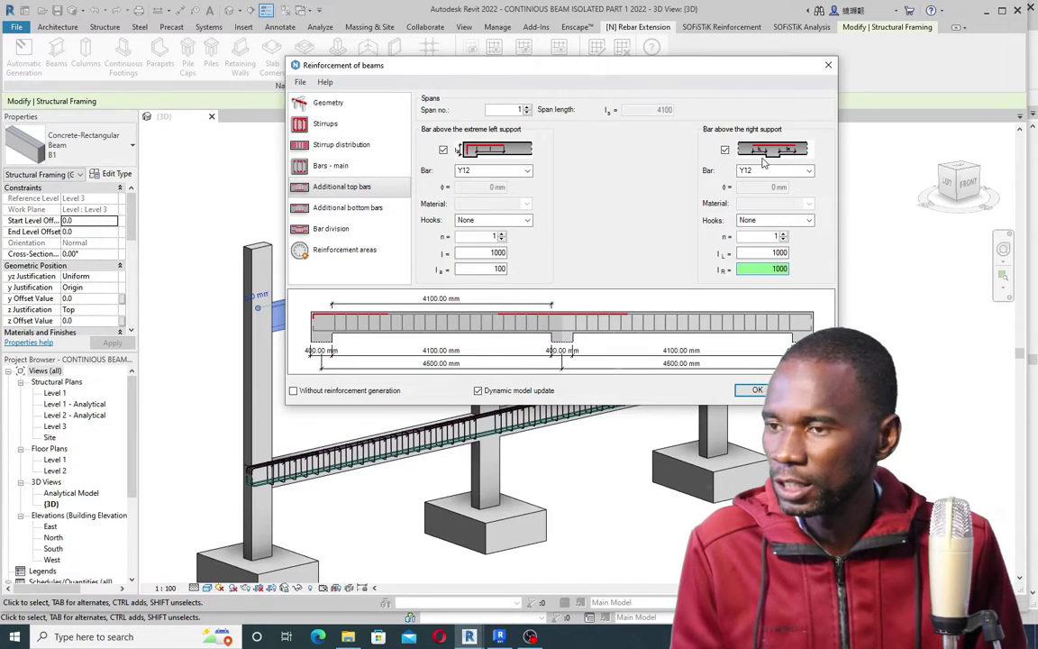
click(503, 253)
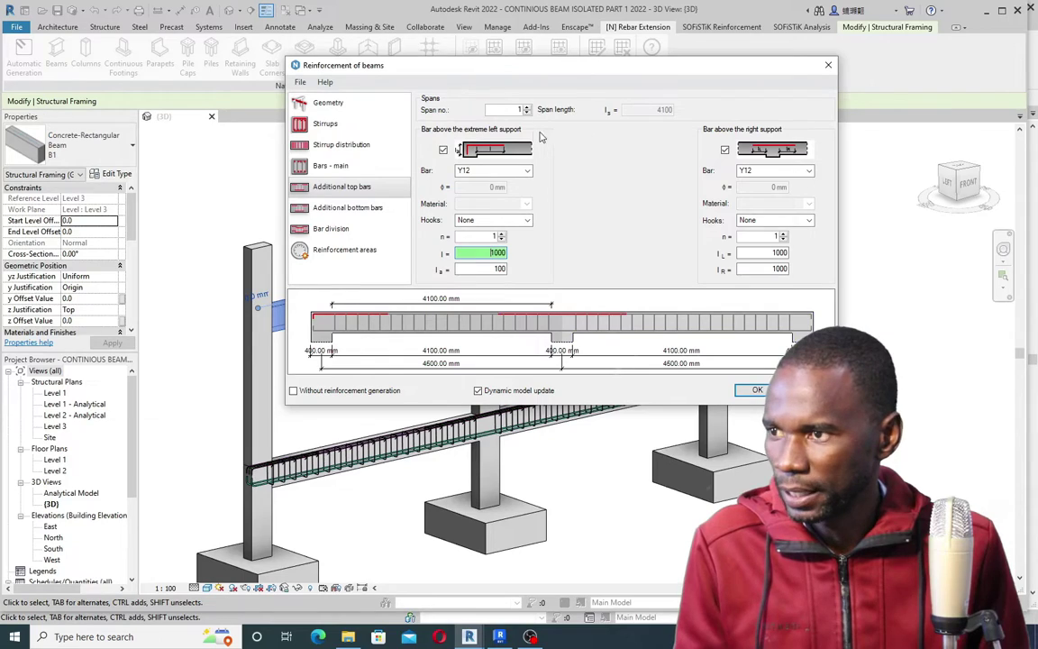
Step: Add a Y12 additional top bar above the extreme right support of span 2, with l 1000 and lb 100
click(528, 106)
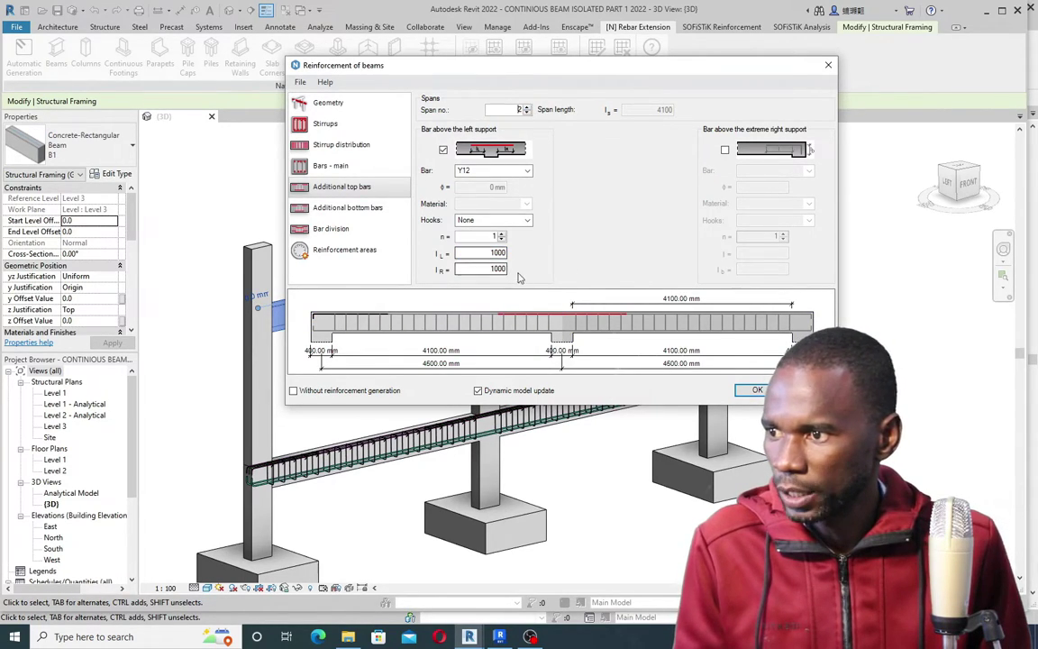
click(725, 149)
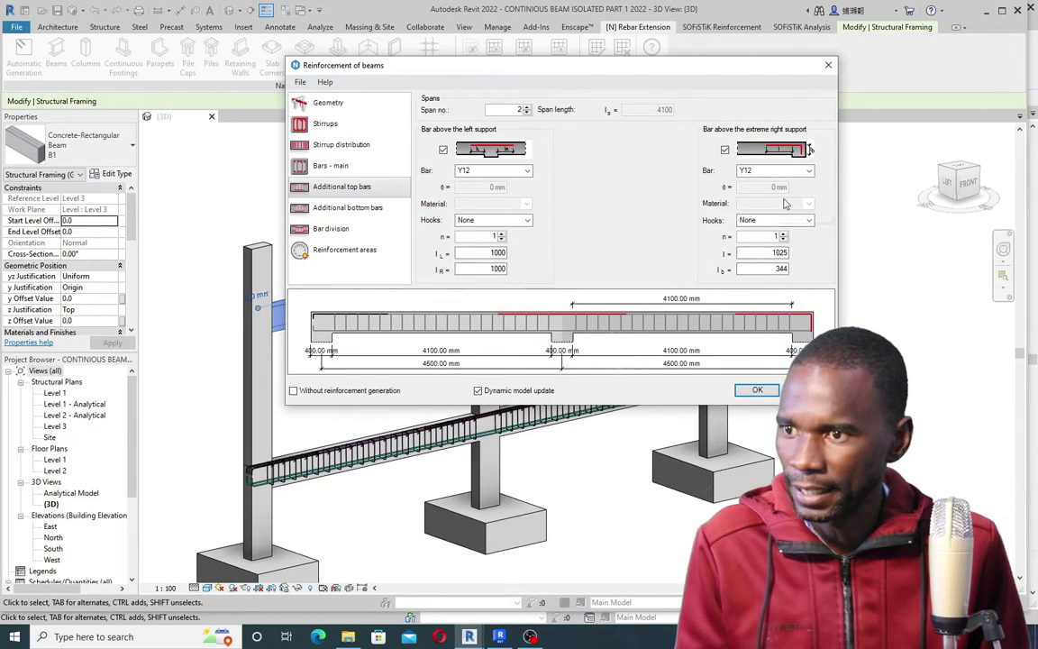
double_click(779, 268)
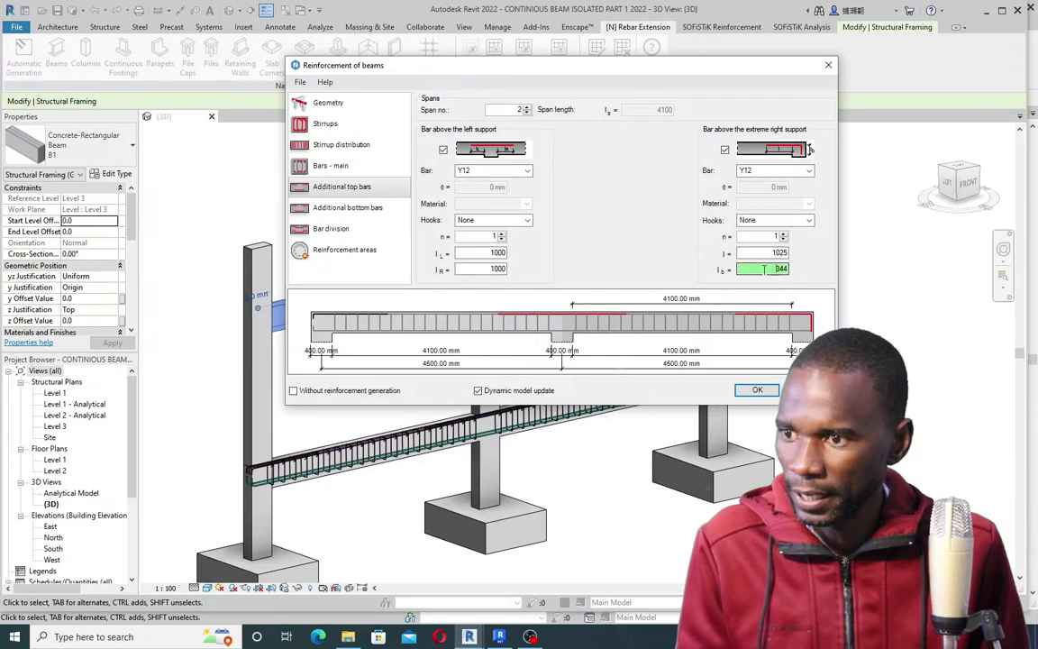
text(100)
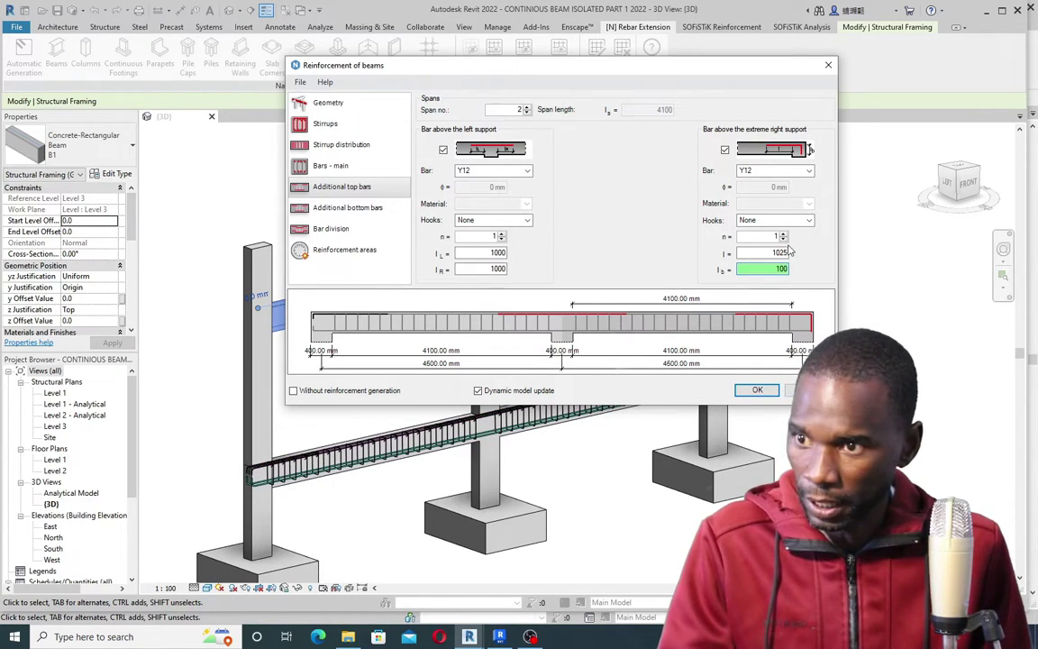
key(shift+Tab)
text(1000)
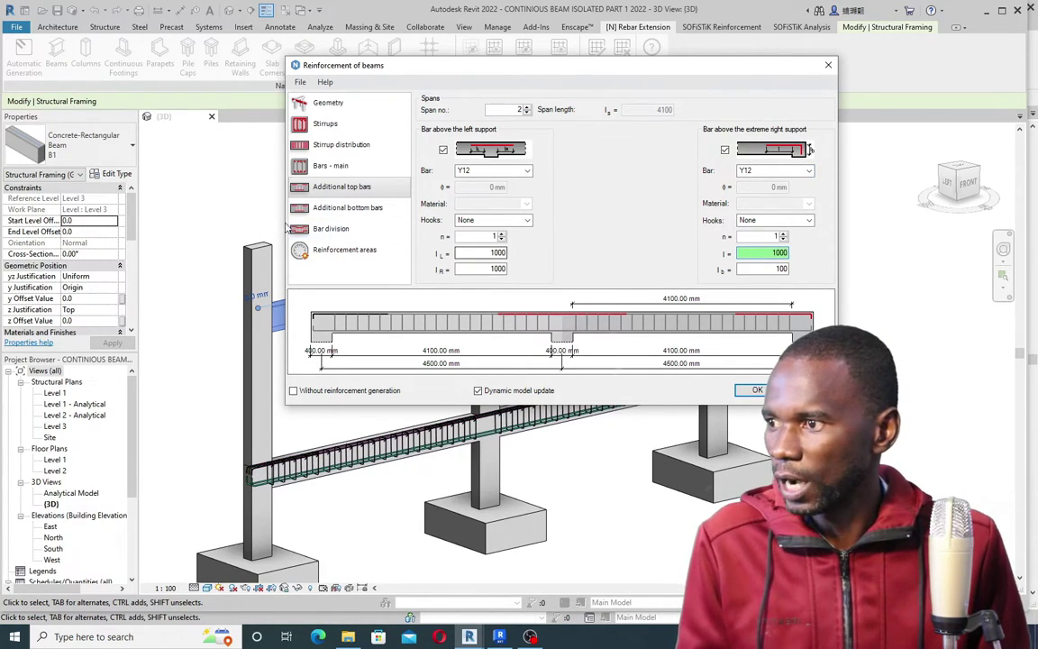
Step: Review the additional bottom bar, bar division, stirrup, stirrup distribution, main bar and additional top bar settings, trying the anti-shrinkage reinforcement option
click(340, 217)
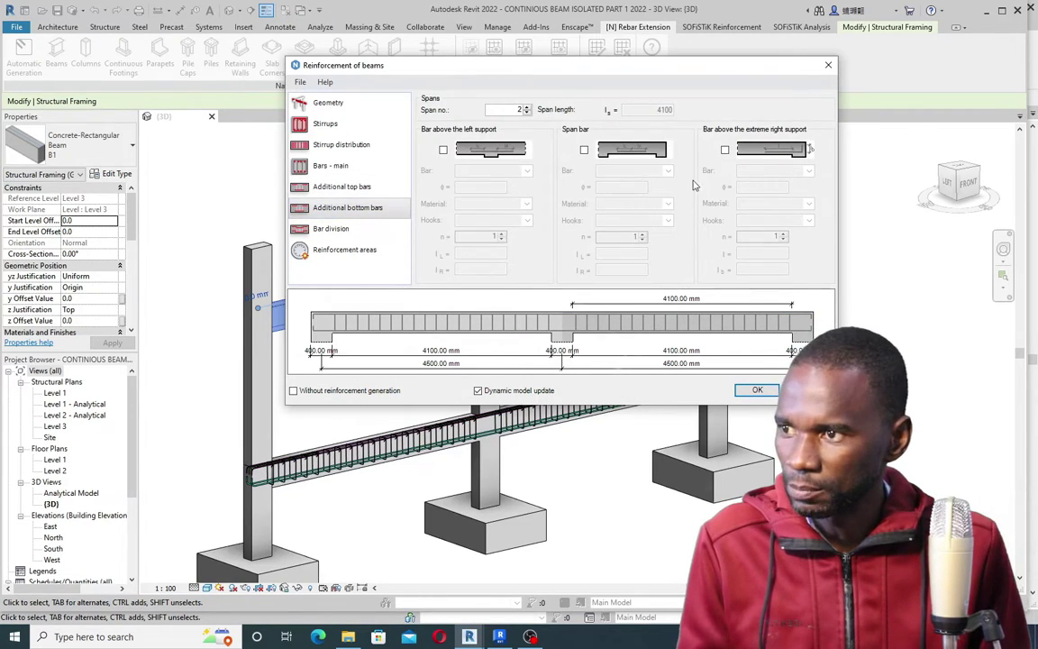
click(341, 231)
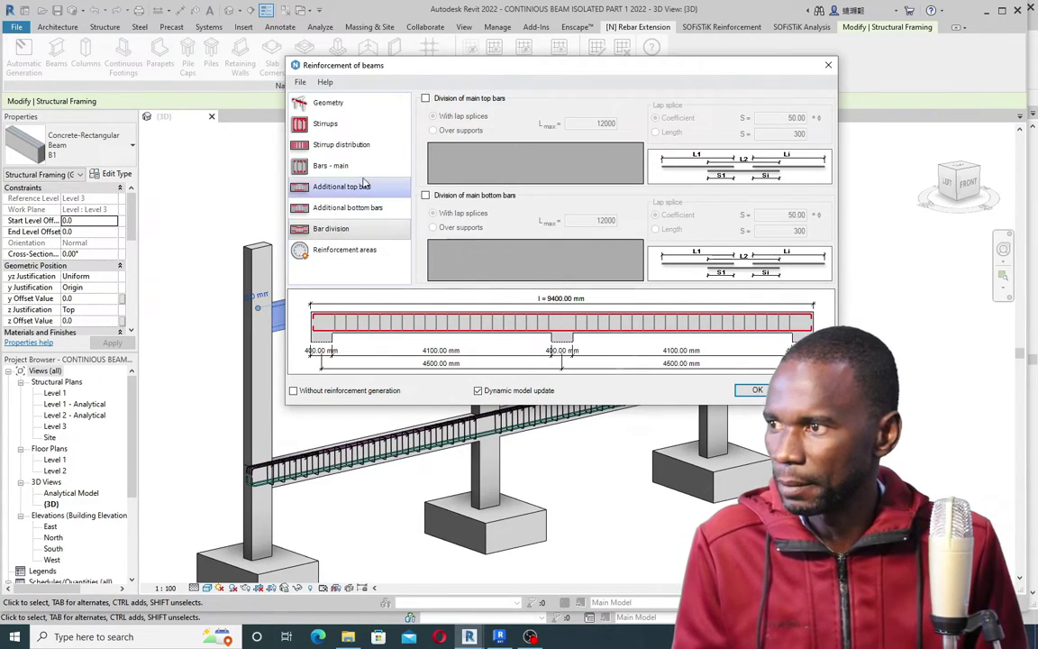
click(325, 124)
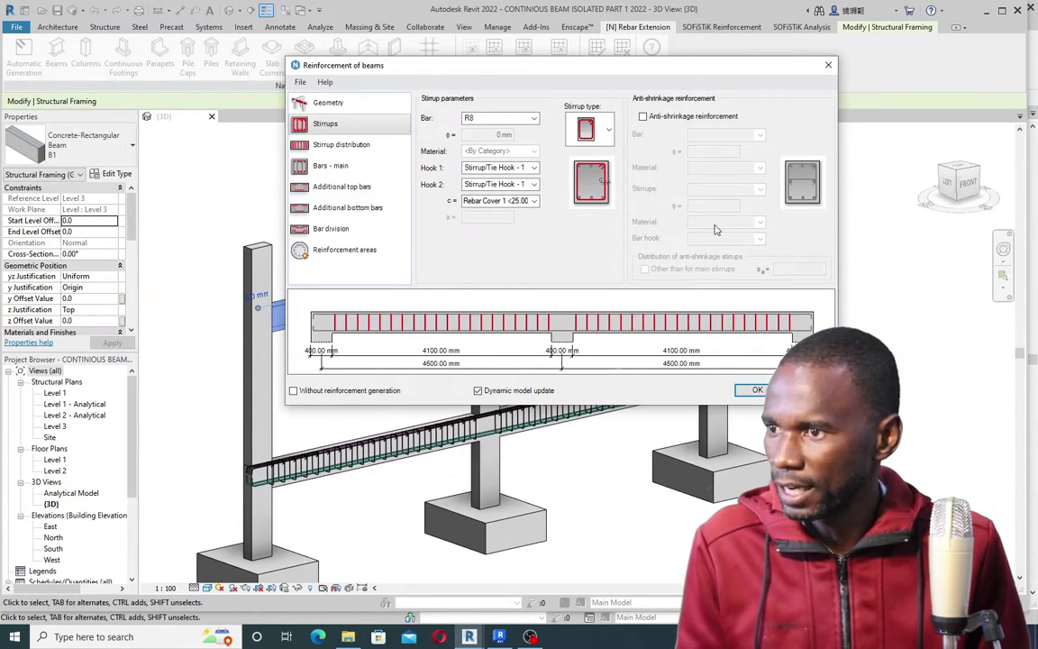
click(643, 116)
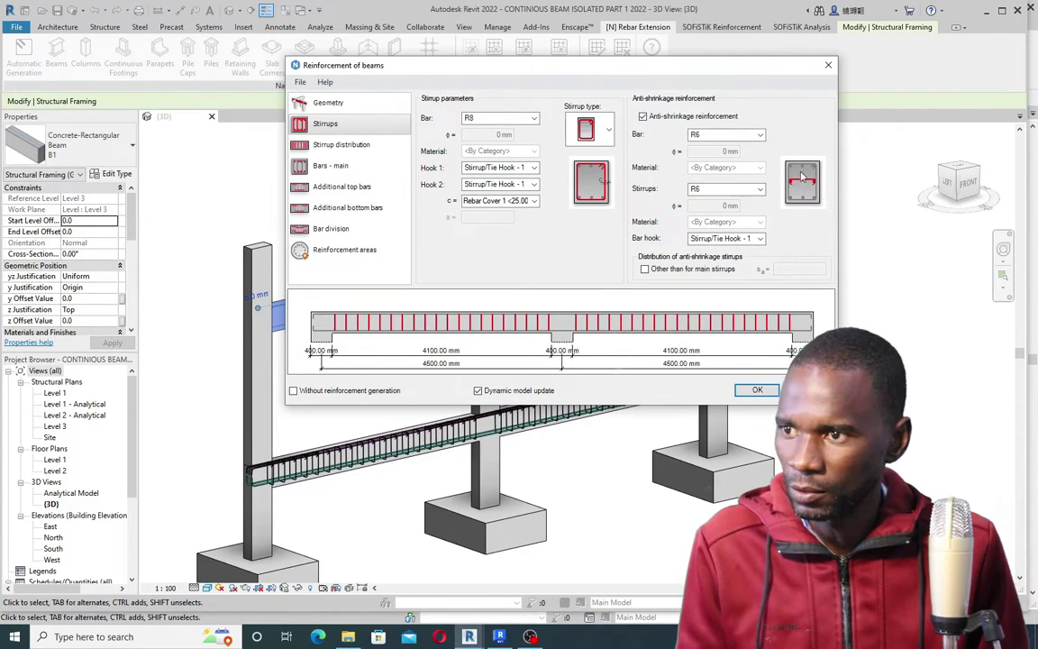
click(643, 117)
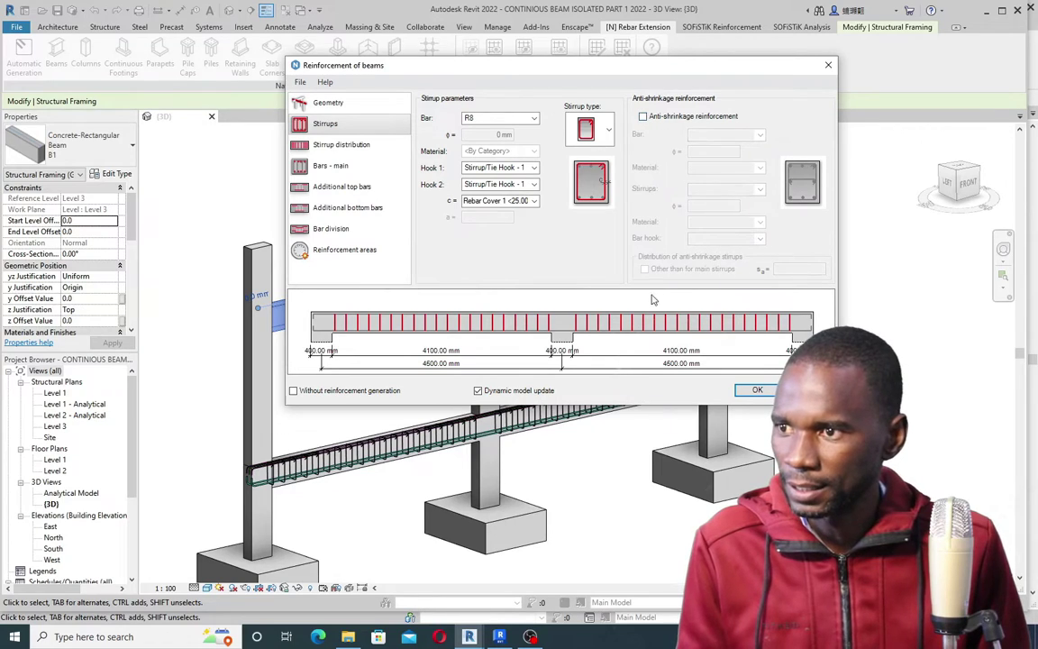
click(335, 144)
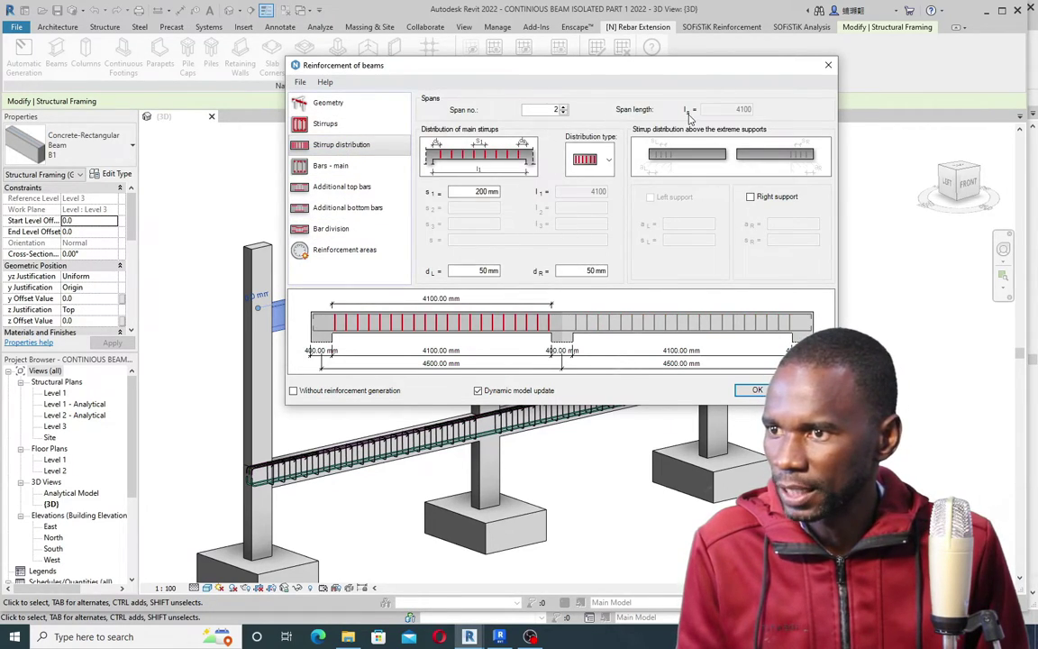
click(331, 165)
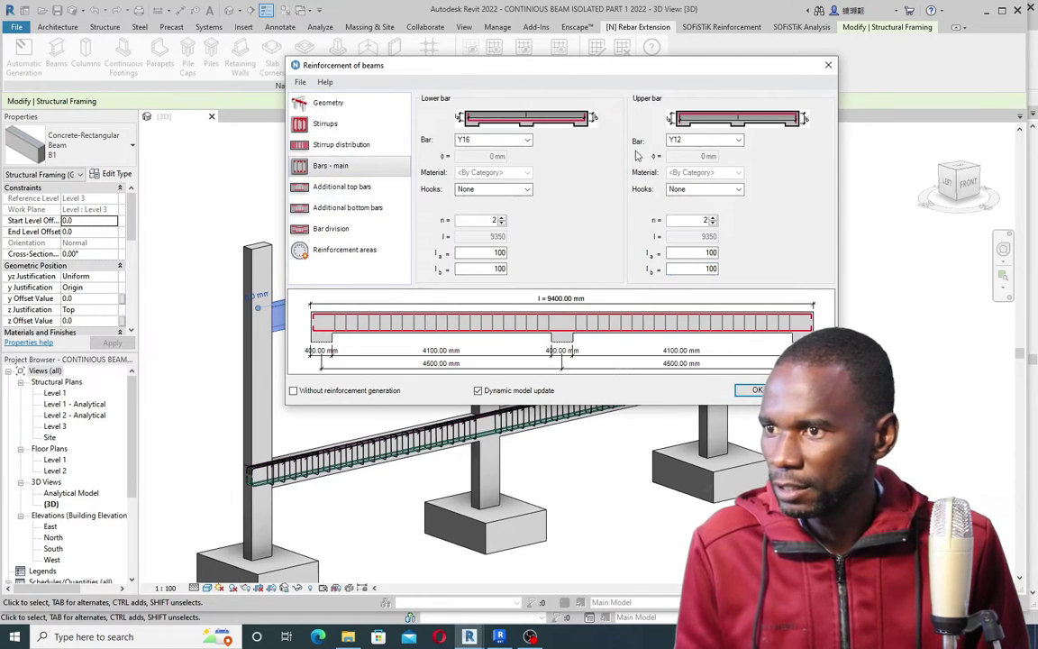
click(342, 186)
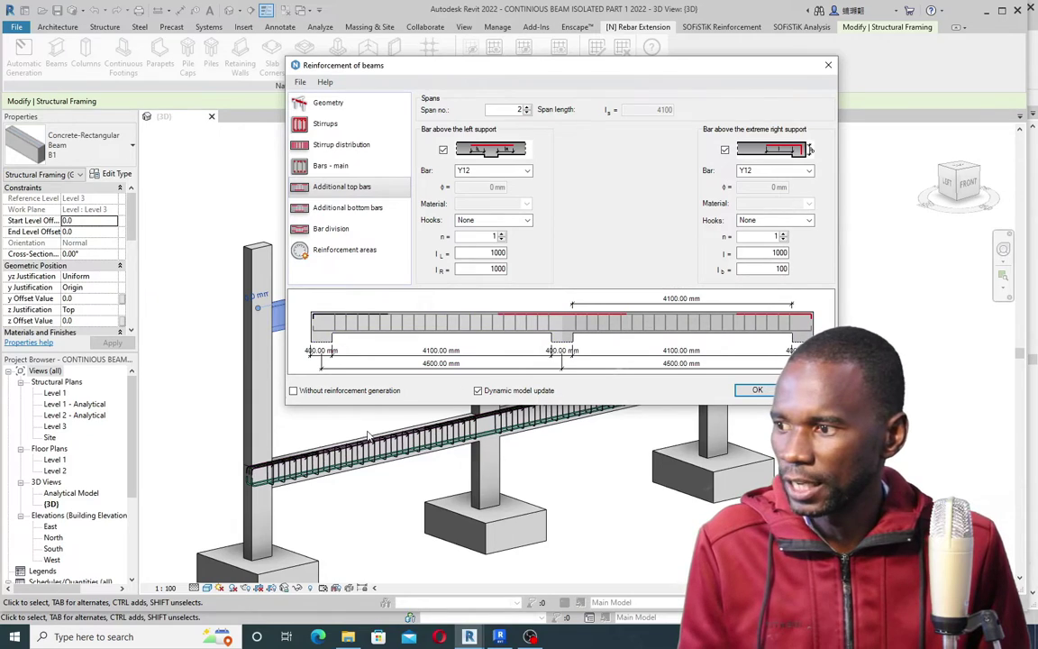
Step: Generate the defined reinforcement in the upper beam
click(757, 391)
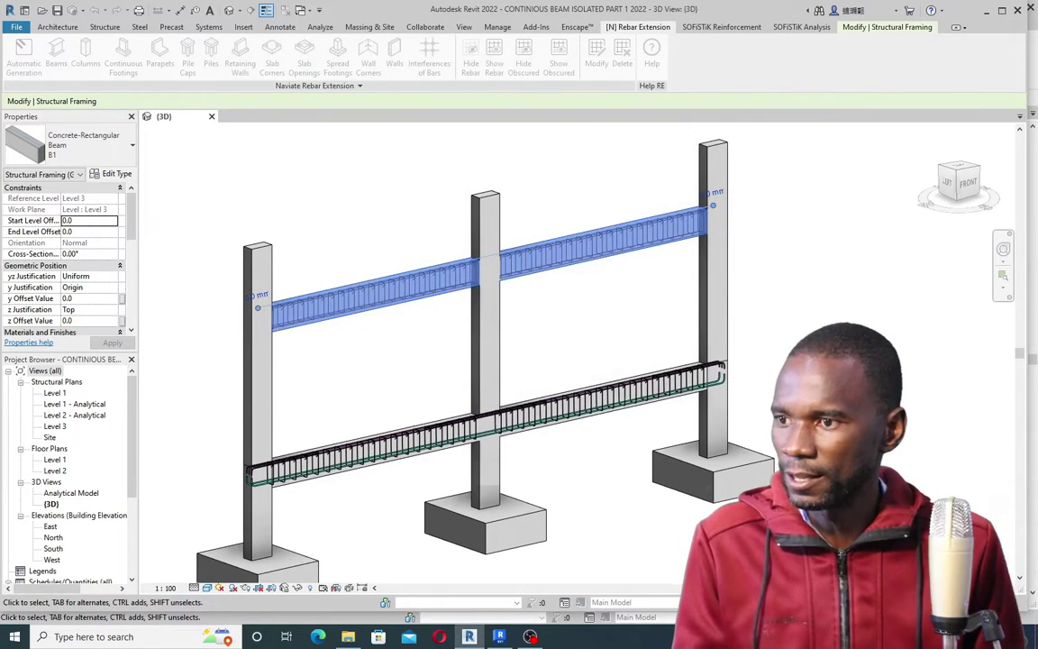
scroll(406, 284, up, 5)
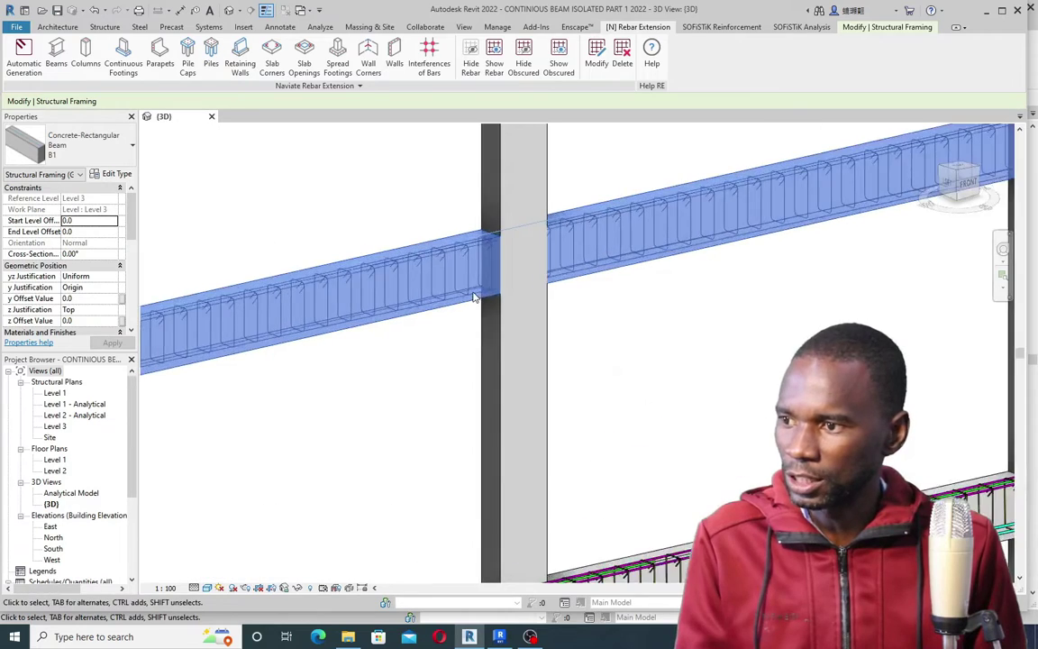
scroll(540, 261, down, 5)
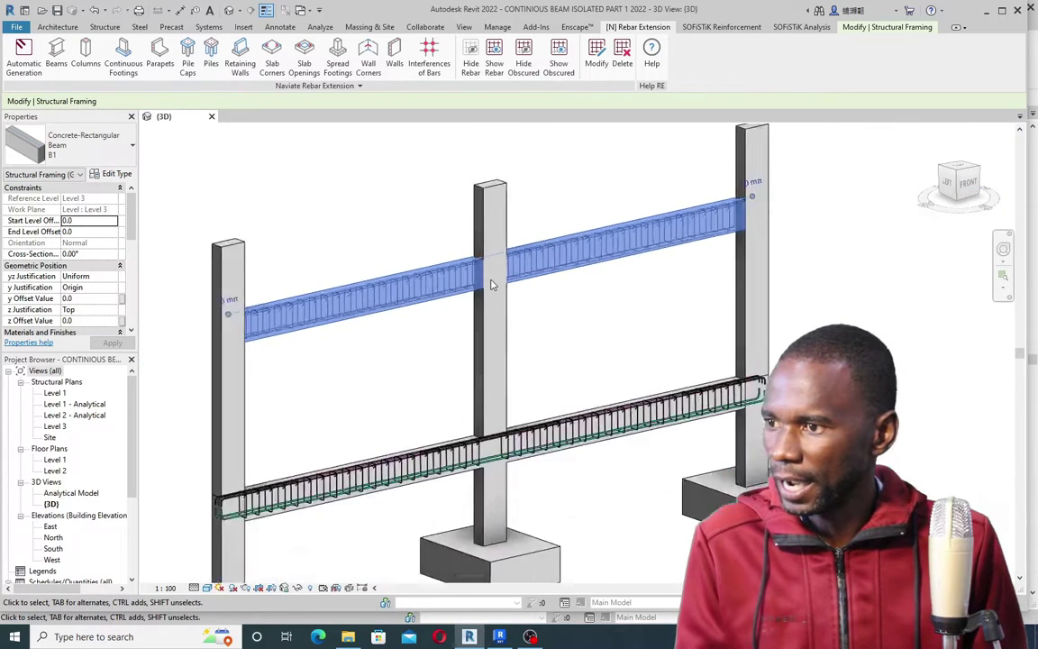
Step: Select the upper beam and its columns together, and filter the selection down to Structural Rebar only
click(565, 291)
drag(712, 279, 300, 237)
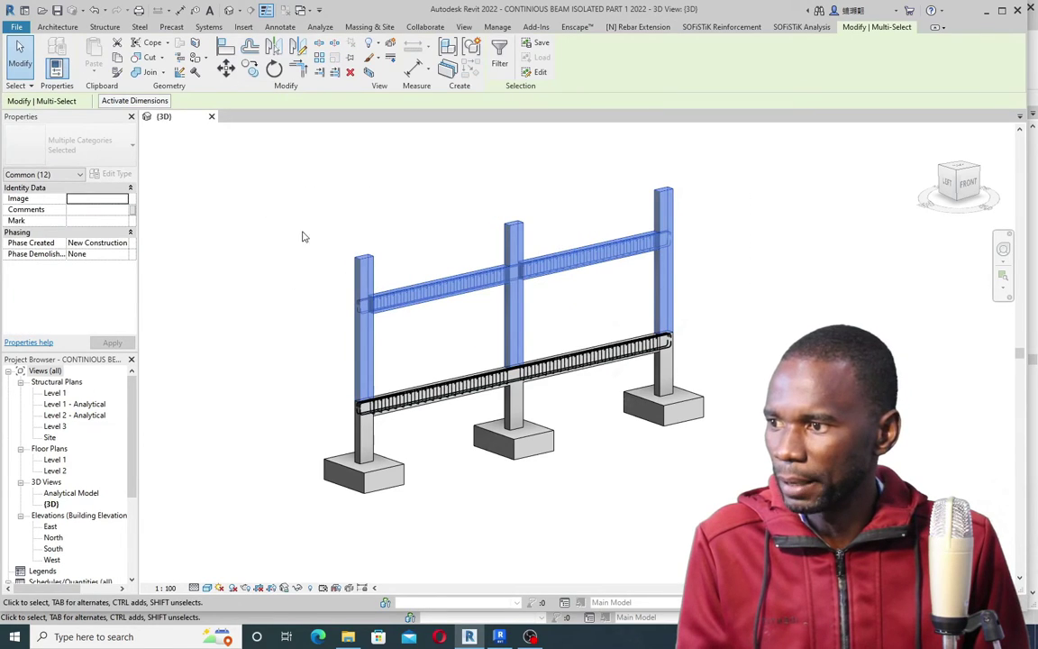
click(500, 55)
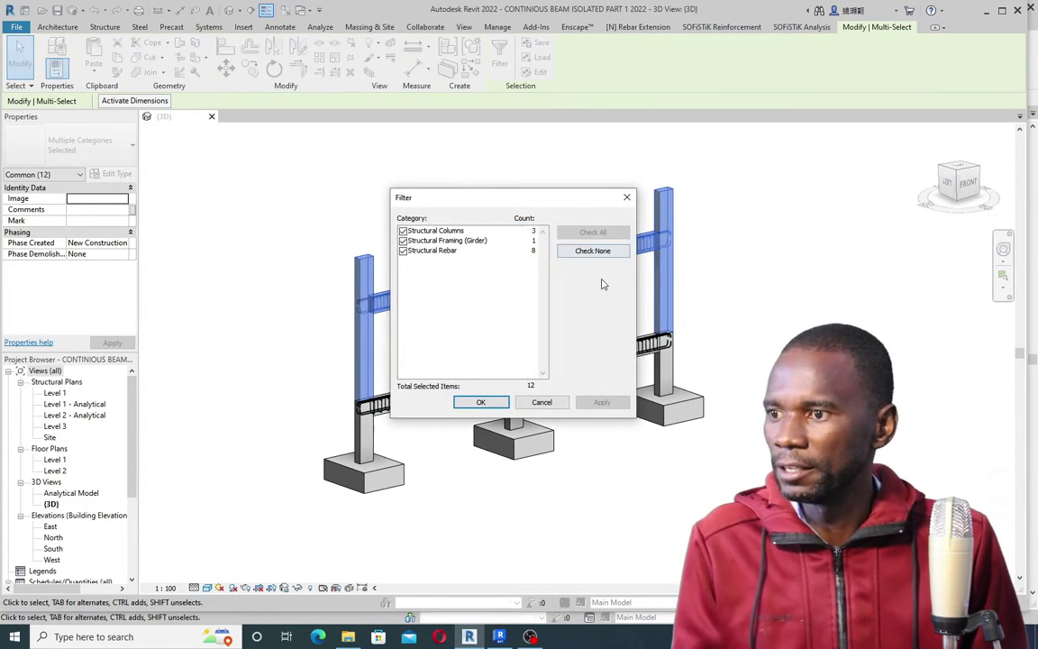
click(609, 253)
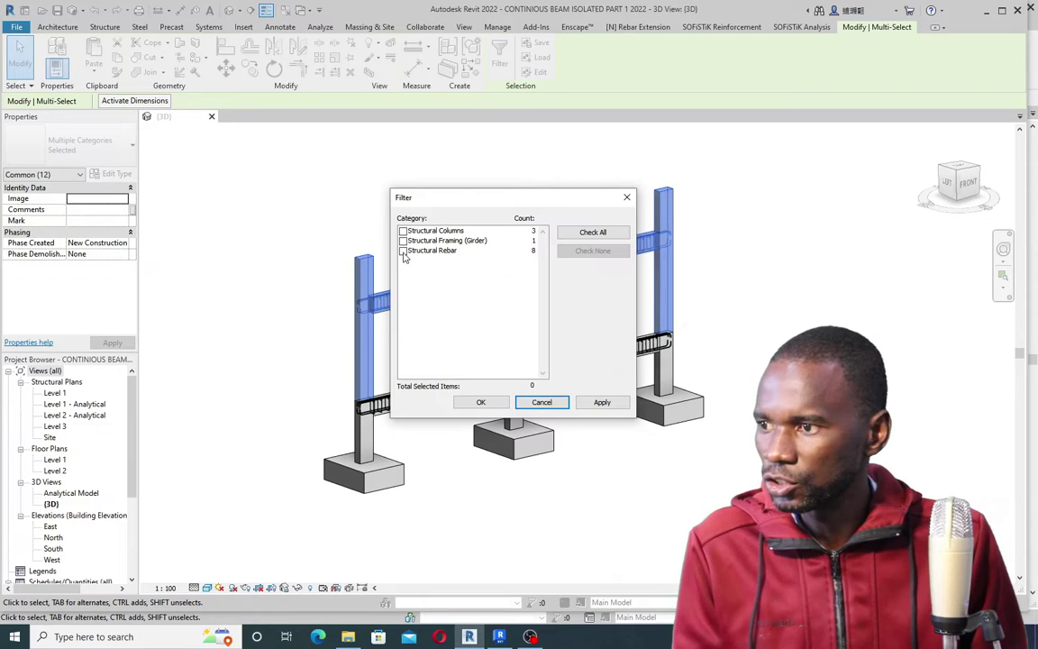
click(404, 251)
click(602, 402)
click(481, 402)
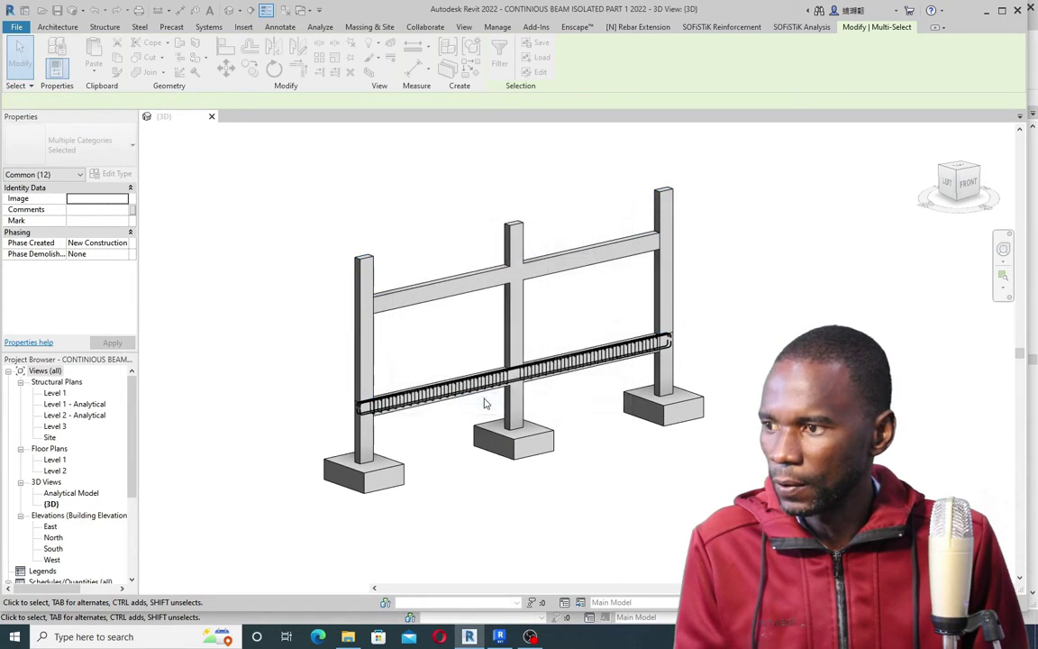
Step: Show the selected rebar unobscured in the Analytical Model, {3D} and South views, and as solid in the Analytical Model and {3D} views
click(88, 243)
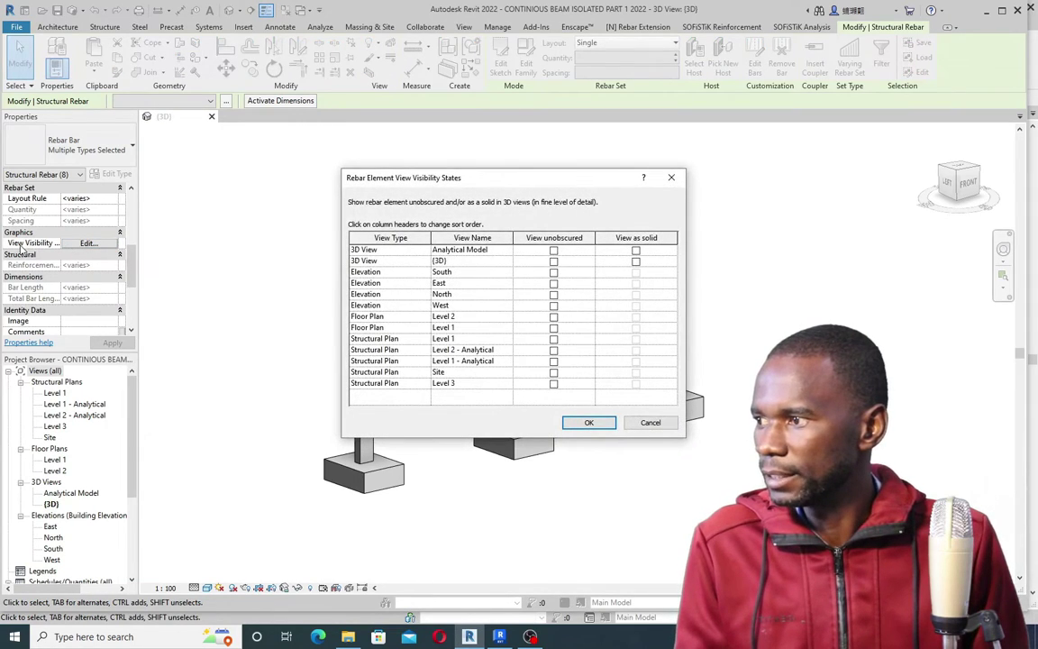
click(553, 251)
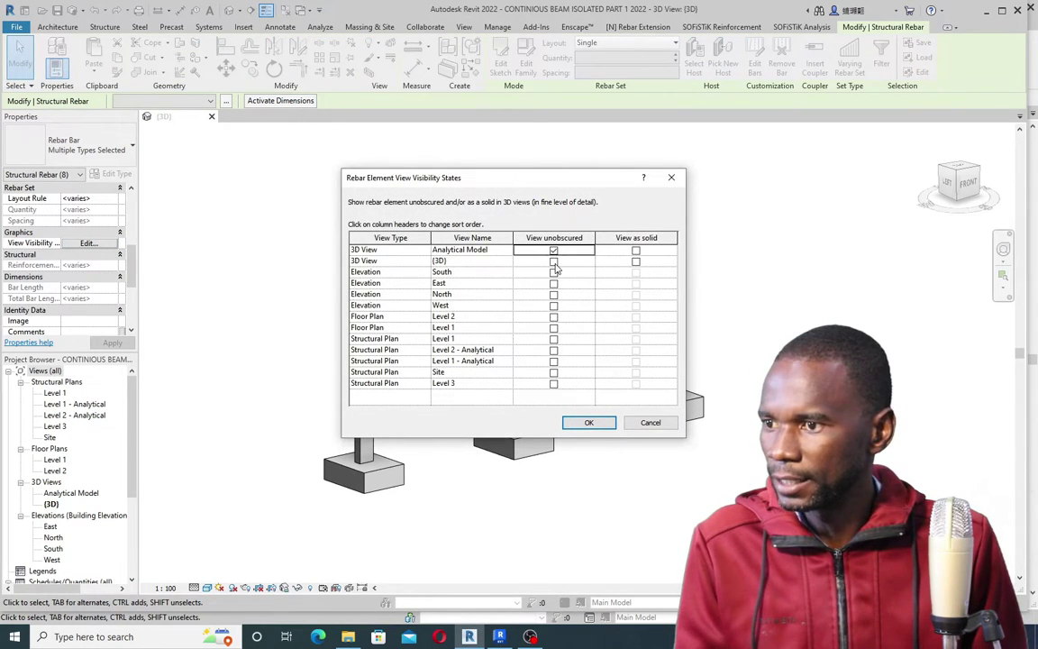
click(553, 261)
click(553, 272)
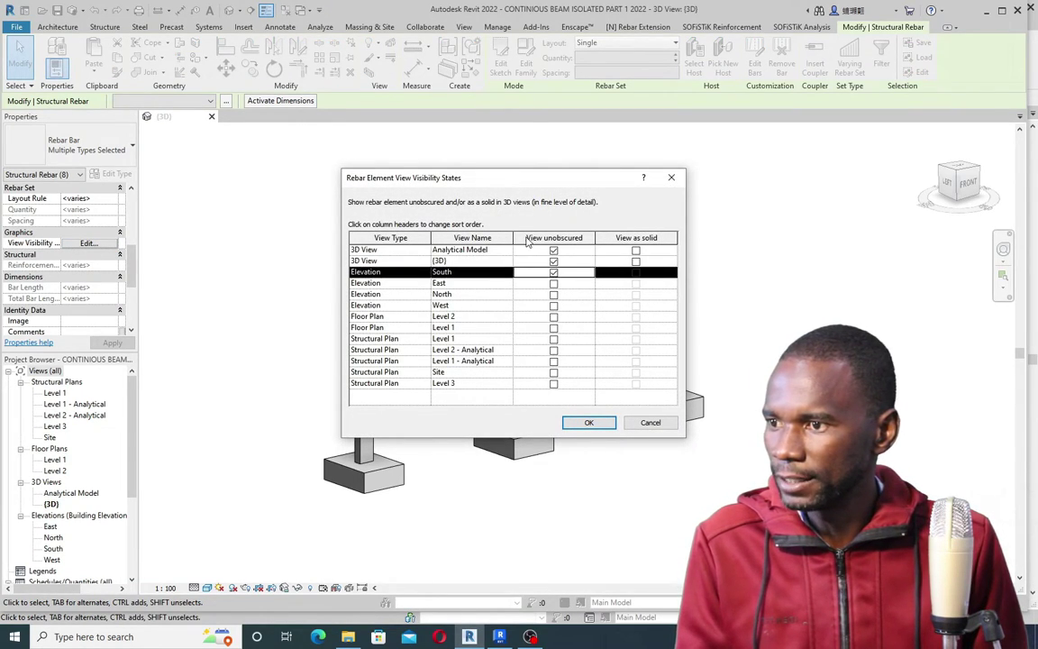
click(637, 250)
click(637, 262)
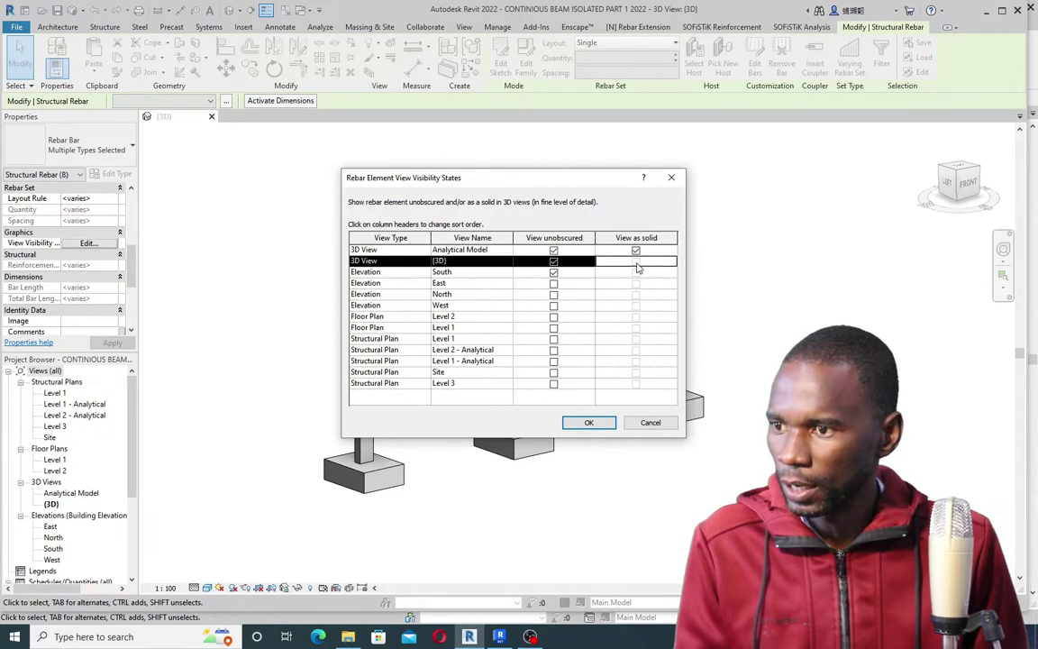
click(588, 423)
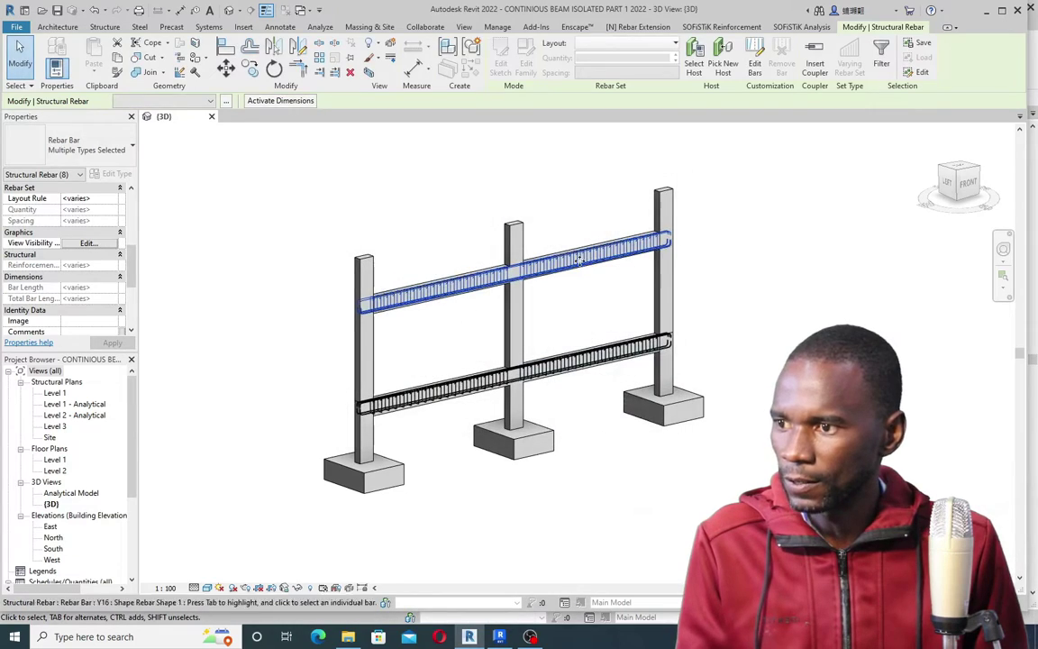
click(609, 225)
scroll(613, 230, up, 6)
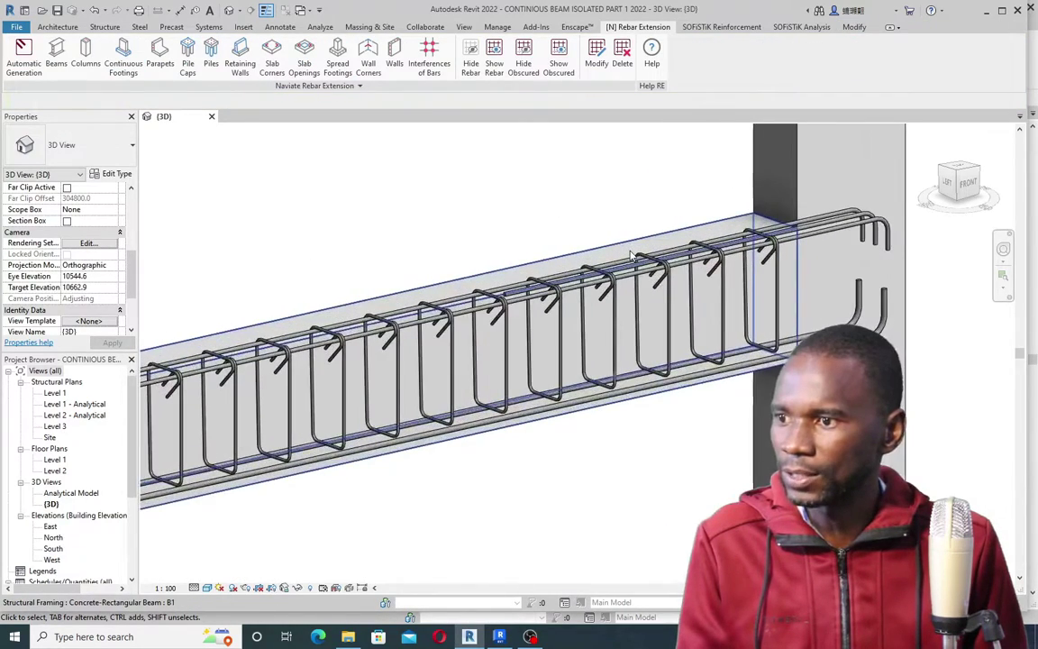
scroll(631, 259, down, 8)
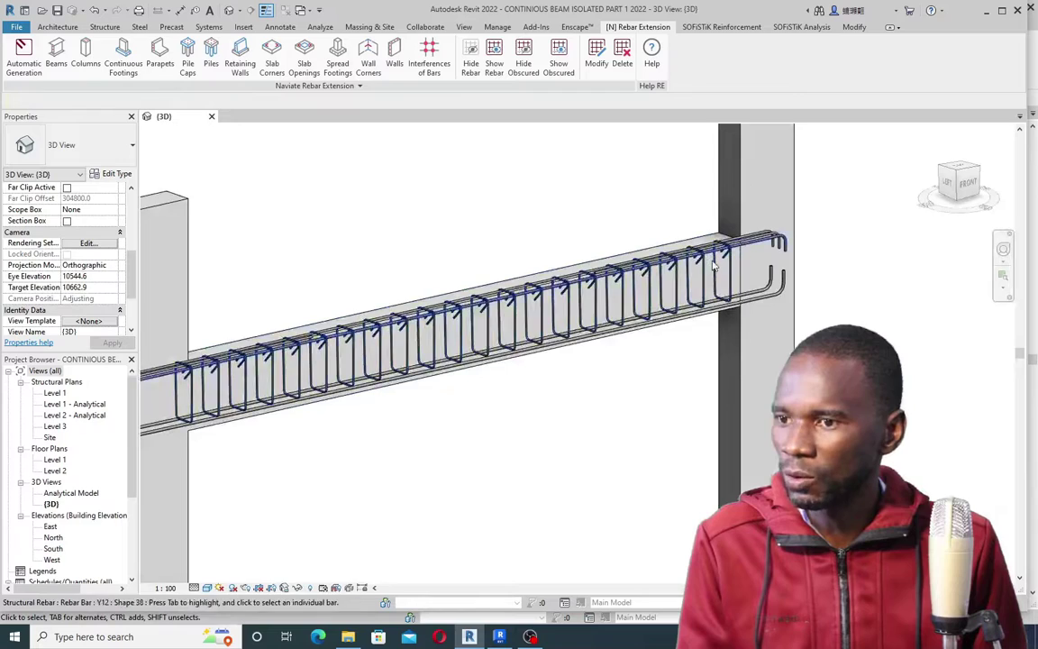
scroll(514, 316, up, 3)
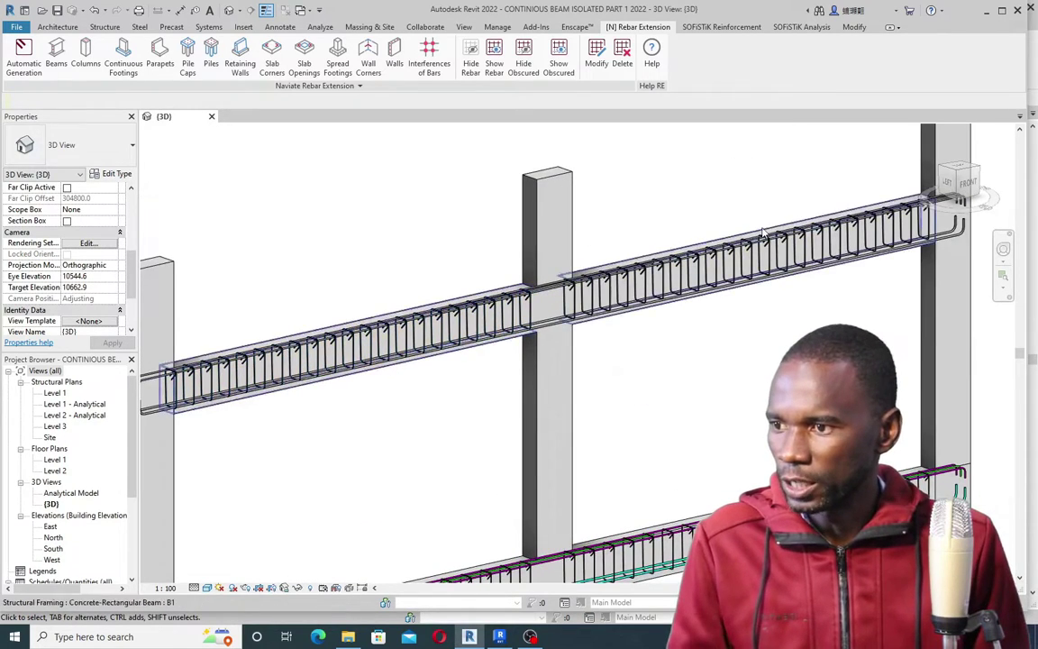
Step: Orbit and zoom around the upper beam to examine its generated rebar from above, including the end hooks
click(1003, 250)
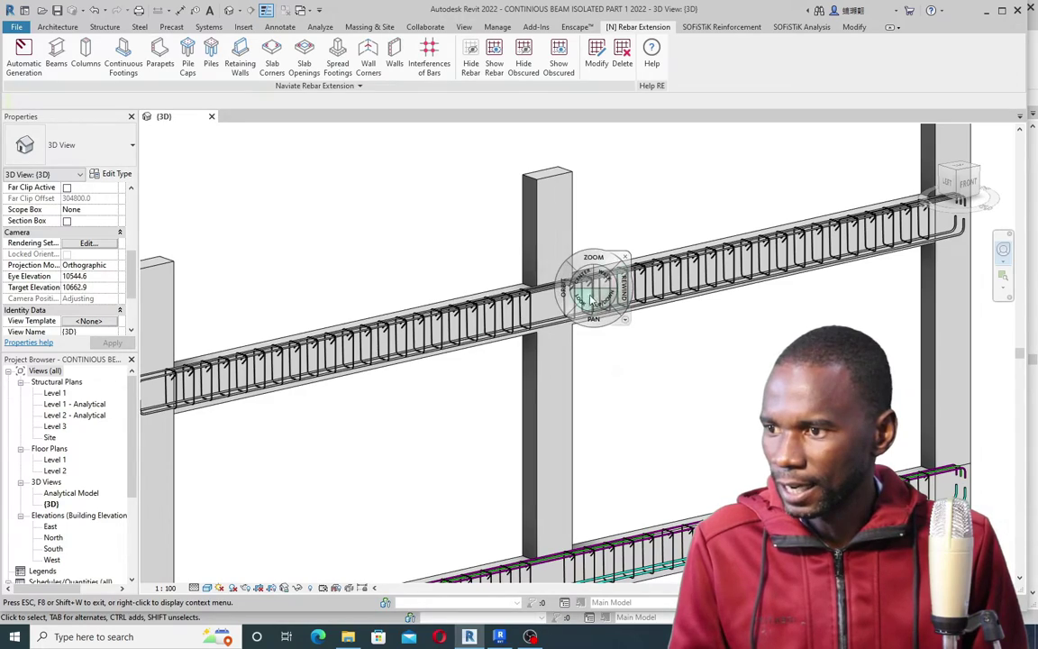
drag(541, 297, 496, 352)
mouse_move(569, 356)
mouse_down()
mouse_move(614, 359)
mouse_move(329, 365)
mouse_move(492, 354)
mouse_move(584, 324)
mouse_move(557, 348)
mouse_up()
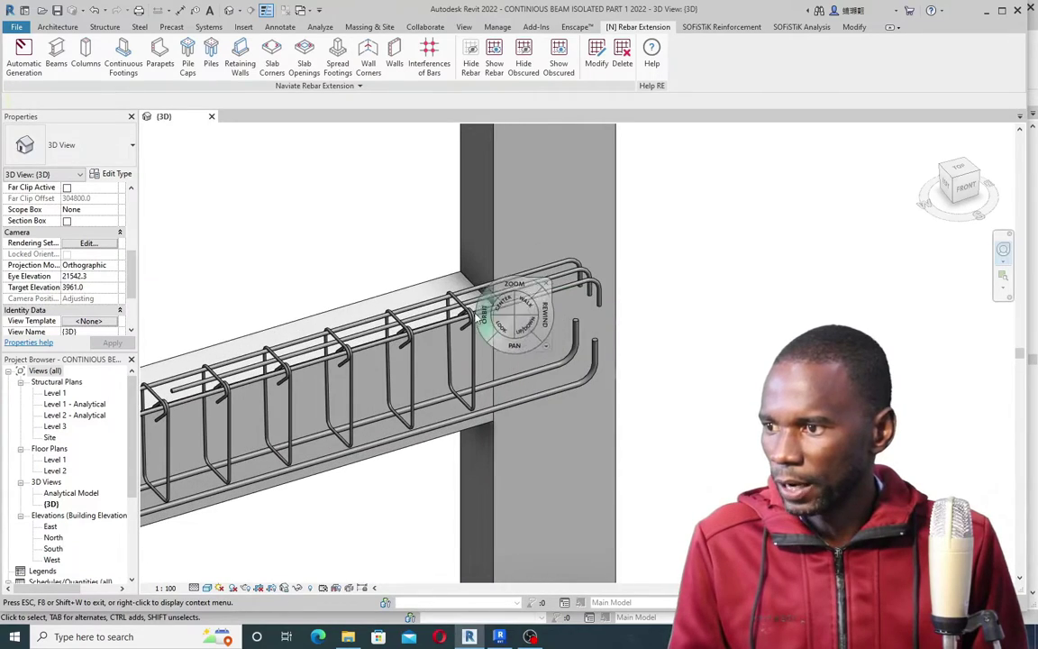
drag(205, 386, 470, 403)
click(470, 403)
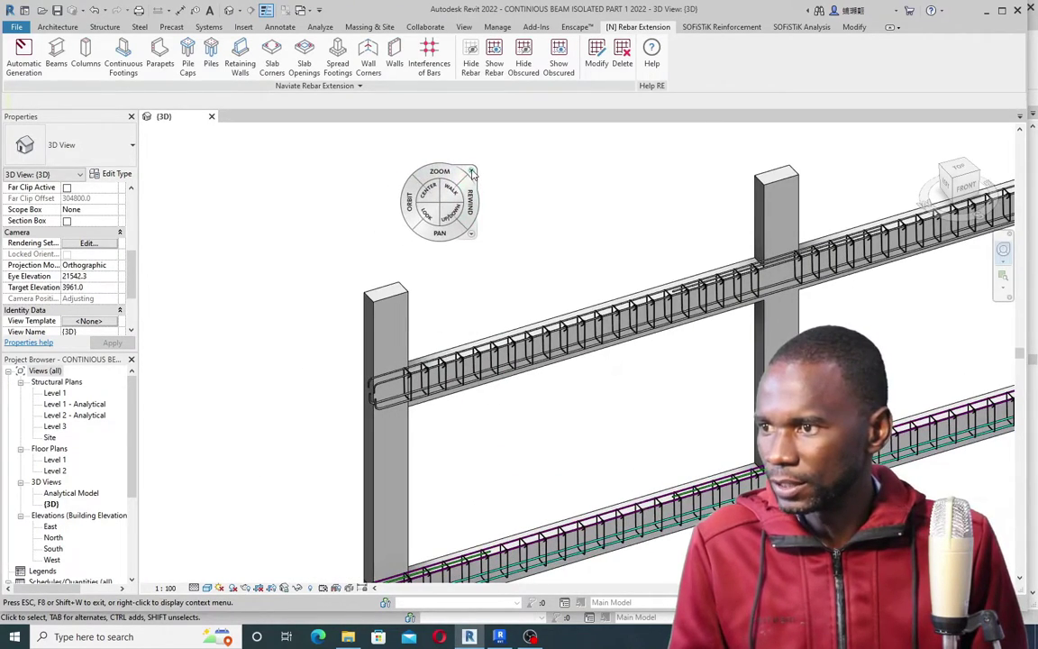
key(Escape)
scroll(429, 223, down, 5)
scroll(584, 279, up, 6)
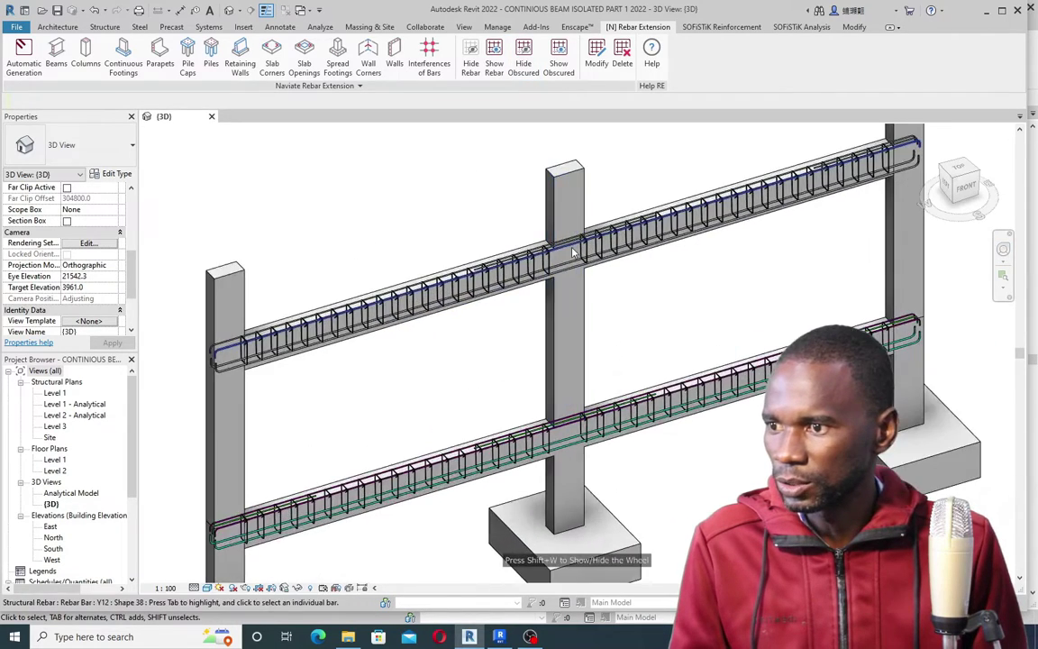
Step: Inspect the upper beam's individual bottom, top and stirrup bars around the middle column
click(579, 285)
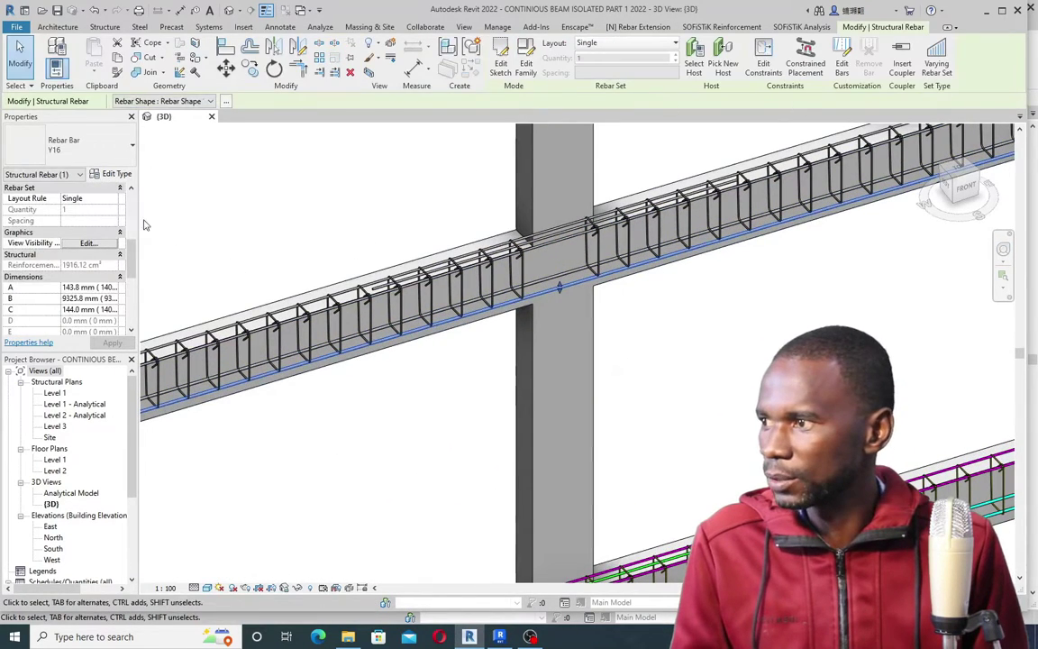
key(Escape)
scroll(338, 305, up, 3)
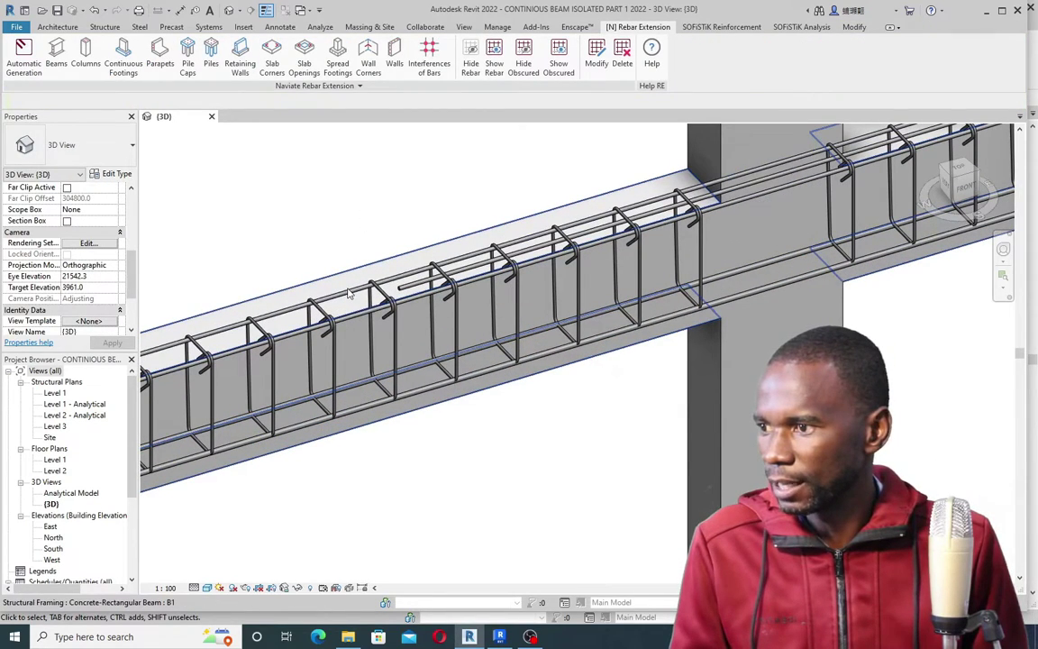
click(365, 302)
key(Escape)
scroll(444, 276, up, 3)
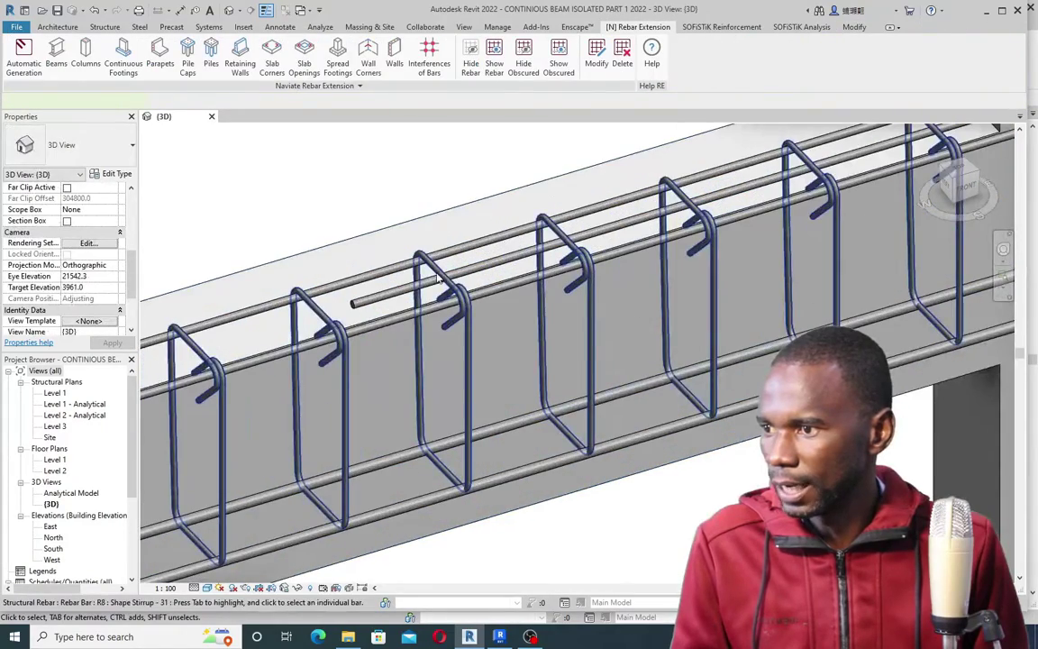
click(439, 279)
key(Escape)
Step: Examine the lower beam's coloured reinforcement and compare it with the upper beam
scroll(396, 311, down, 4)
scroll(395, 313, down, 5)
scroll(565, 462, up, 5)
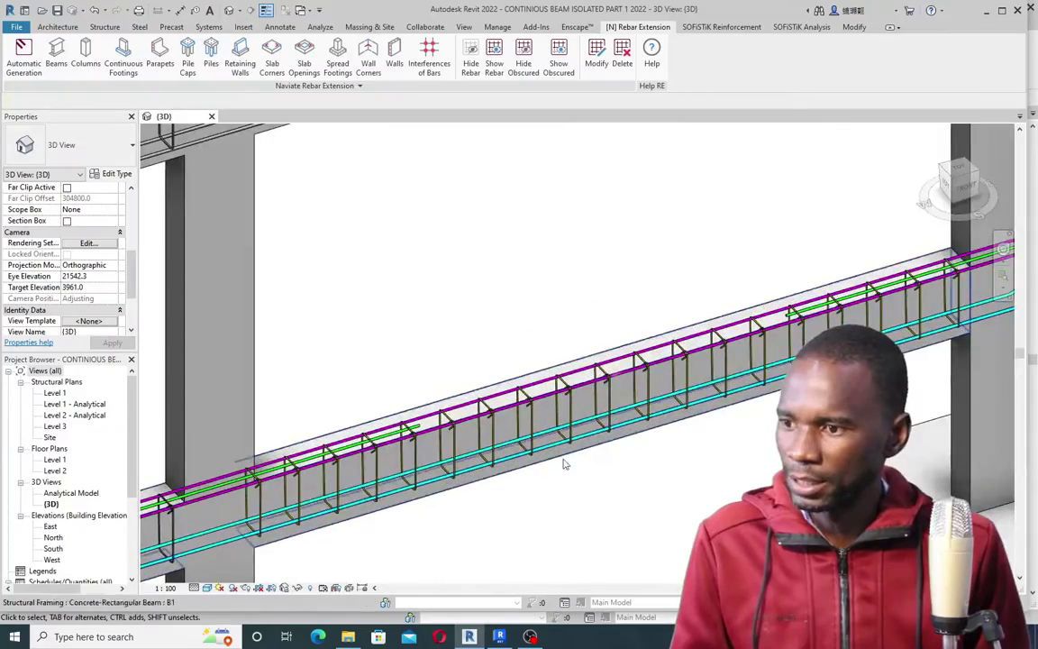
scroll(566, 462, down, 5)
scroll(556, 324, up, 2)
scroll(619, 421, down, 2)
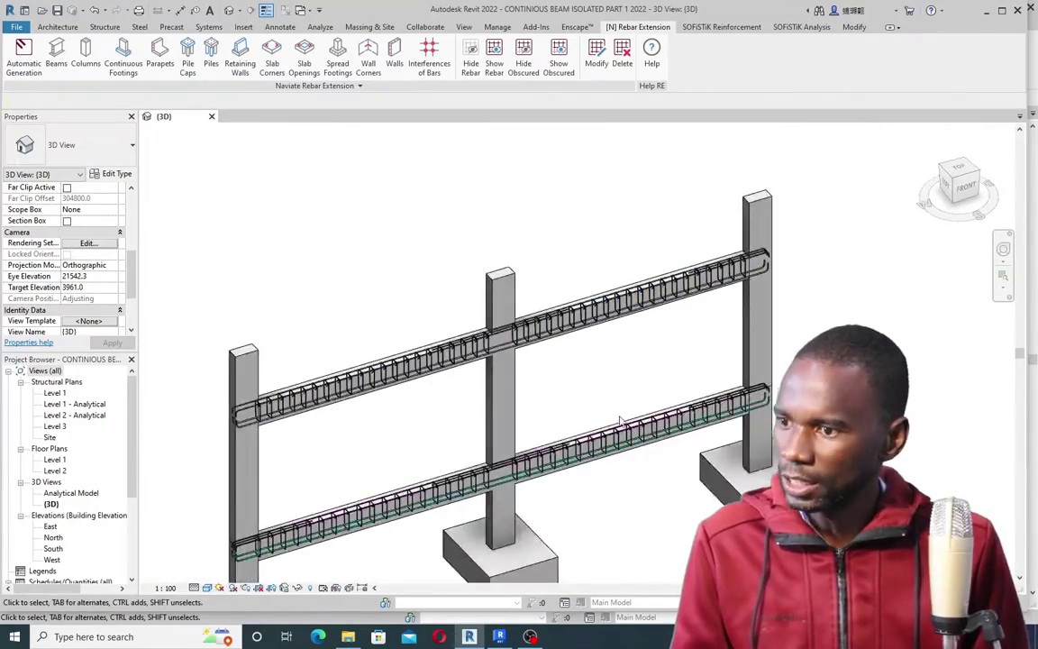
Step: Override the graphics of the upper beam's two Y16 bottom bars by element with a solid fill foreground in green
scroll(619, 421, up, 5)
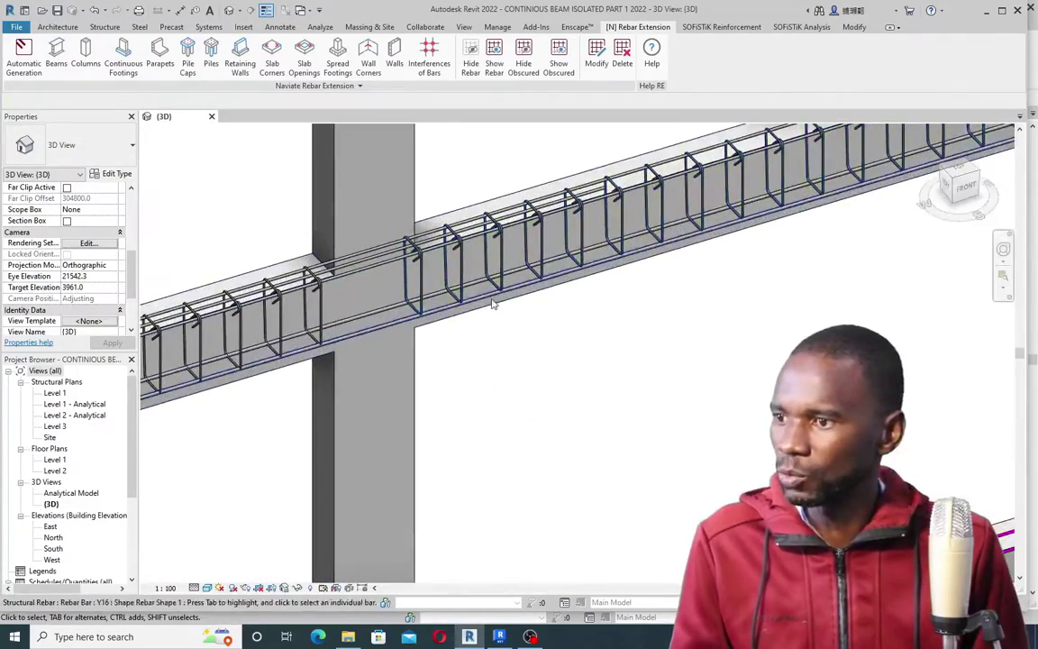
click(490, 298)
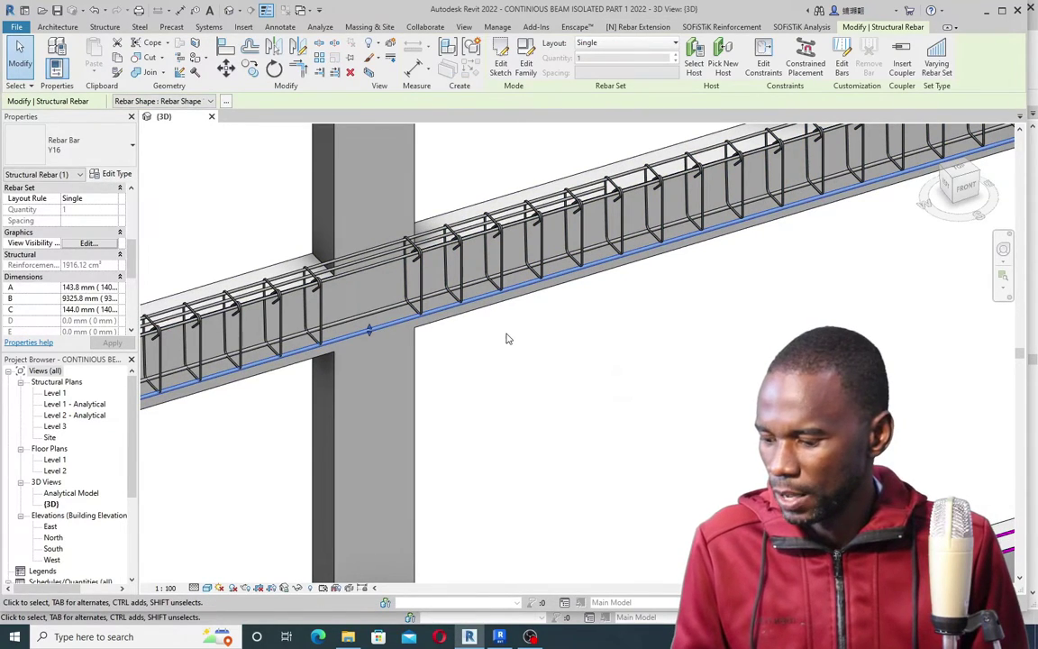
ctrl+click(479, 300)
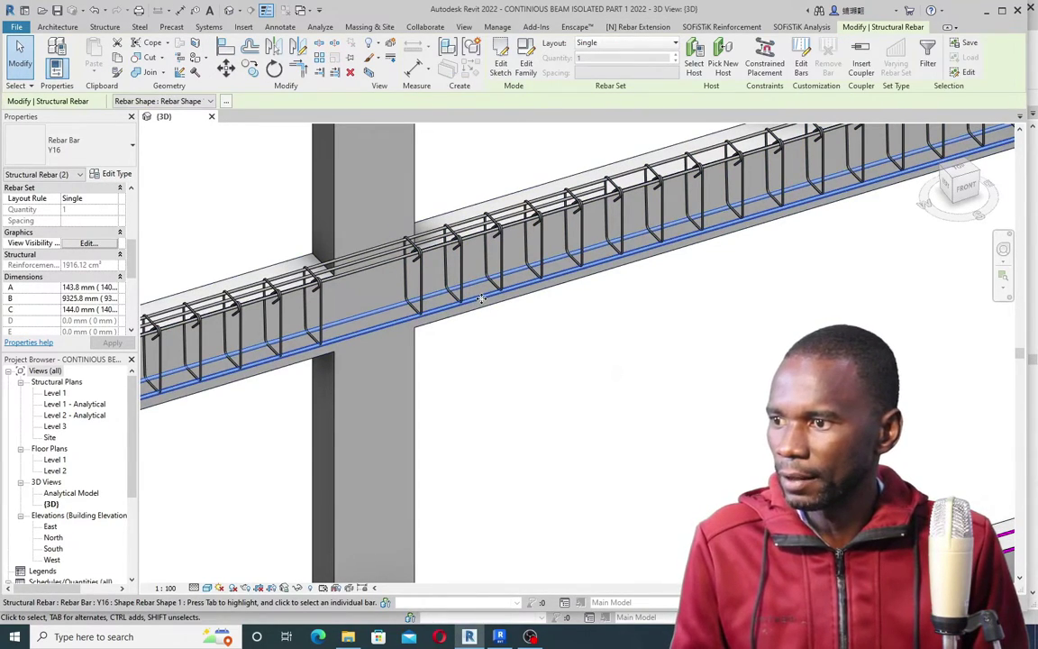
right_click(482, 305)
mouse_move(566, 369)
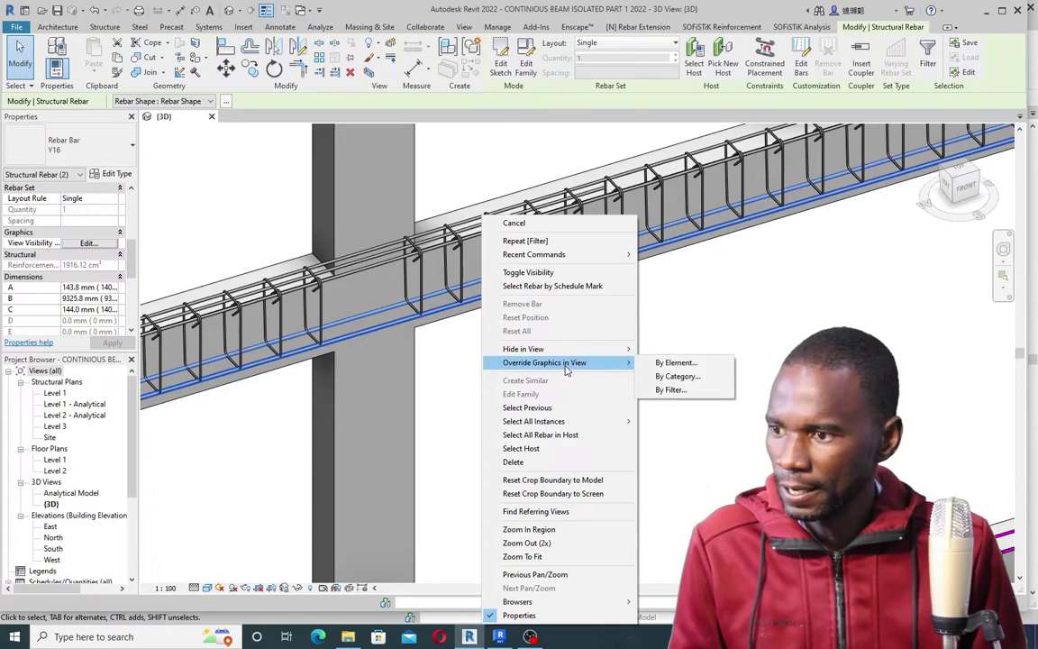
click(667, 364)
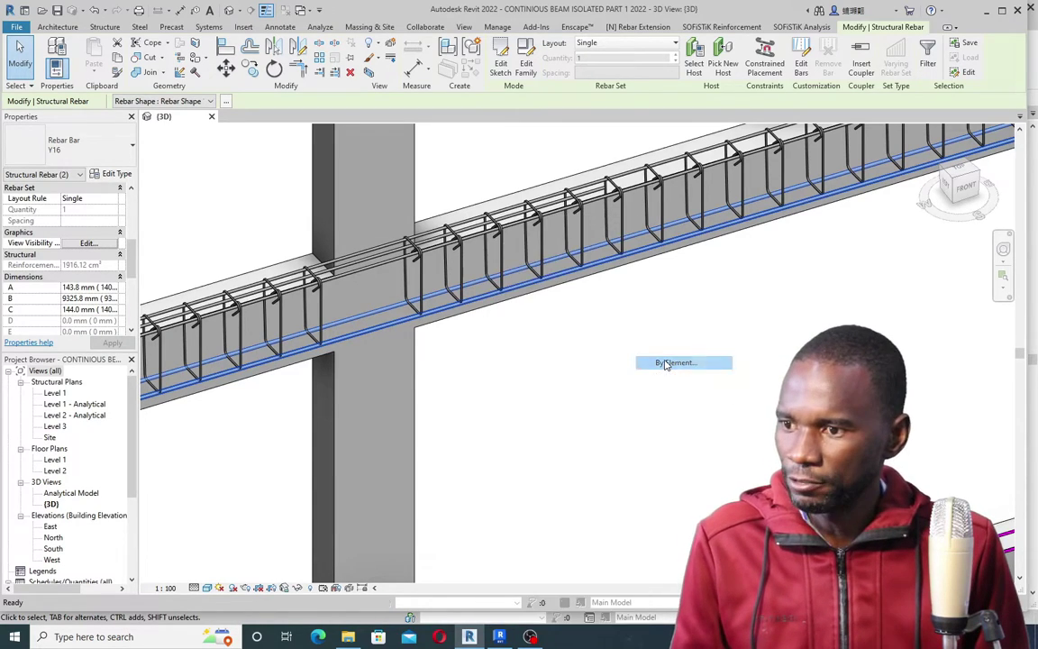
click(581, 202)
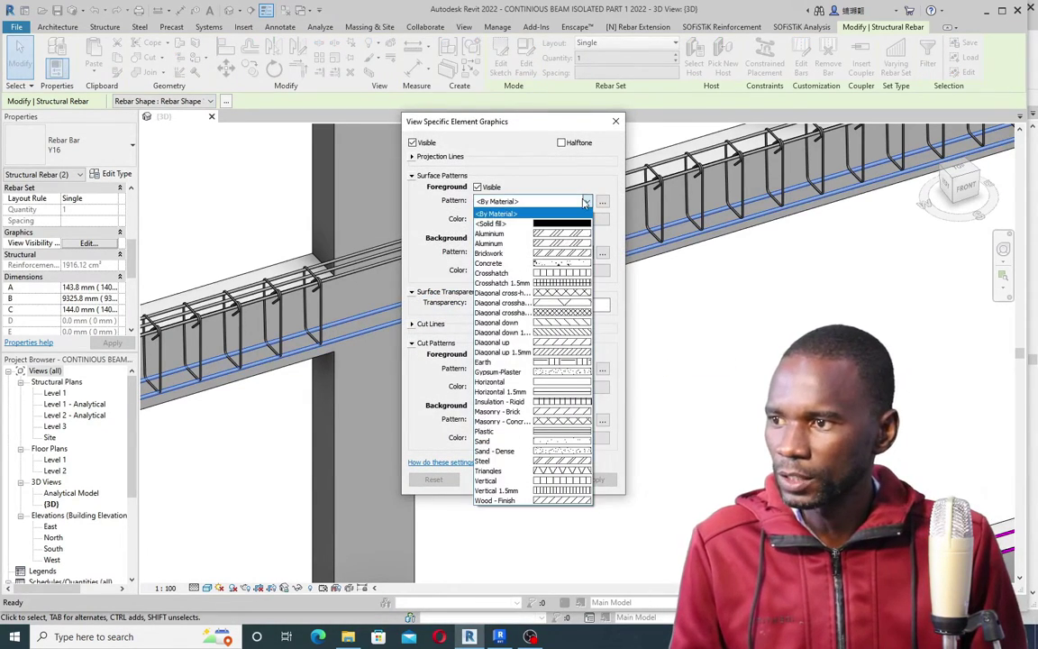
click(488, 225)
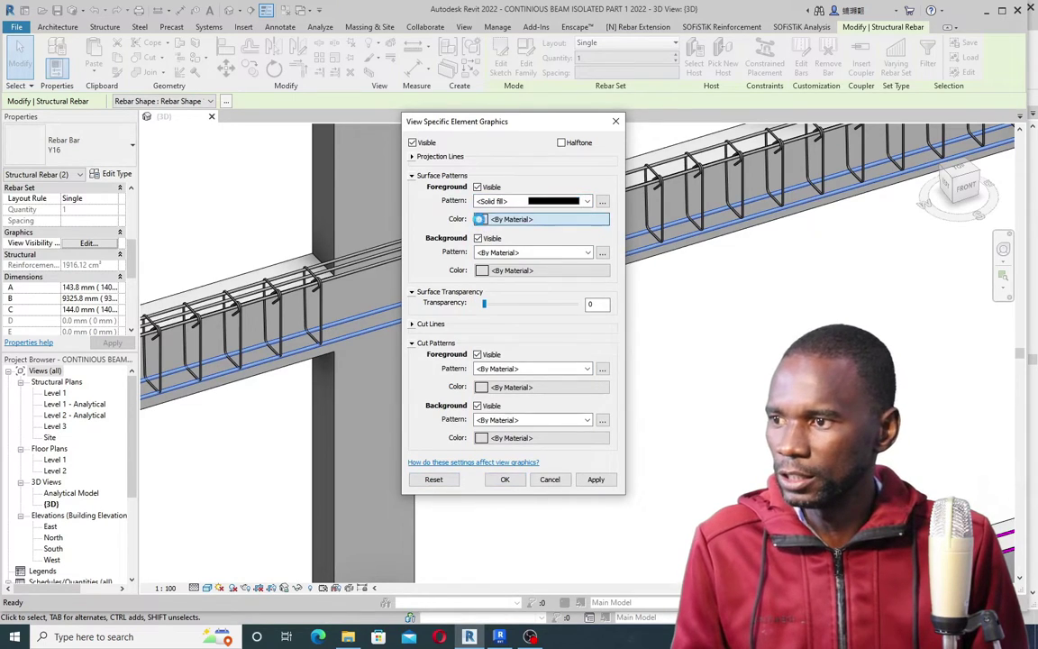
click(483, 220)
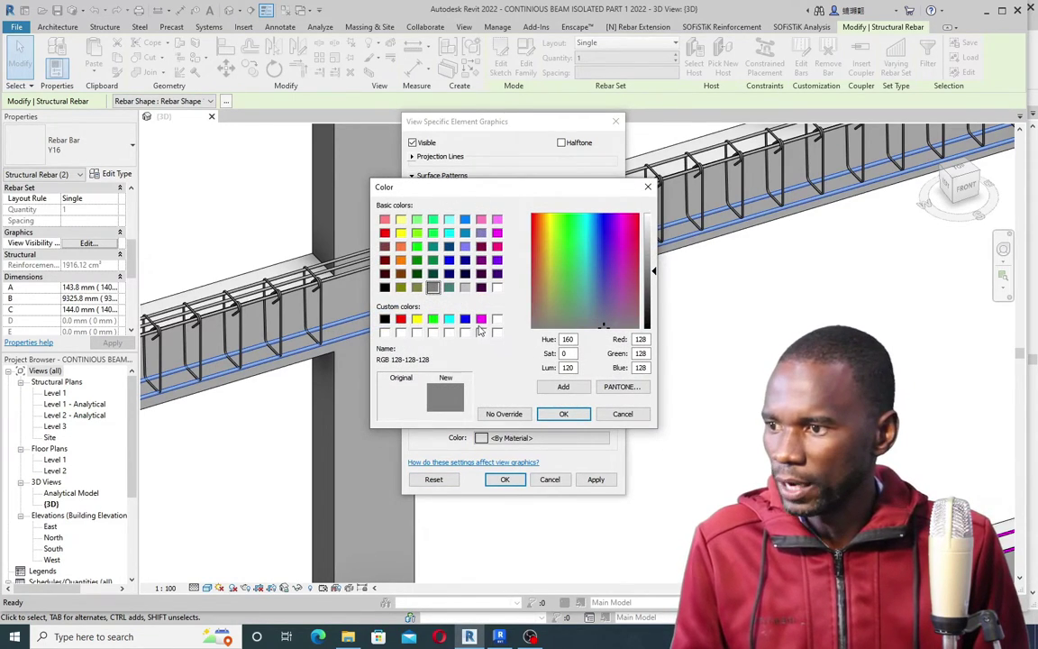
click(432, 319)
click(564, 414)
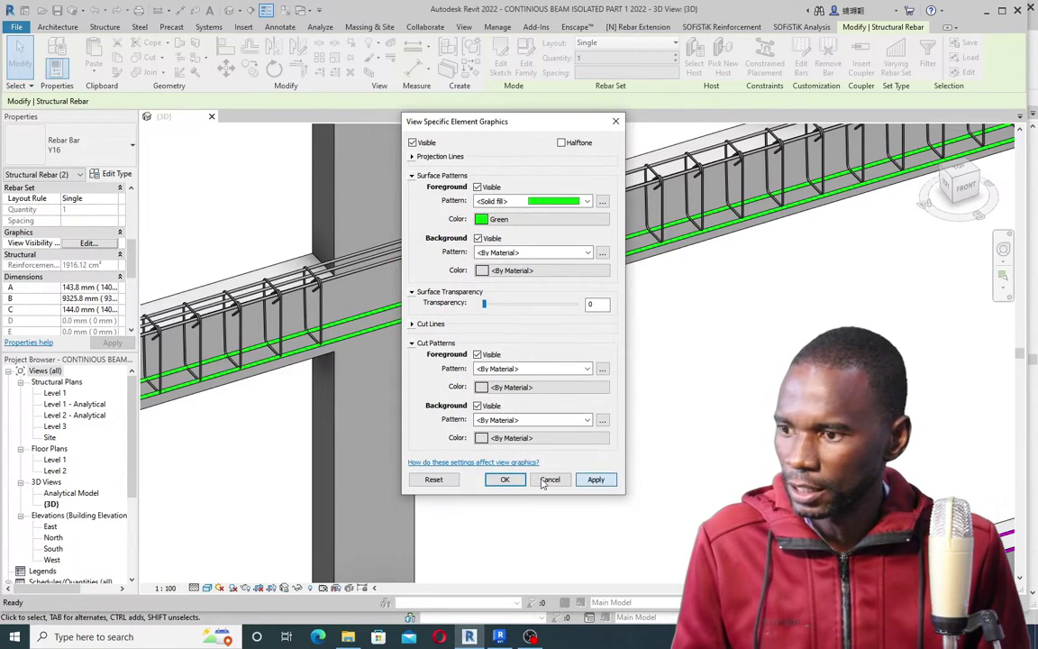
click(505, 479)
click(719, 320)
Step: Inspect the Y12 additional top bar over the middle column and the stirrups along the adjoining span
scroll(487, 191, up, 3)
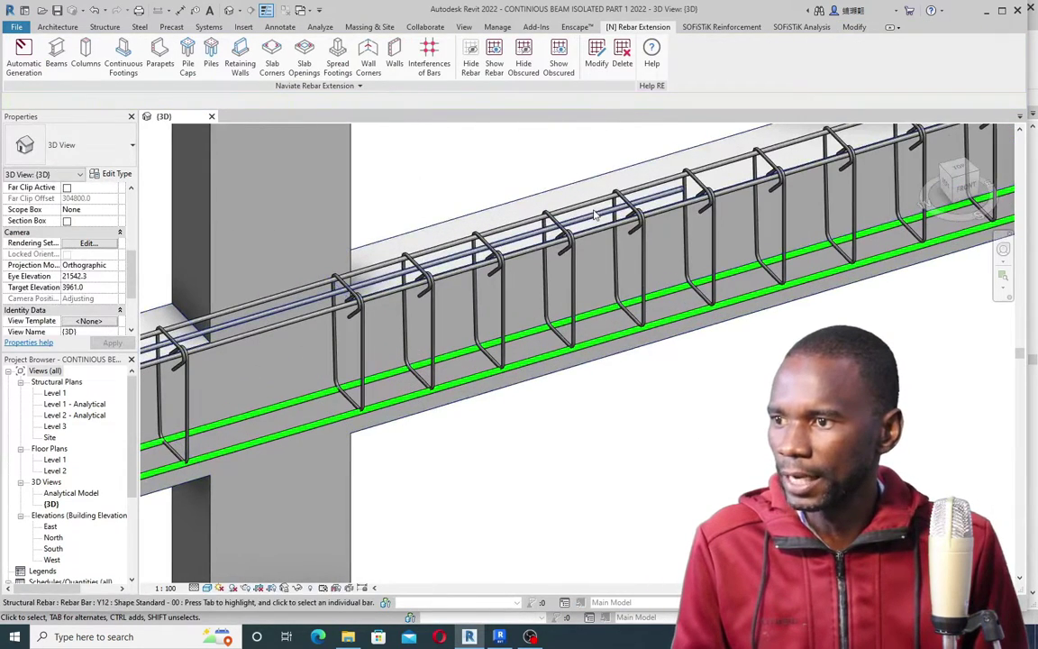
click(593, 207)
key(Escape)
scroll(506, 256, down, 3)
scroll(814, 210, up, 1)
scroll(814, 211, up, 1)
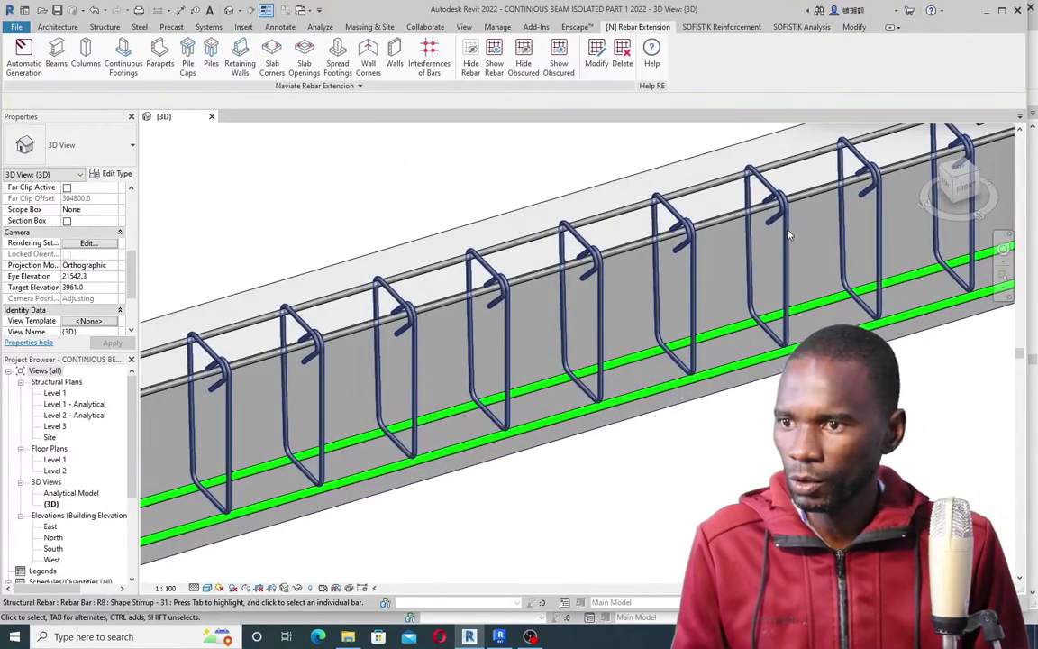
Step: Override the graphics of the upper beam's R8 stirrup sets in both spans with a solid fill foreground in orange, RGB 255-128-000
click(717, 198)
scroll(631, 198, down, 1)
scroll(557, 197, up, 1)
scroll(602, 221, down, 3)
scroll(413, 358, up, 4)
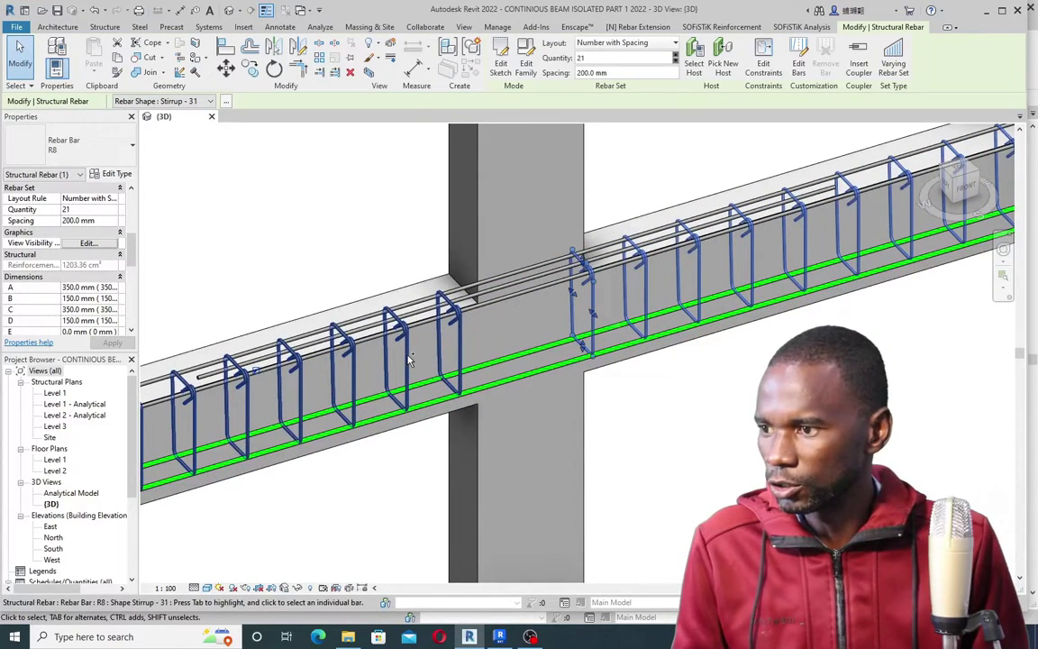
ctrl+click(408, 358)
right_click(408, 359)
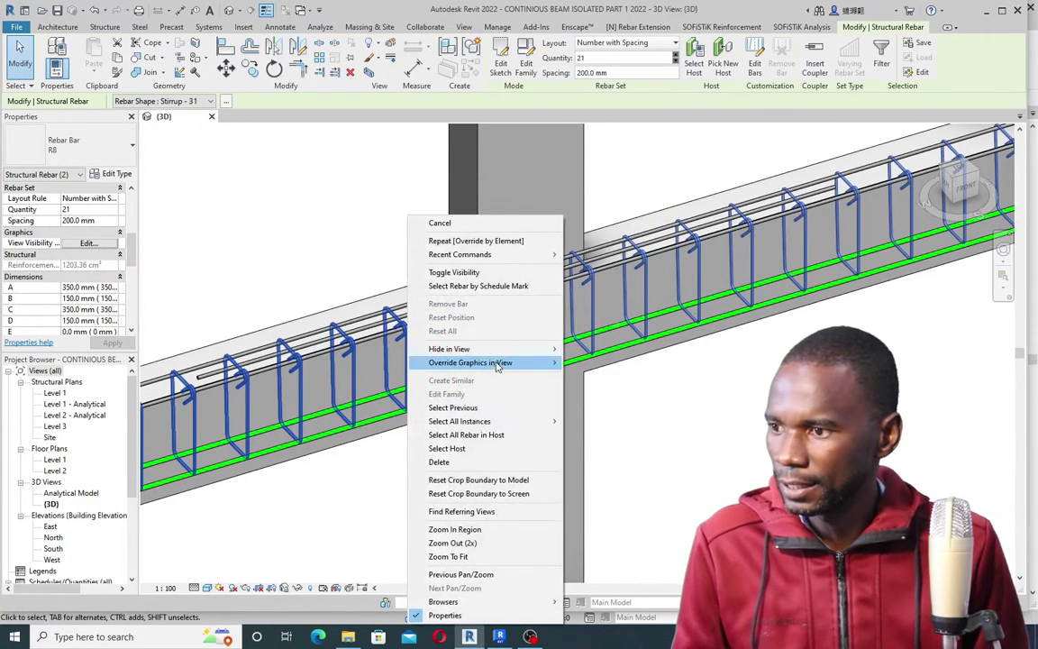
mouse_move(498, 364)
click(602, 363)
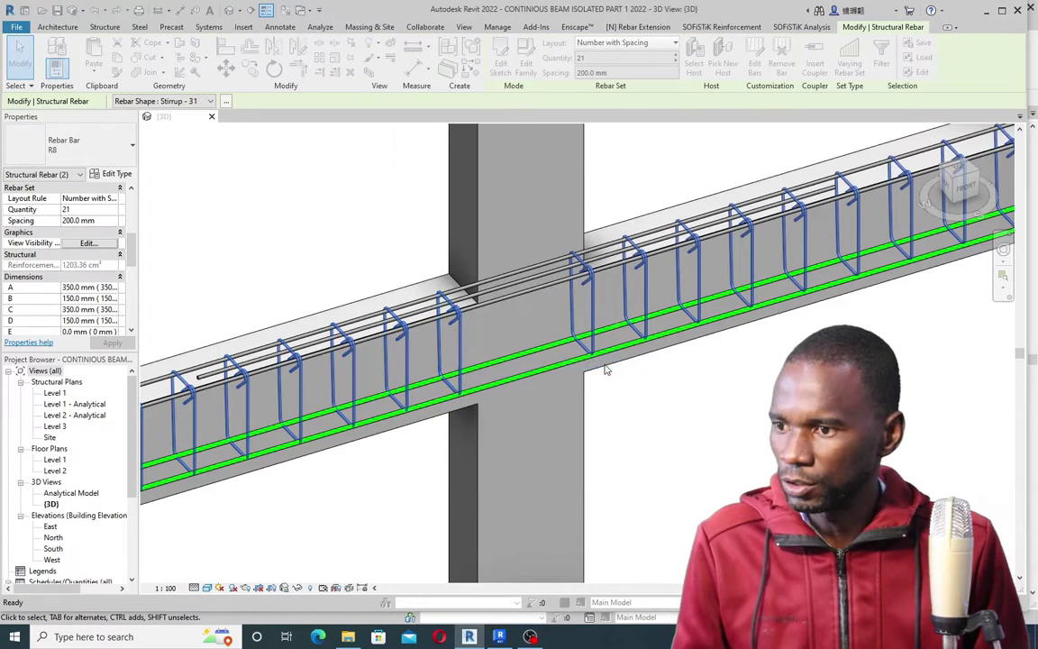
click(587, 201)
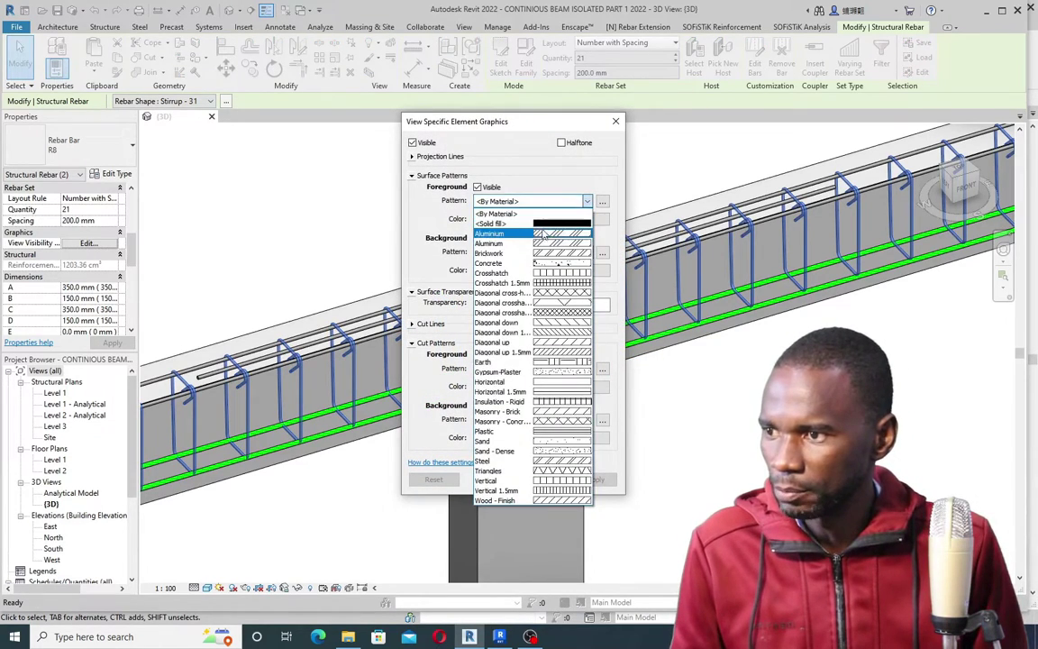
click(530, 215)
click(509, 219)
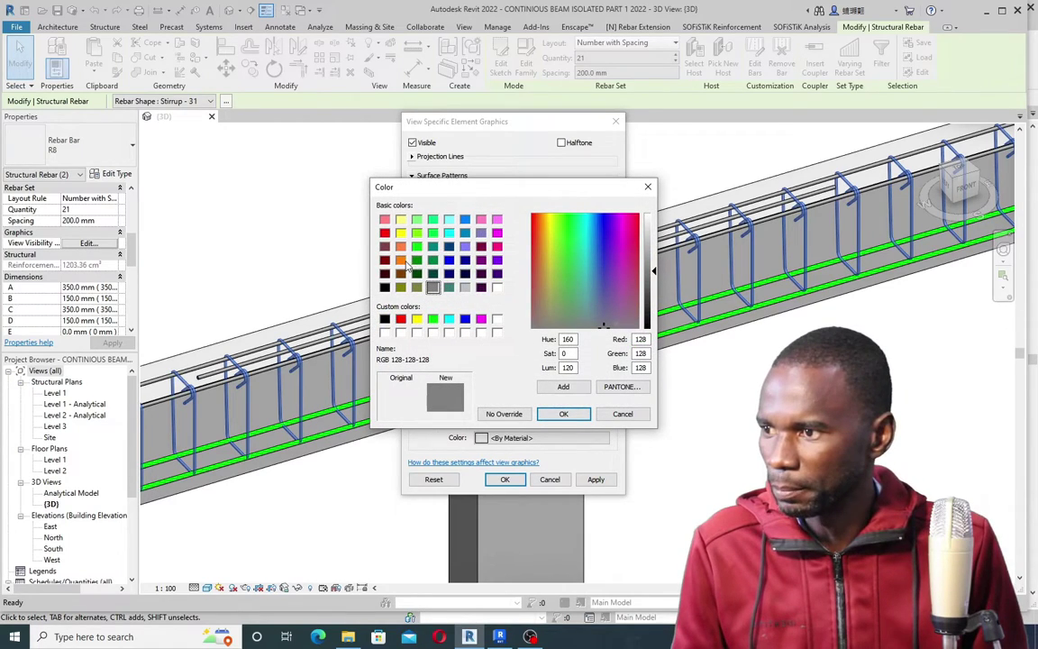
click(401, 260)
click(564, 414)
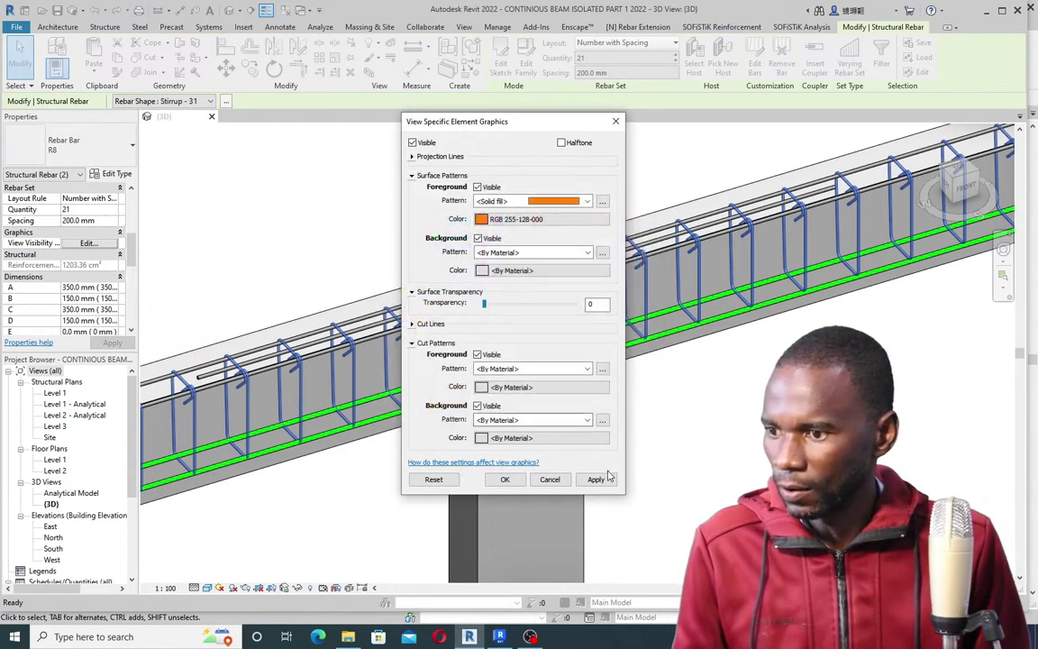
click(596, 479)
click(504, 480)
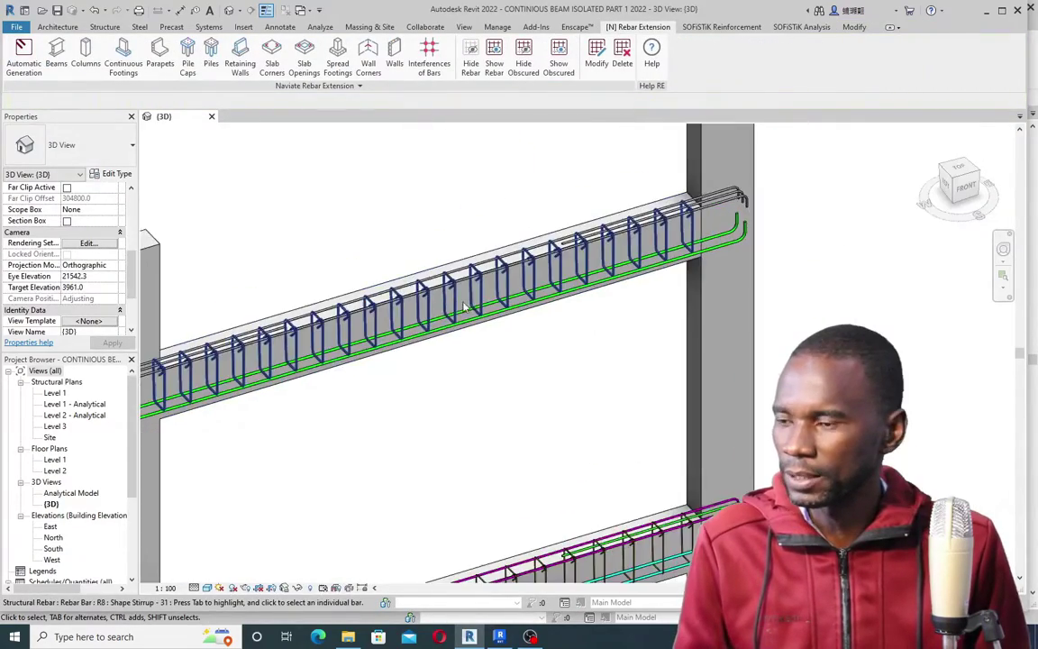
Step: Review the recoloured rebar of the upper beam together with the lower beam
scroll(449, 323, down, 3)
scroll(449, 323, up, 2)
scroll(449, 323, down, 3)
scroll(633, 295, up, 3)
scroll(559, 341, down, 2)
scroll(577, 215, up, 4)
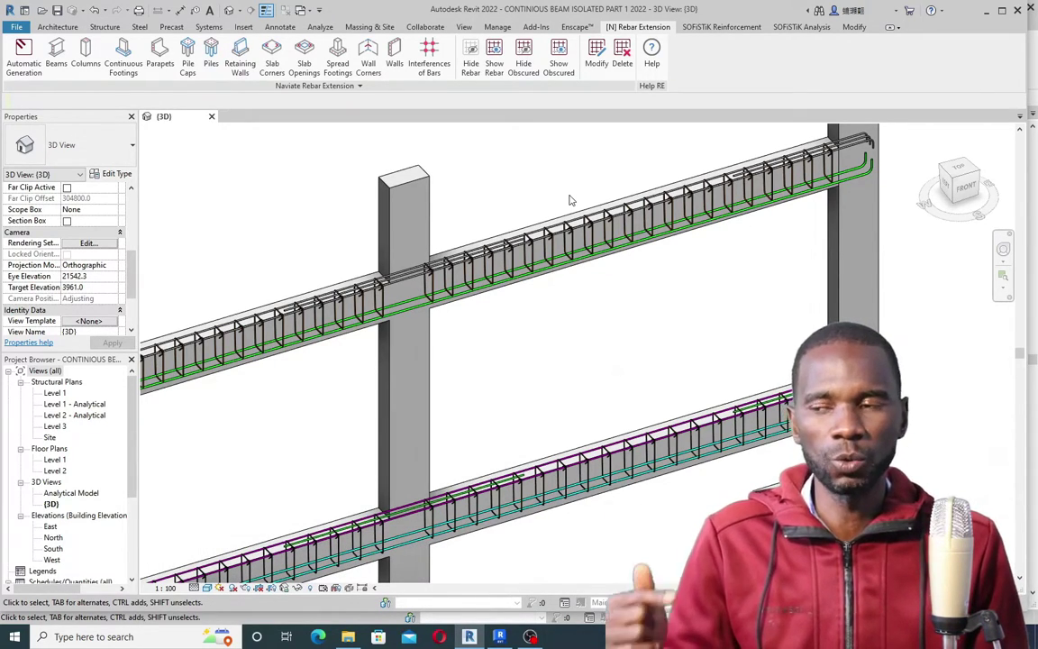
Step: Switch to the Revit 2023 project and examine the annotated beam reinforcement in the Detail 0 view
mouse_move(502, 637)
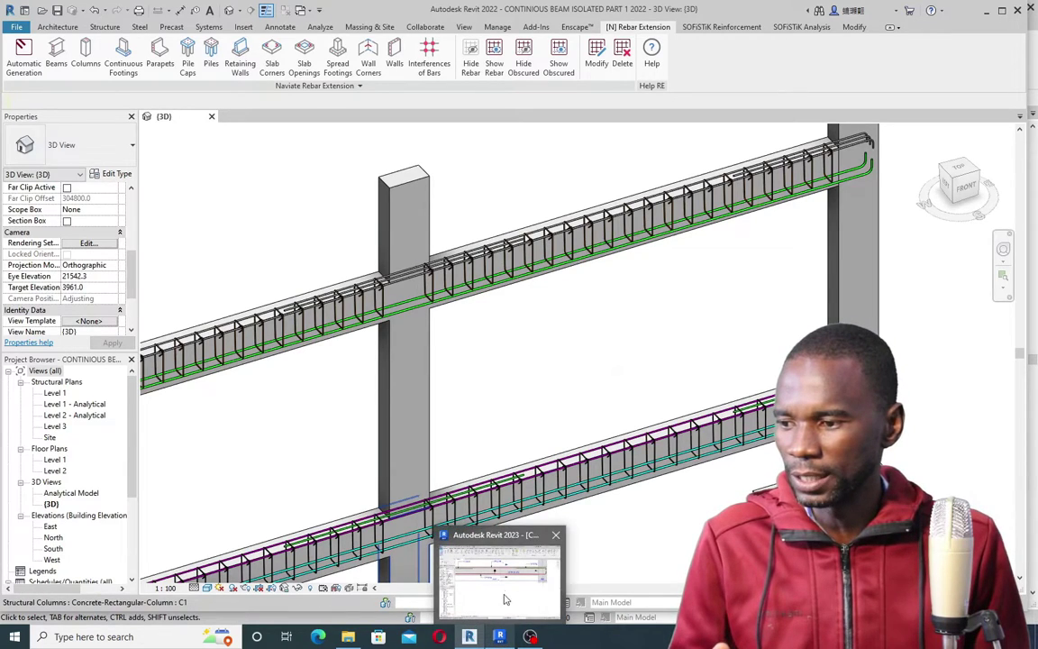
click(504, 595)
scroll(584, 339, down, 3)
scroll(469, 331, up, 2)
scroll(541, 288, down, 2)
scroll(490, 297, up, 2)
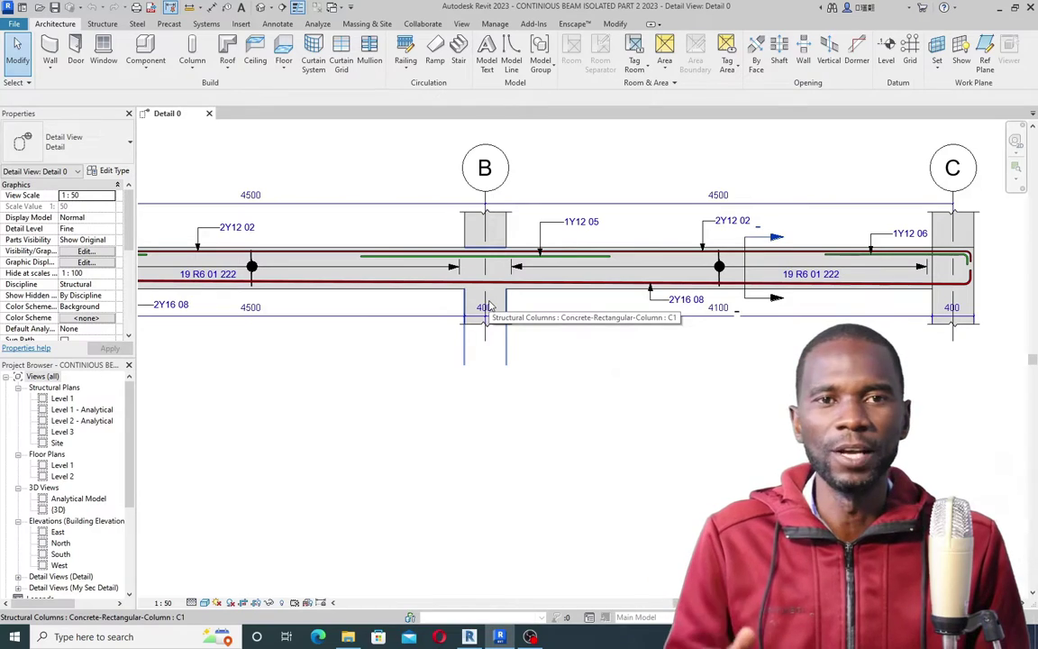